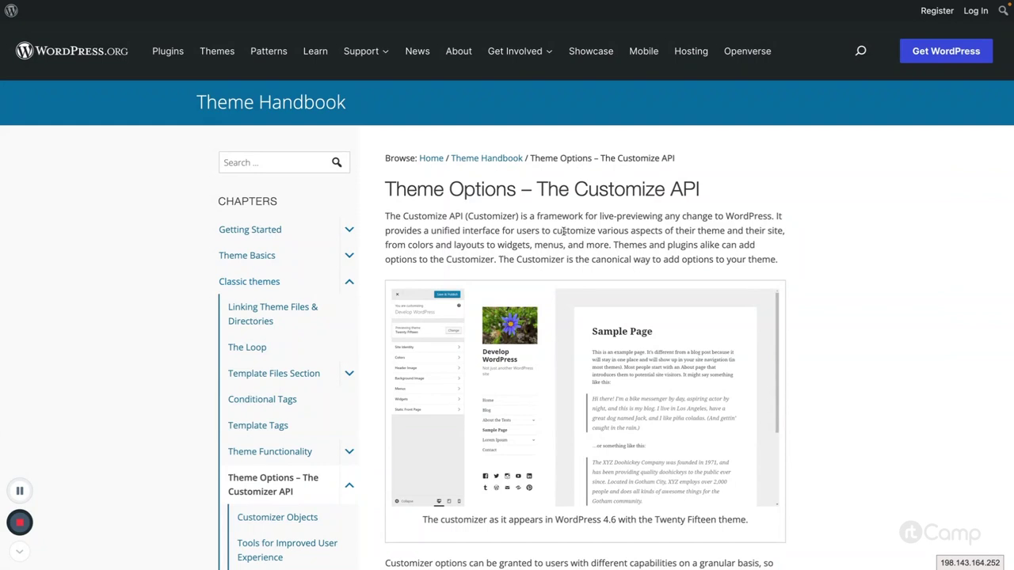
- Switch to the site's admin dashboard and open the theme Customizer
{"action": "key", "text": "ctrl+Tab"}
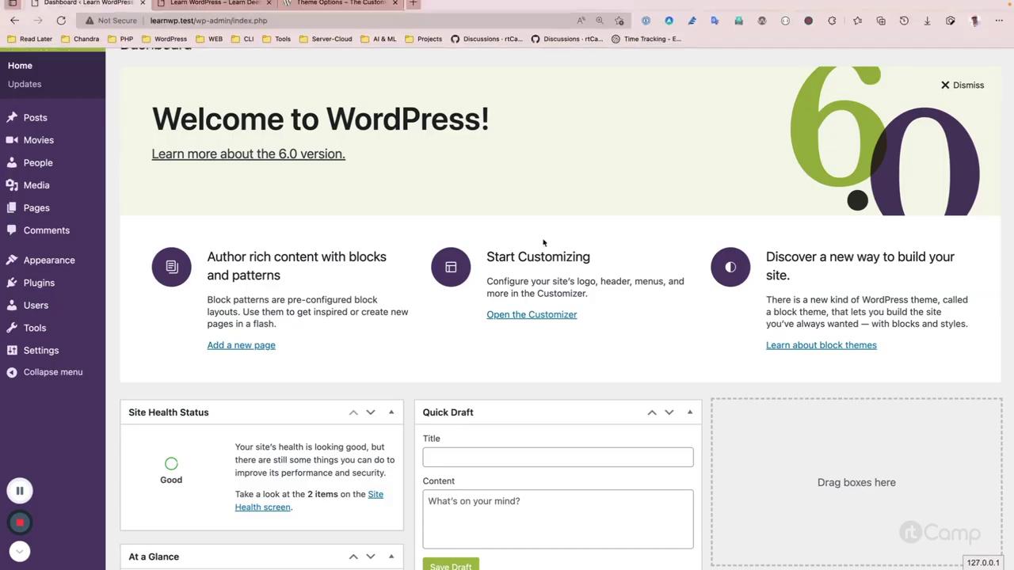
{"action": "mouse_move", "coordinate": [83, 258]}
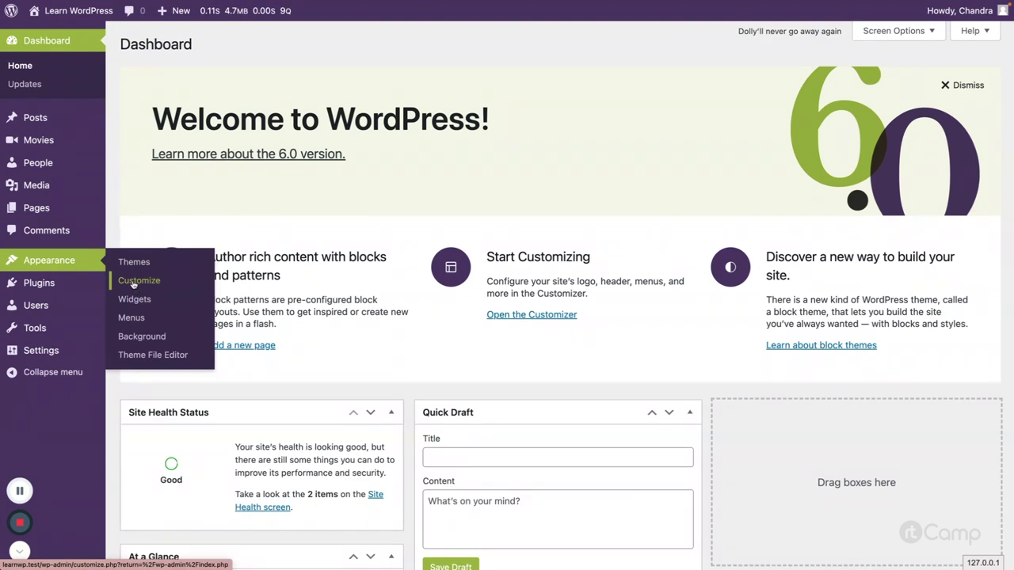
{"action": "left_click", "coordinate": [133, 283]}
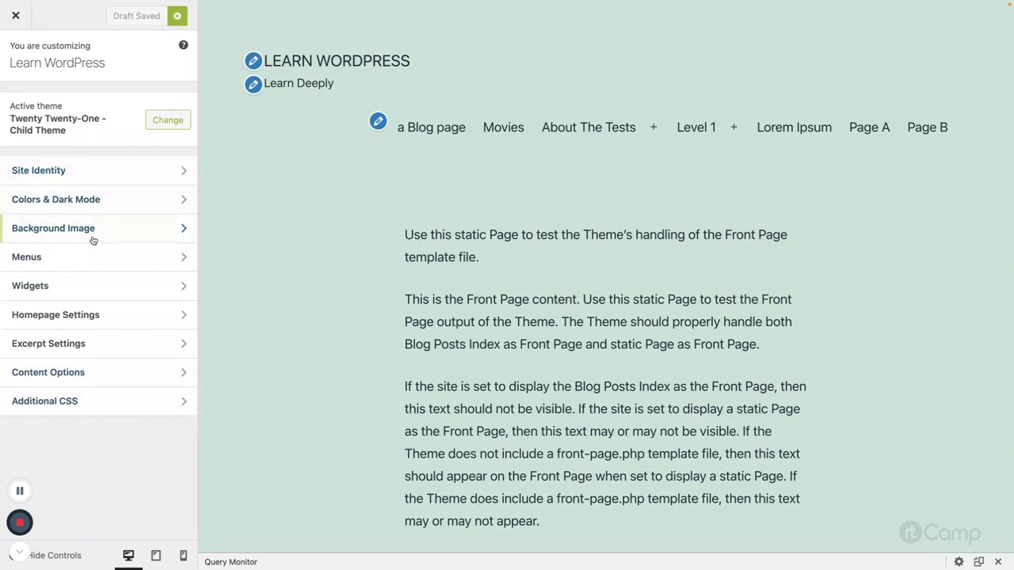
- Look over the Site Identity settings and examine the front page preview from header to footer
{"action": "left_click", "coordinate": [75, 182]}
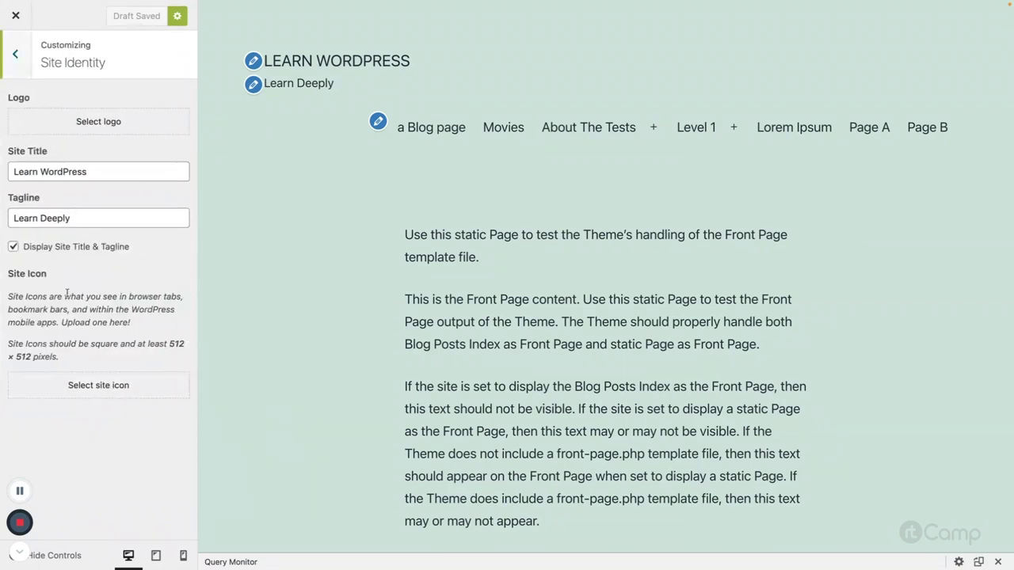
{"action": "left_click", "coordinate": [15, 57]}
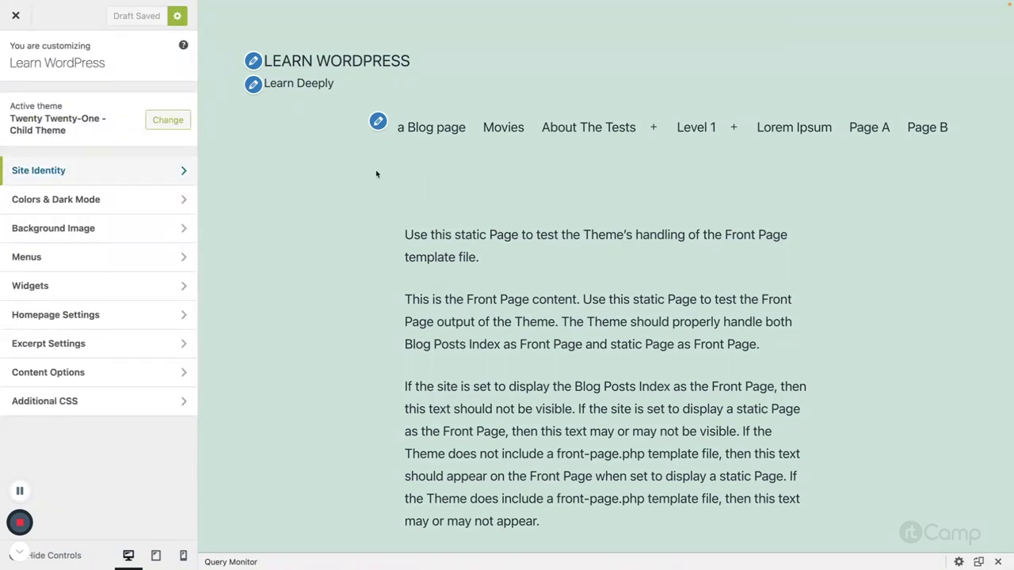
{"action": "scroll", "coordinate": [500, 293], "scroll_direction": "down", "scroll_amount": 5}
{"action": "scroll", "coordinate": [500, 293], "scroll_direction": "down", "scroll_amount": 7}
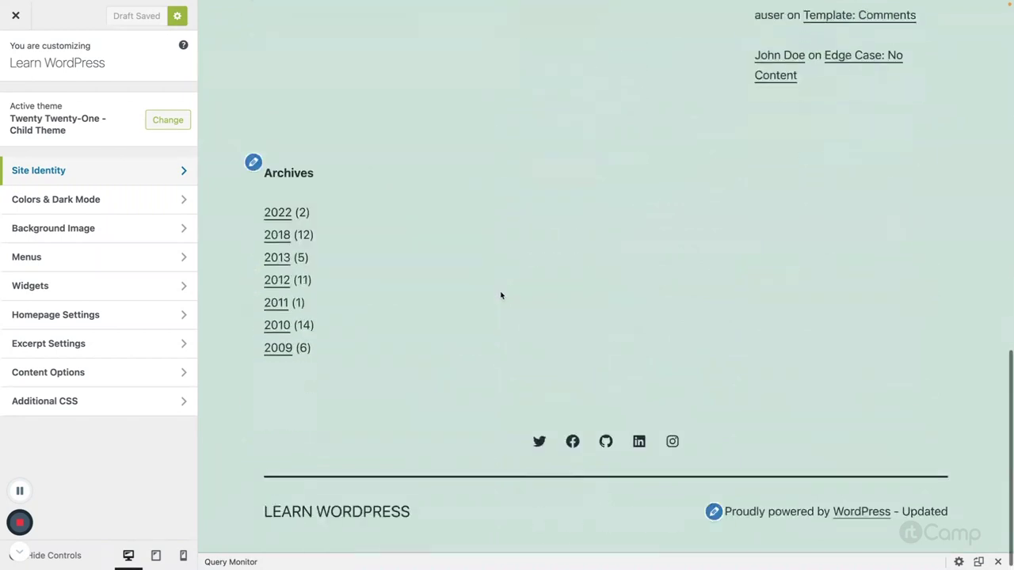
{"action": "scroll", "coordinate": [475, 278], "scroll_direction": "up", "scroll_amount": 12}
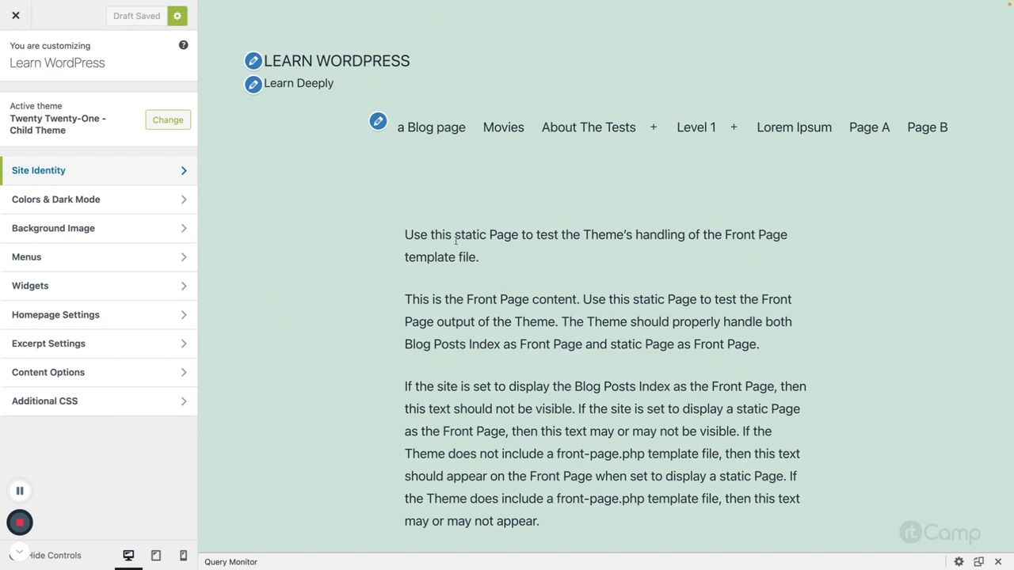
{"action": "scroll", "coordinate": [492, 296], "scroll_direction": "down", "scroll_amount": 4}
{"action": "scroll", "coordinate": [496, 297], "scroll_direction": "up", "scroll_amount": 4}
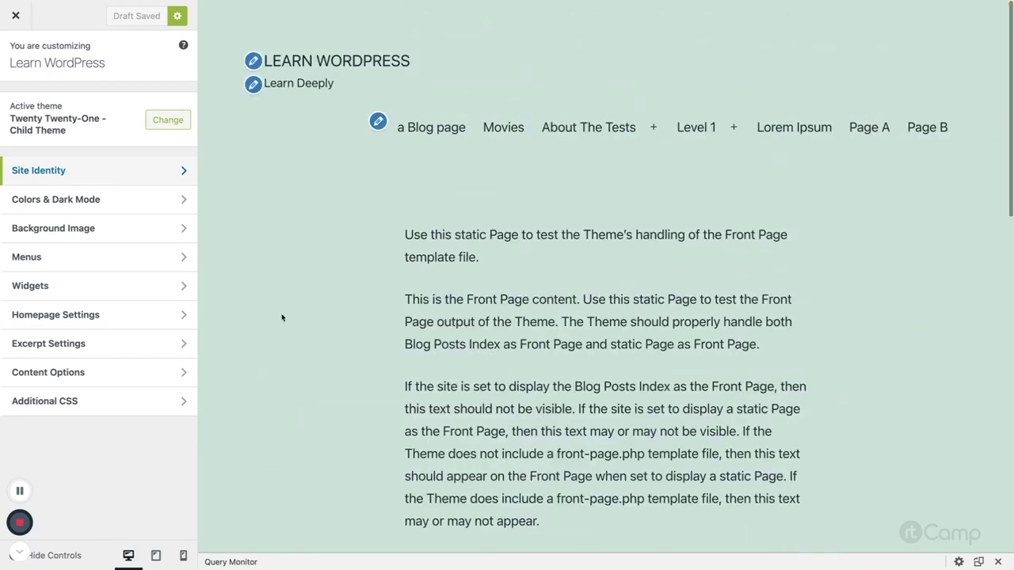
- Change the site title to "Learn WordPress [Updated]" and check it in the preview header
{"action": "left_click", "coordinate": [60, 173]}
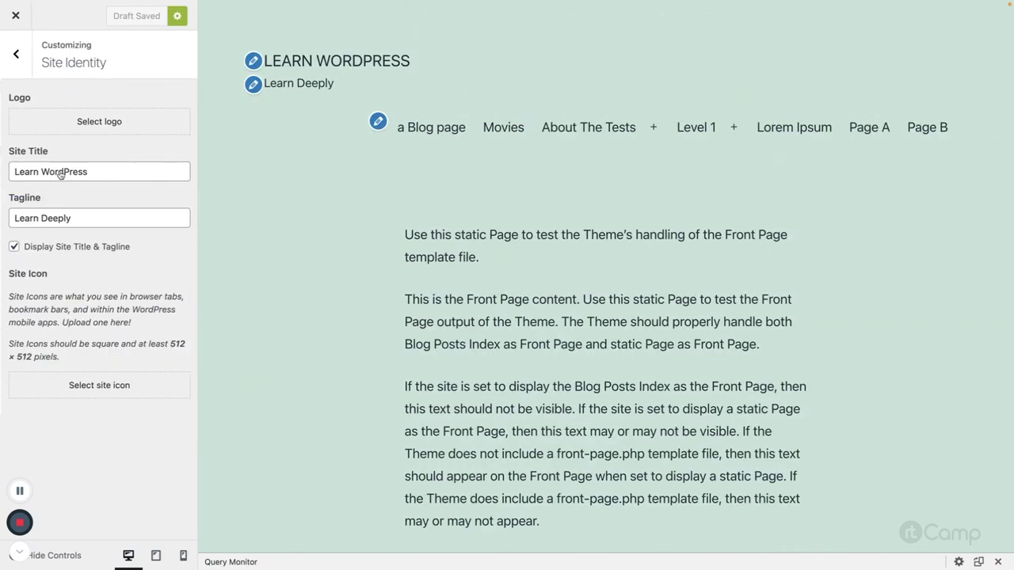
{"action": "left_click", "coordinate": [107, 174]}
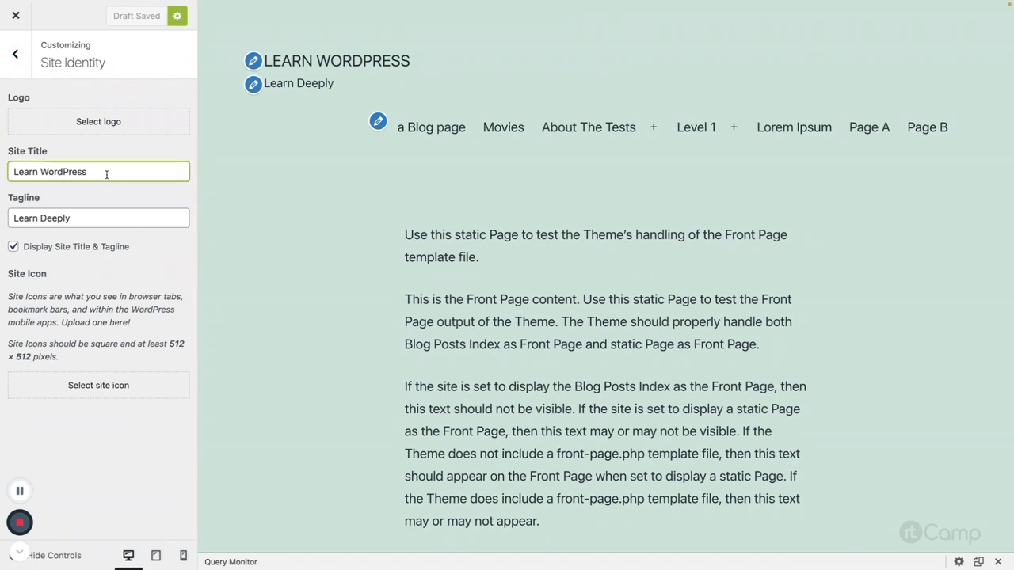
{"action": "type", "text": "[Updated"}
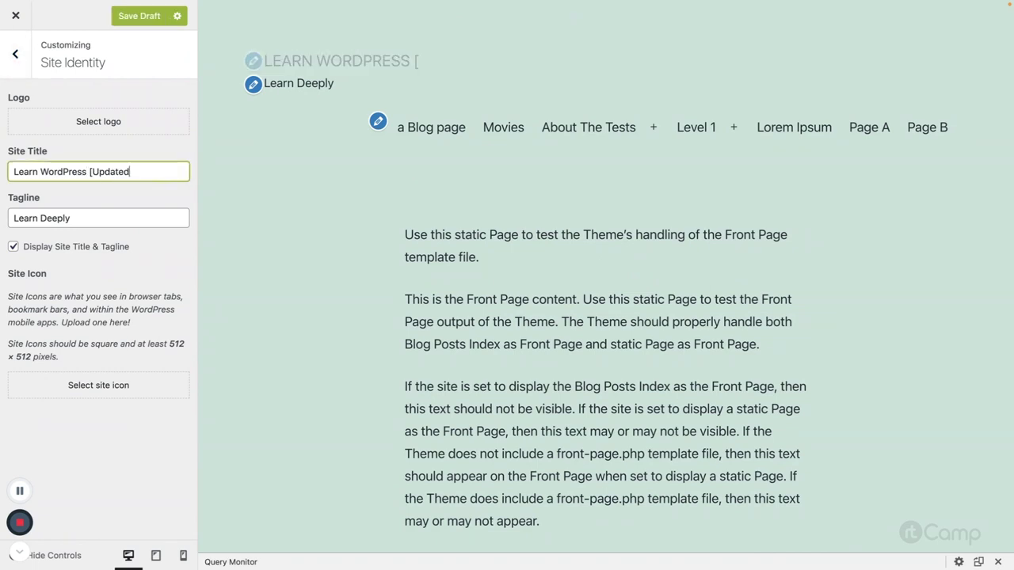
{"action": "type", "text": "]"}
{"action": "left_click_drag", "start_coordinate": [412, 57], "coordinate": [494, 61]}
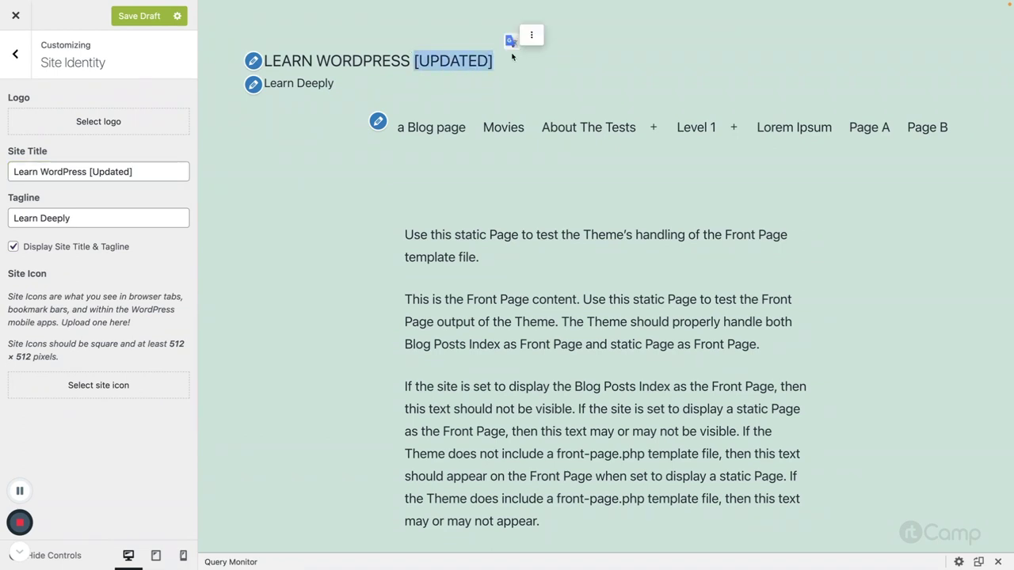
- Turn the display of the site title and tagline off and back on
{"action": "left_click", "coordinate": [87, 212]}
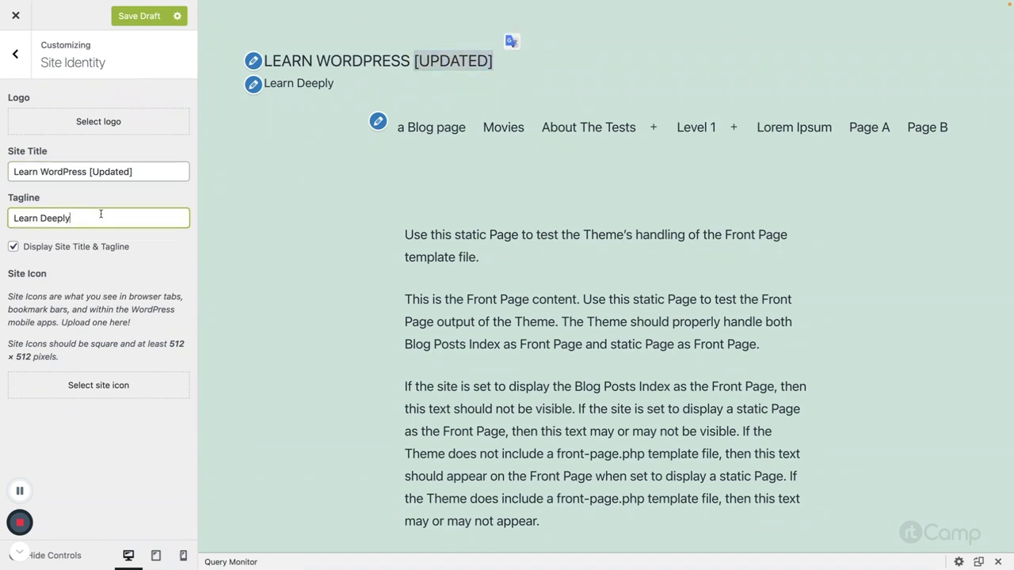
{"action": "left_click", "coordinate": [40, 247]}
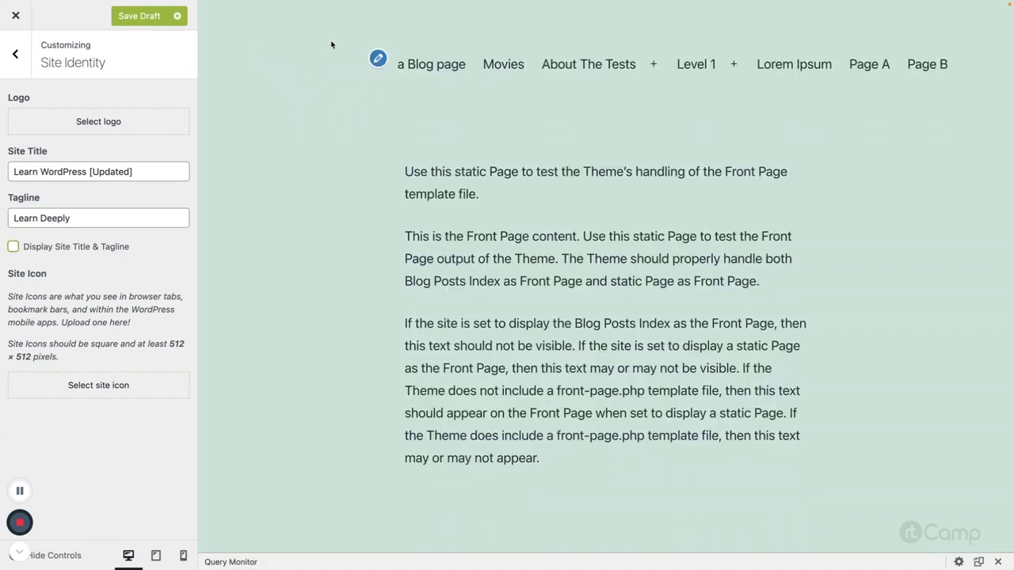
{"action": "left_click", "coordinate": [35, 253]}
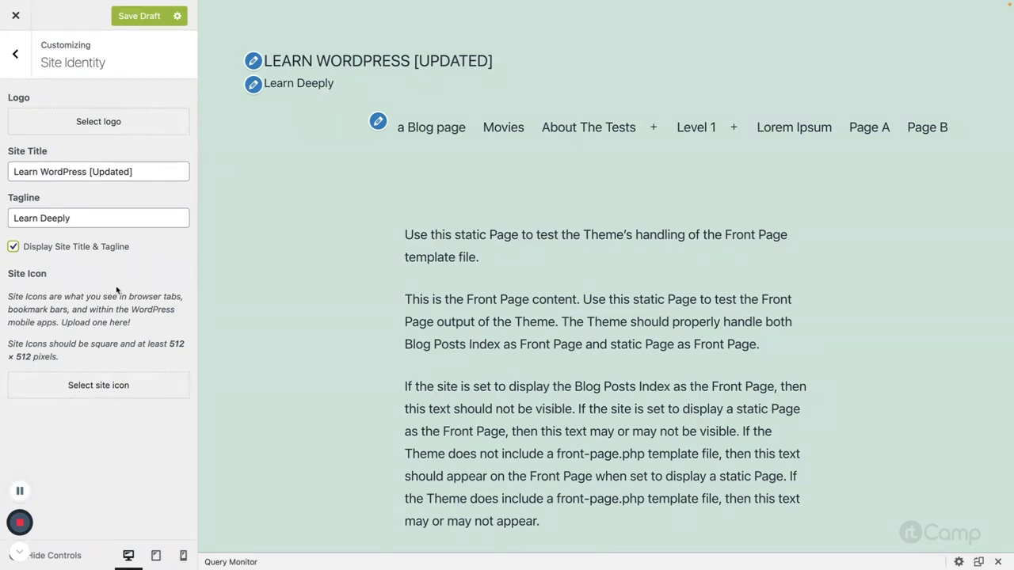
{"action": "left_click", "coordinate": [70, 220]}
- Review the available save actions for the customizations: Publish, Save Draft and Schedule
{"action": "left_click", "coordinate": [178, 16]}
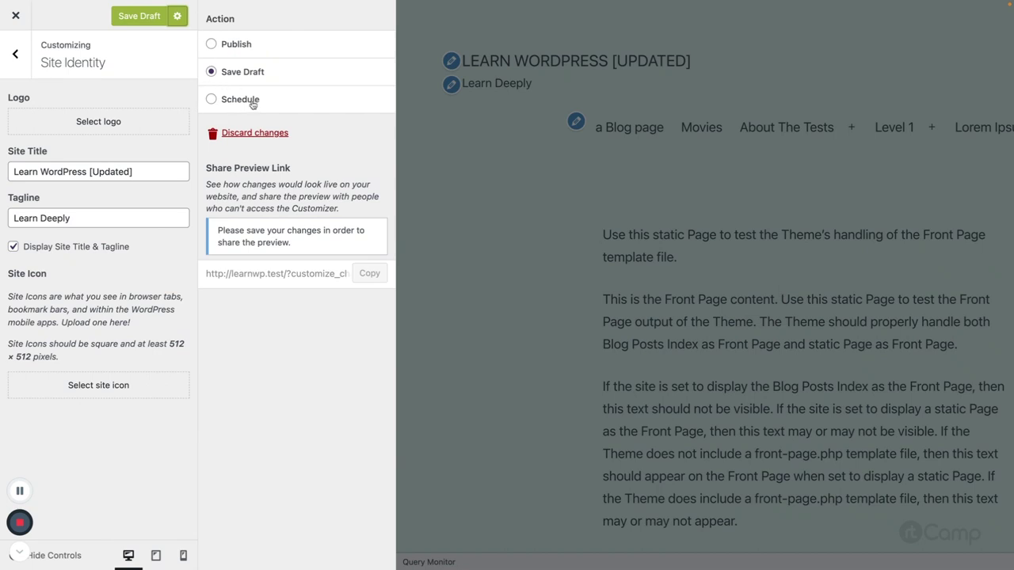
{"action": "left_click", "coordinate": [15, 54]}
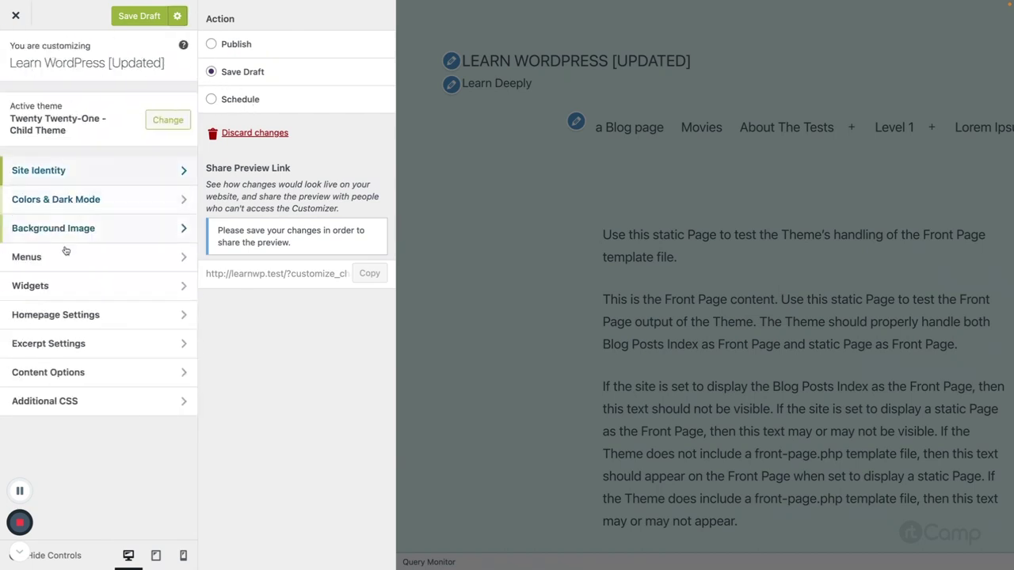
{"action": "left_click", "coordinate": [57, 174]}
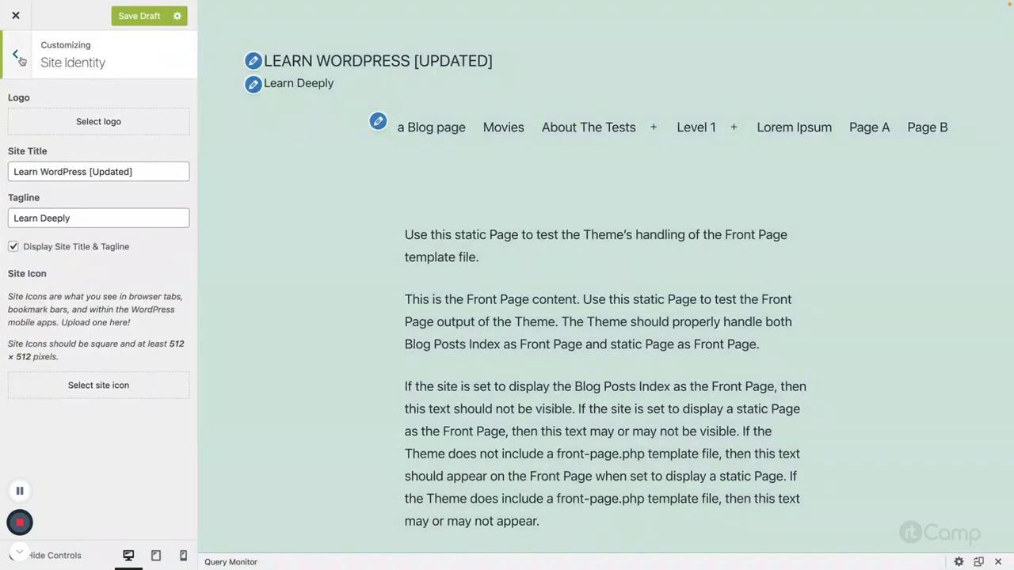
- Try several palette colors for the site background and set it to lavender, #d1d1e4
{"action": "left_click", "coordinate": [19, 57]}
{"action": "left_click", "coordinate": [48, 198]}
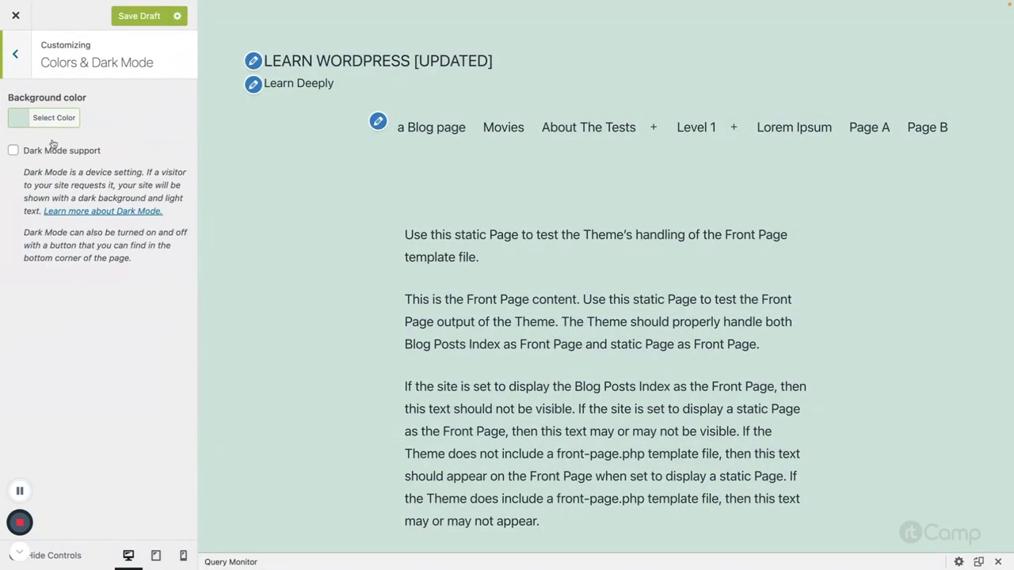
{"action": "left_click", "coordinate": [28, 122]}
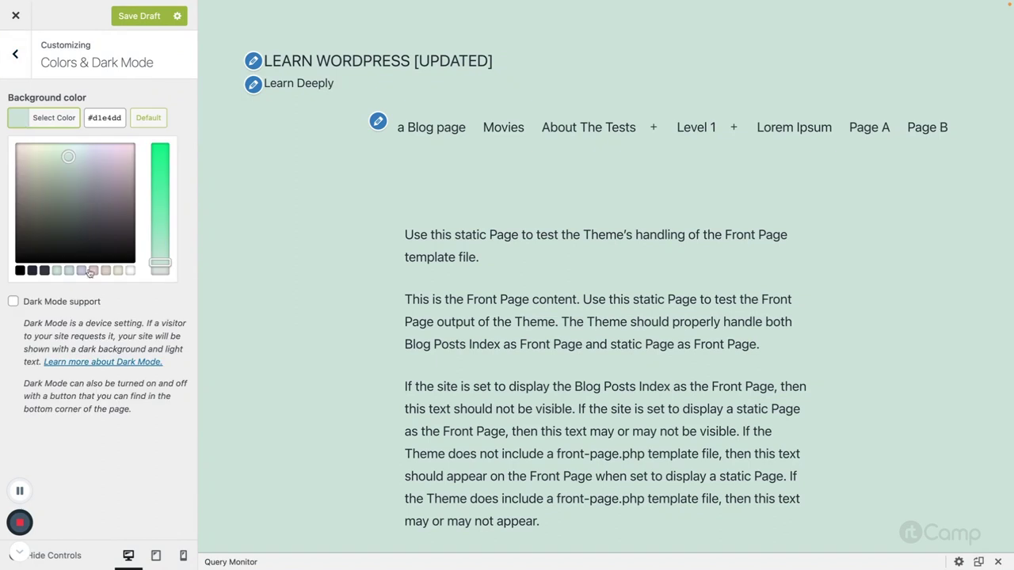
{"action": "left_click", "coordinate": [93, 271]}
{"action": "left_click", "coordinate": [81, 271]}
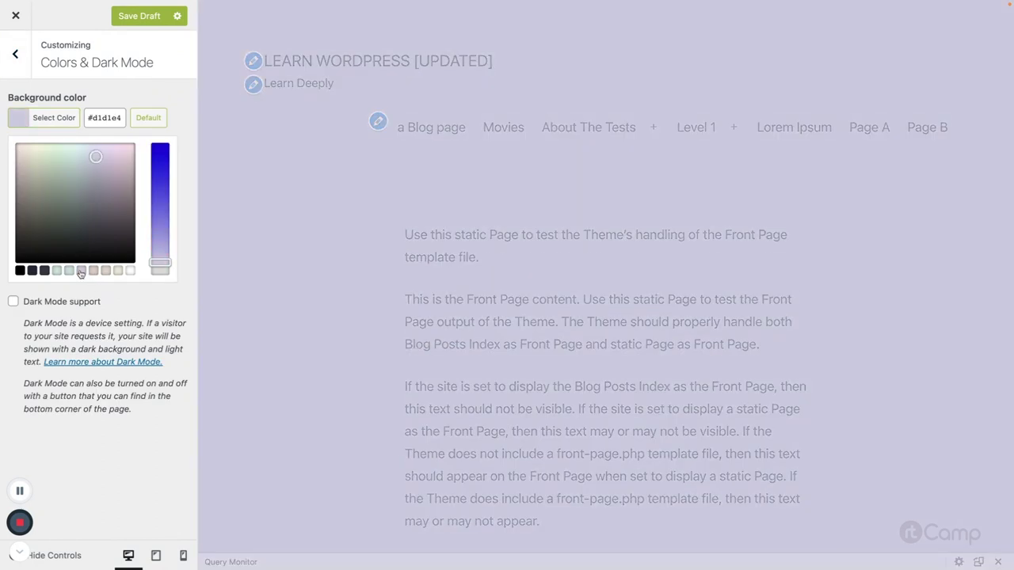
{"action": "left_click", "coordinate": [93, 271]}
{"action": "left_click", "coordinate": [106, 270]}
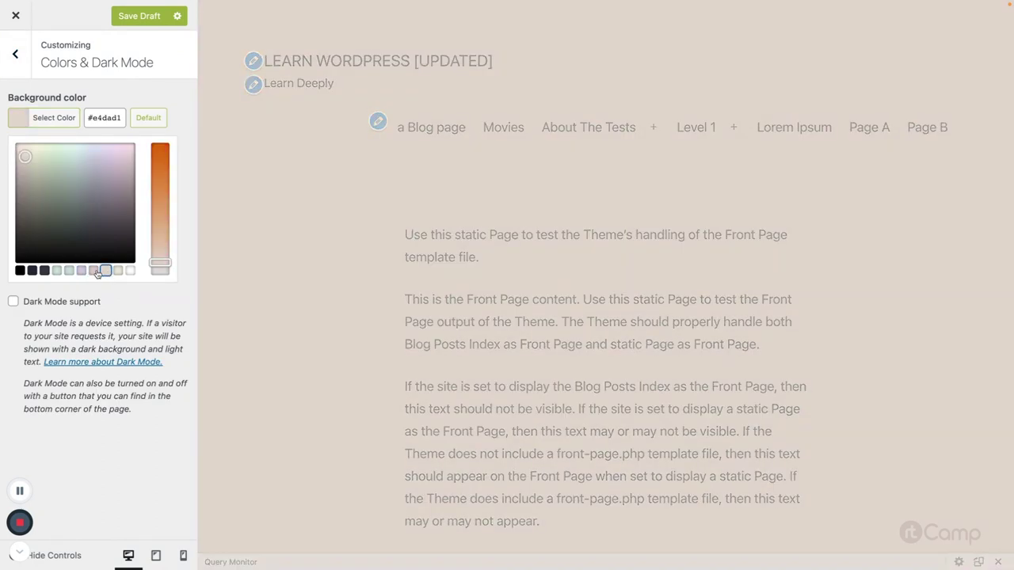
{"action": "left_click", "coordinate": [92, 270]}
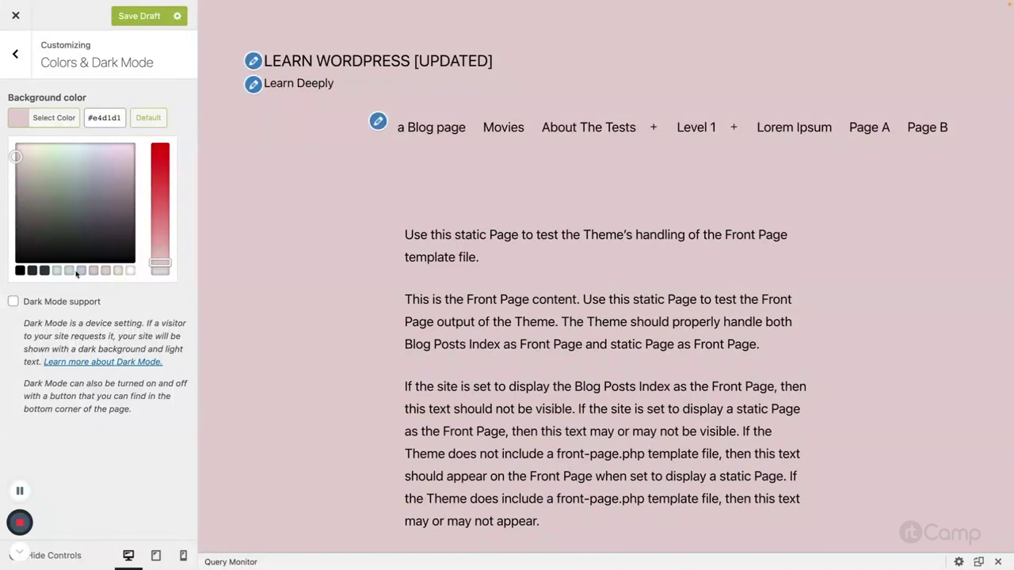
{"action": "left_click", "coordinate": [81, 271]}
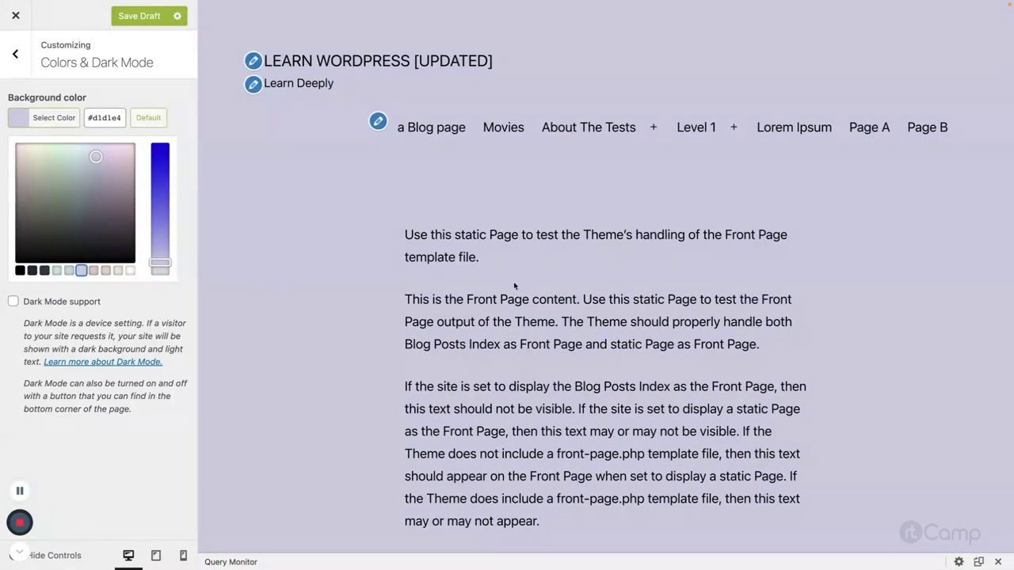
{"action": "left_click", "coordinate": [13, 60]}
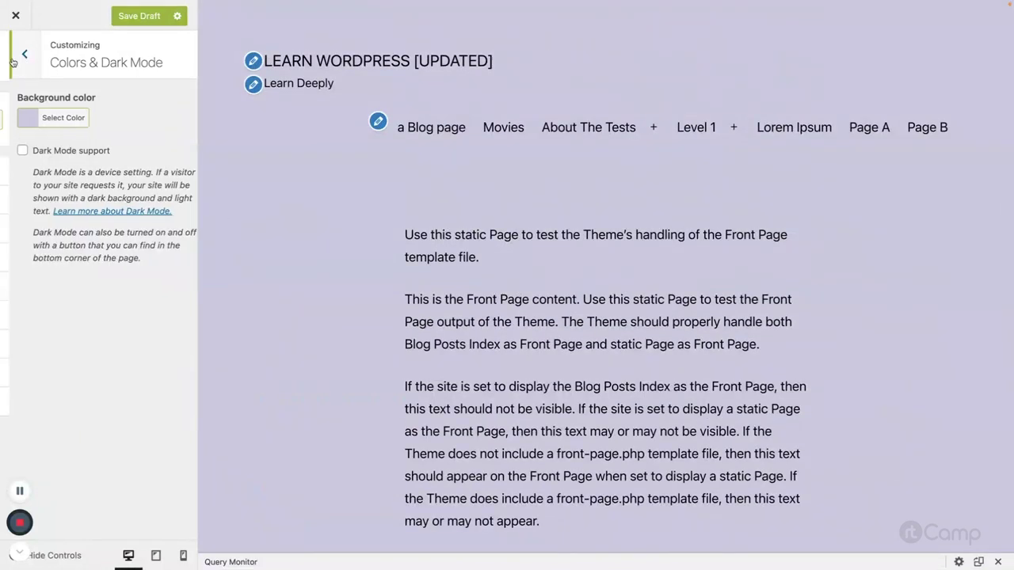
- Open the theme's menu locations and examine which menus can be assigned to the Primary menu location
{"action": "left_click", "coordinate": [50, 166]}
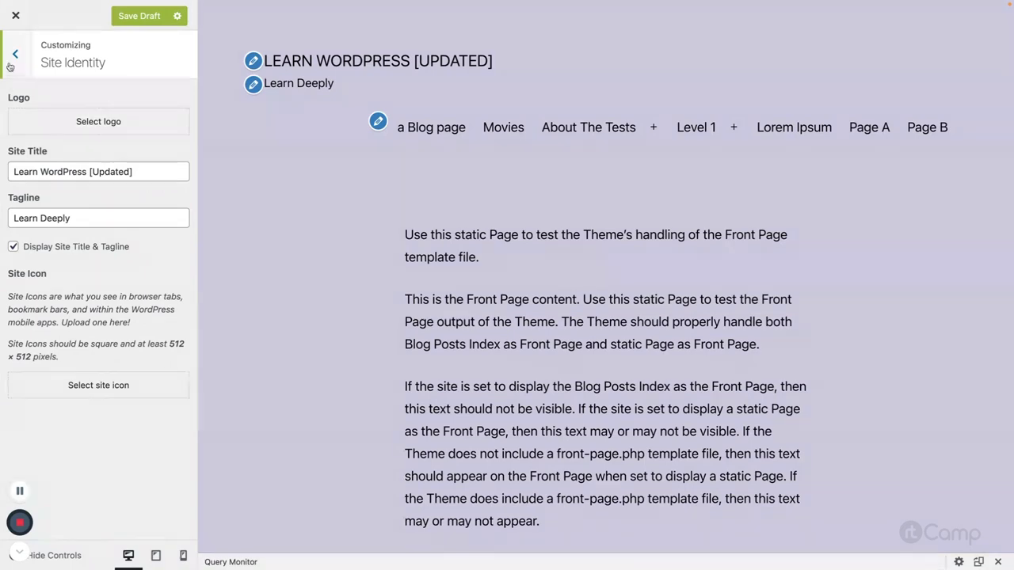
{"action": "left_click", "coordinate": [10, 70]}
{"action": "left_click", "coordinate": [45, 257]}
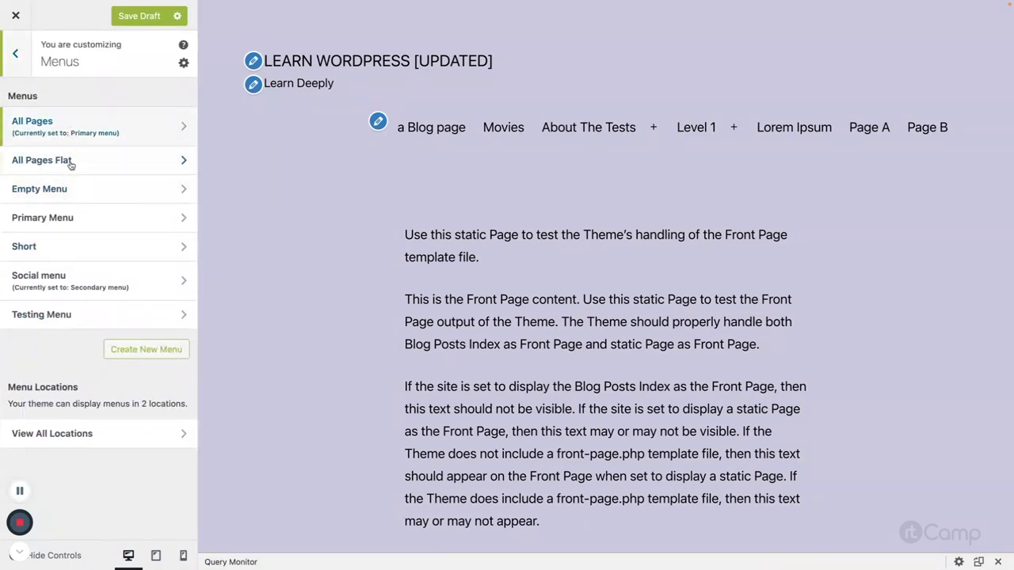
{"action": "left_click", "coordinate": [80, 438]}
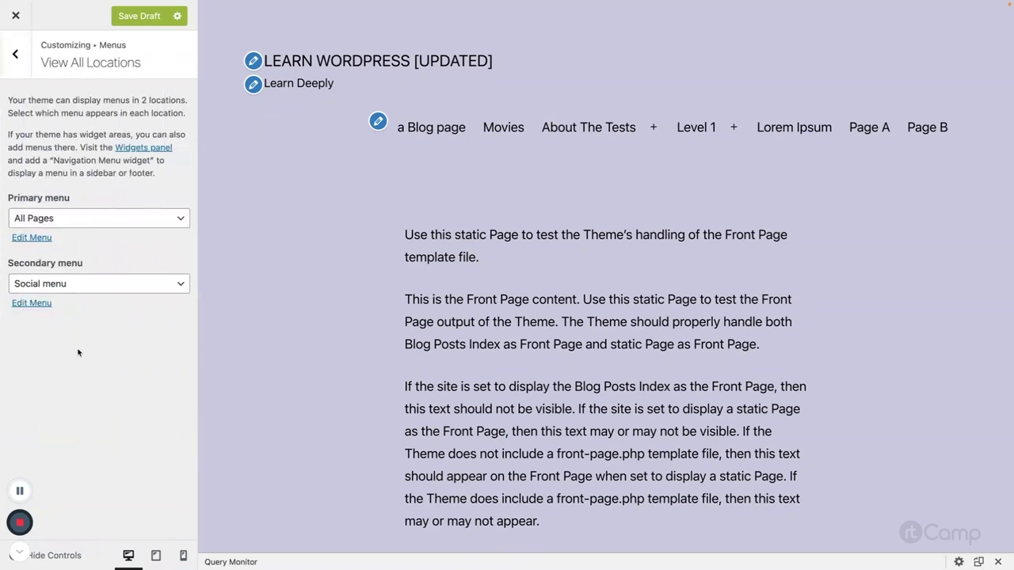
{"action": "left_click", "coordinate": [47, 218]}
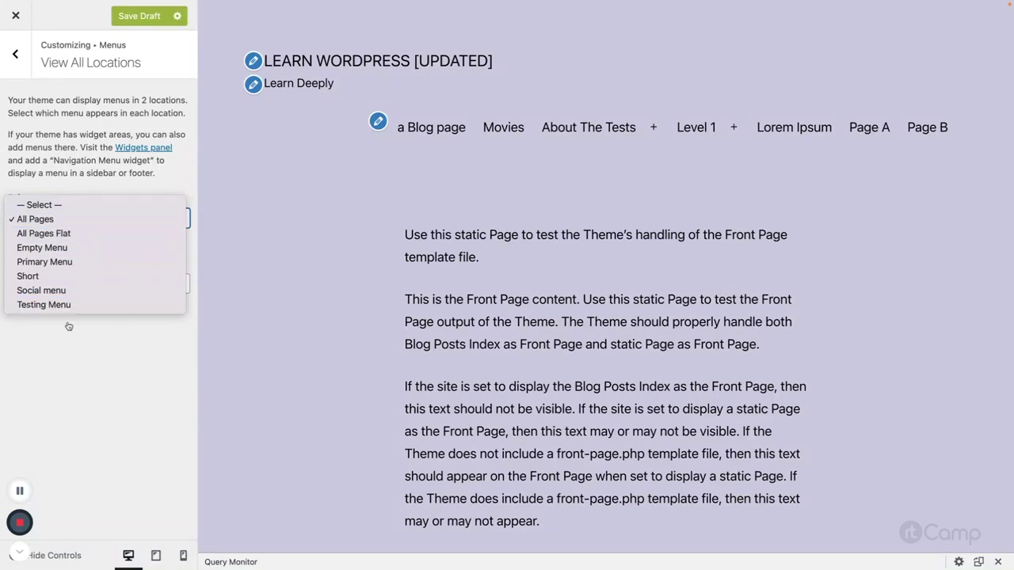
{"action": "left_click", "coordinate": [71, 352]}
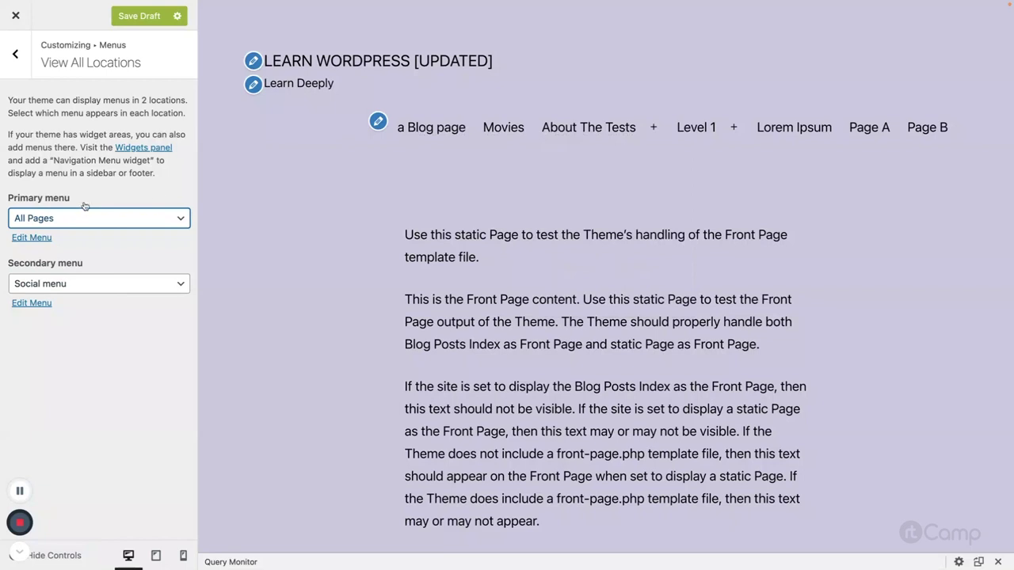
- Assign the Short menu to the Primary menu location and switch it back to All Pages
{"action": "left_click", "coordinate": [135, 223]}
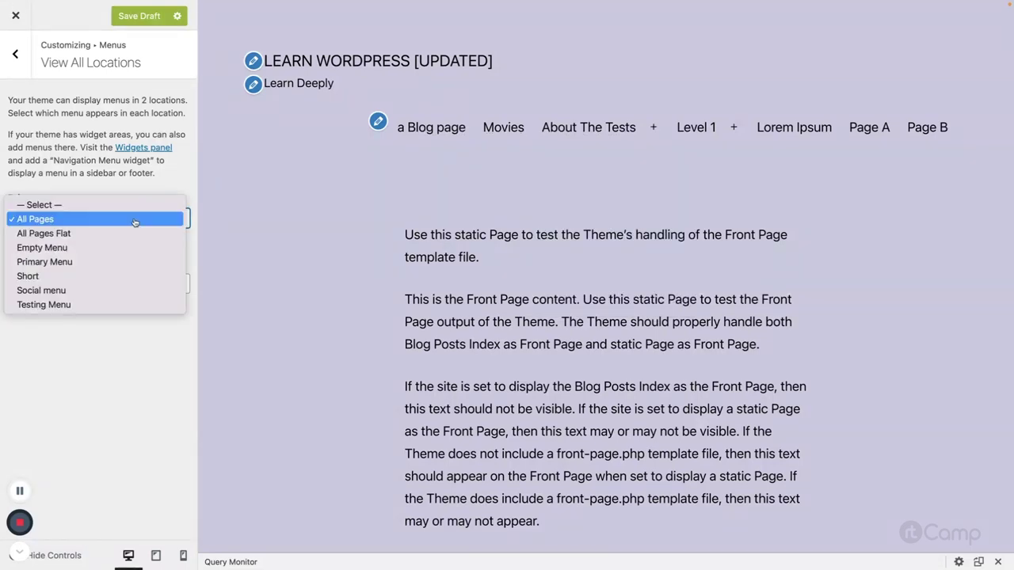
{"action": "left_click", "coordinate": [58, 277]}
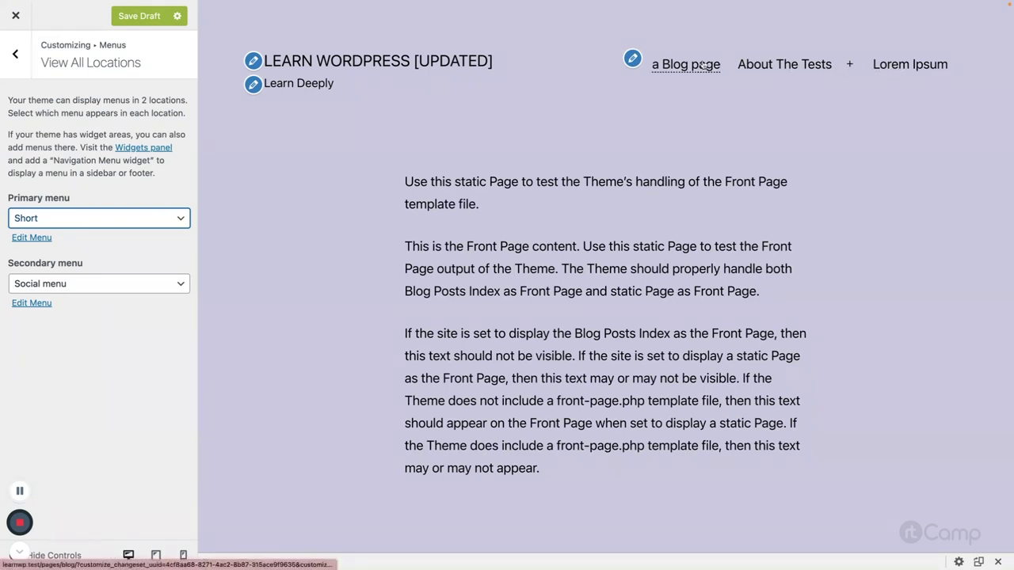
{"action": "left_click", "coordinate": [109, 218]}
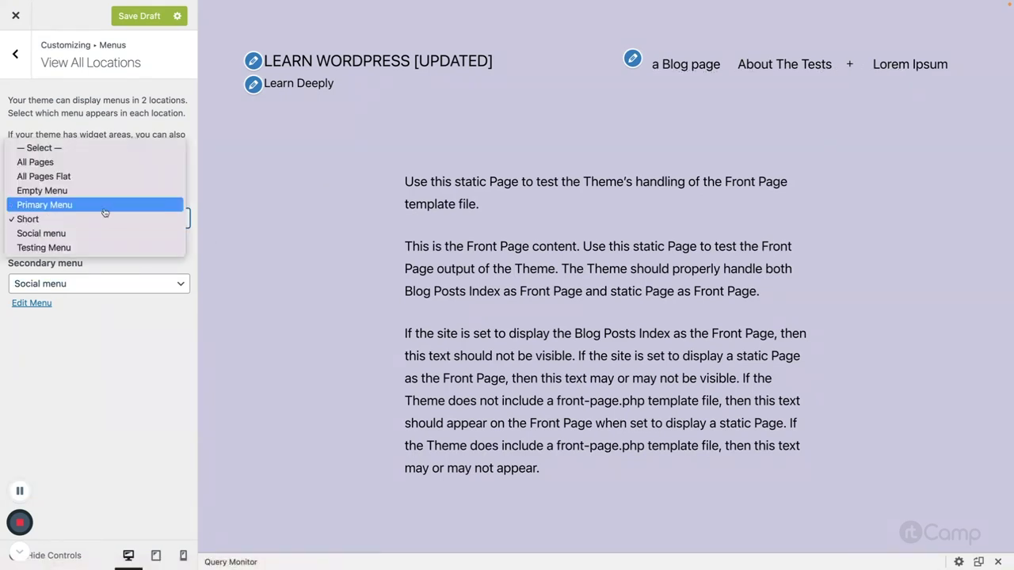
{"action": "left_click", "coordinate": [57, 163]}
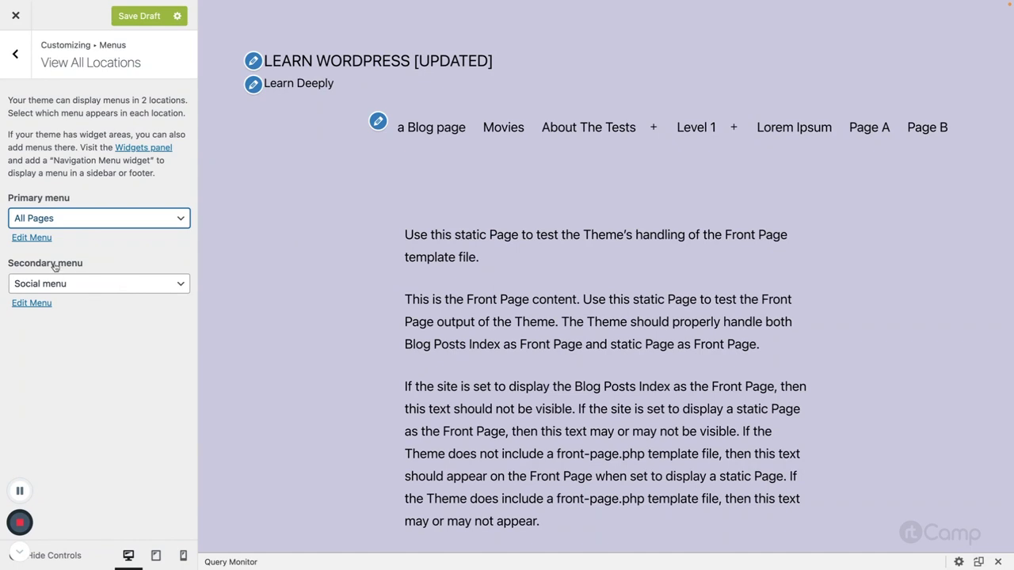
- Check the secondary menu's social icons in the footer of the page preview
{"action": "scroll", "coordinate": [586, 301], "scroll_direction": "down", "scroll_amount": 15}
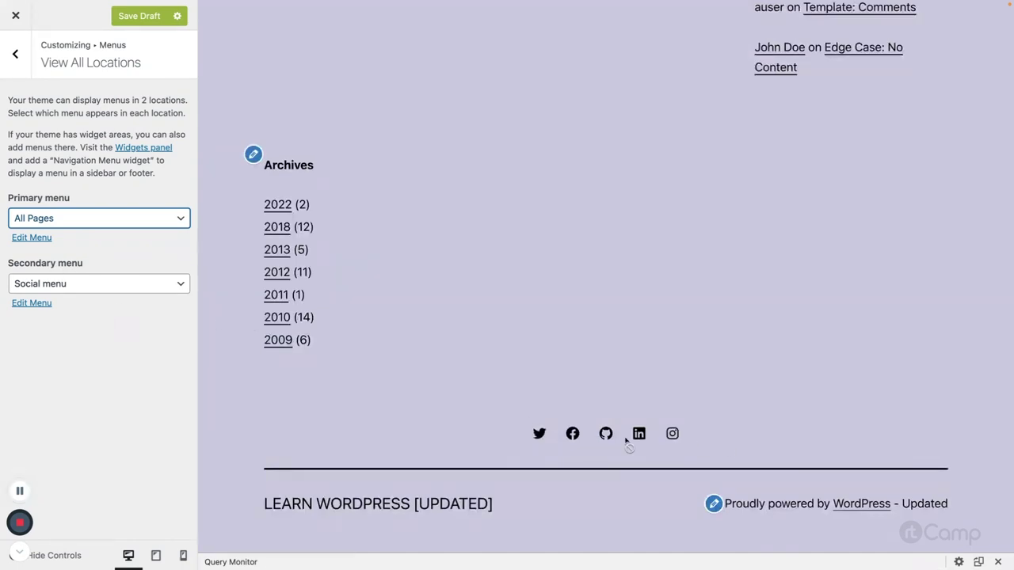
- Return to the menus overview and review the available menus and the option for creating a new one
{"action": "left_click", "coordinate": [15, 53]}
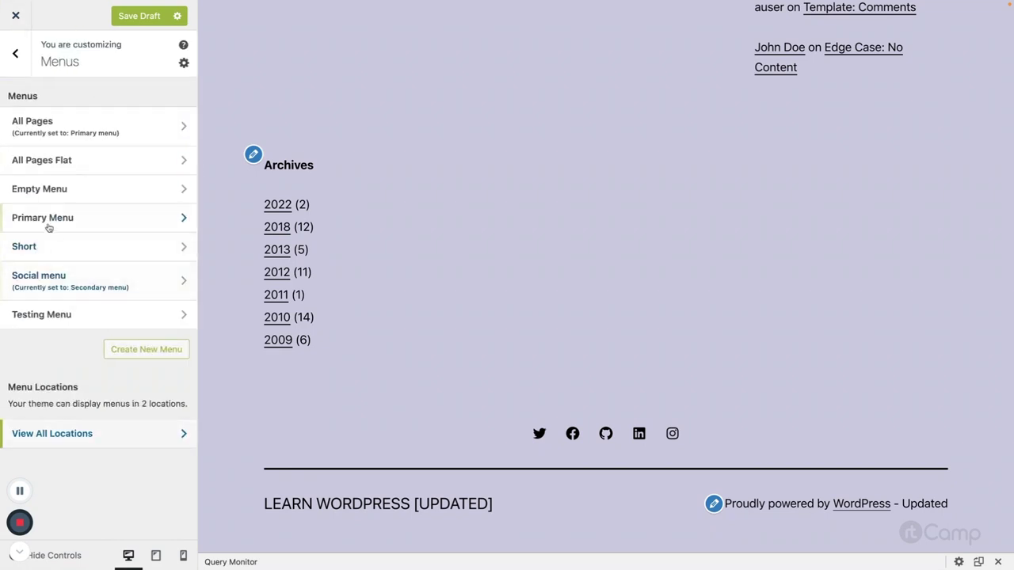
{"action": "left_click", "coordinate": [16, 53]}
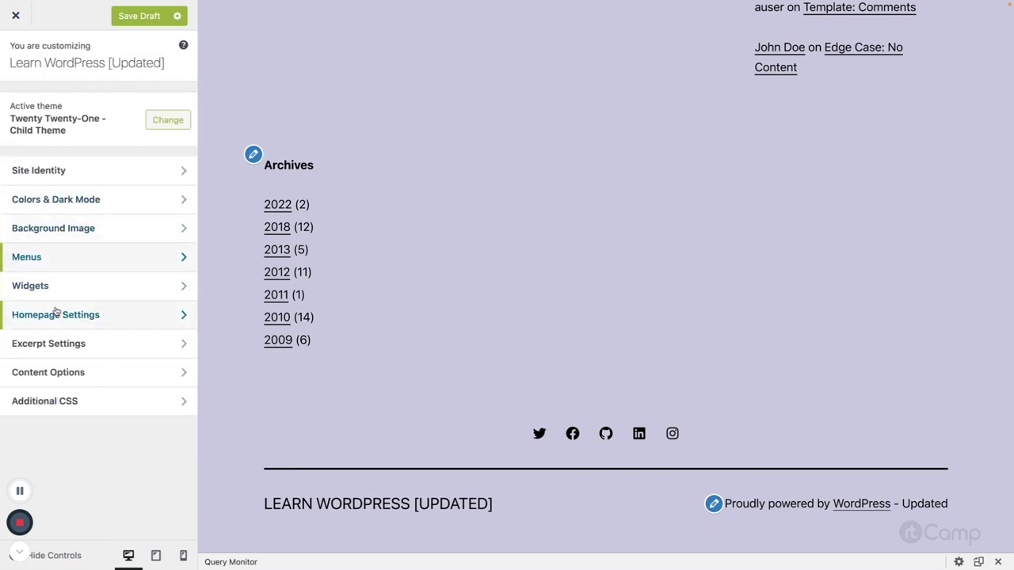
{"action": "left_click", "coordinate": [56, 263]}
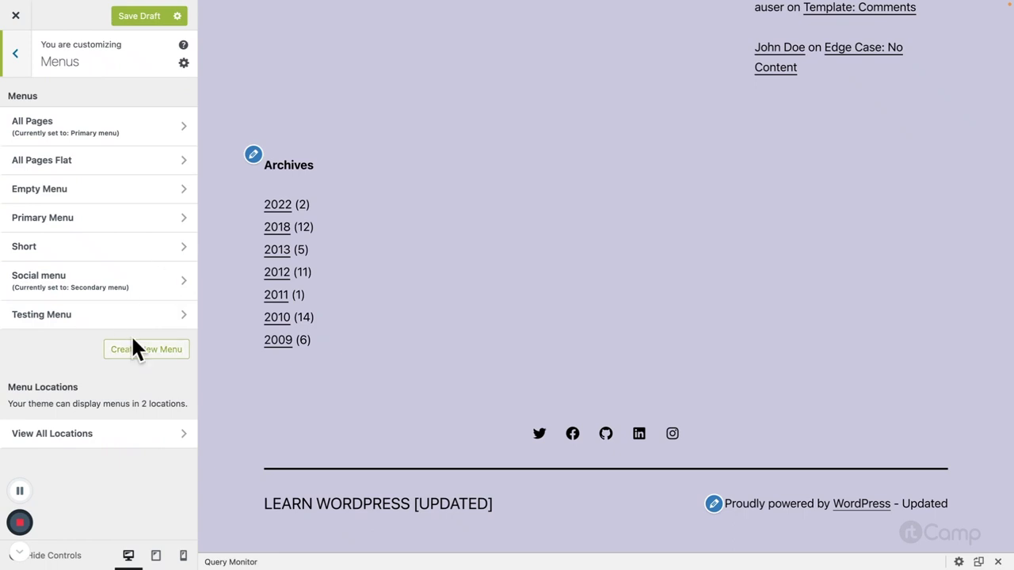
{"action": "left_click", "coordinate": [23, 62]}
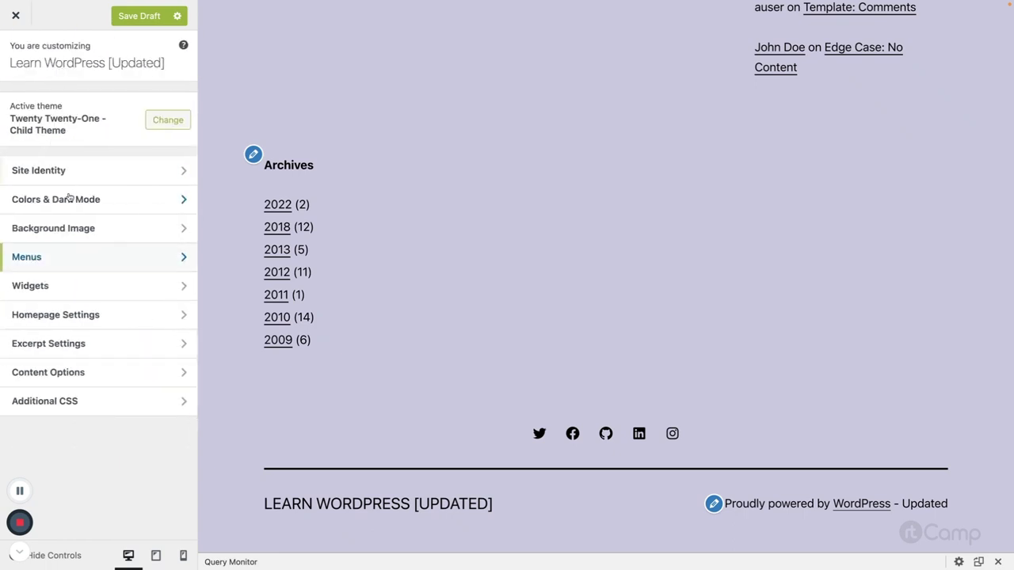
- Open the Footer widget area and examine the blocks it contains
{"action": "left_click", "coordinate": [75, 294]}
{"action": "left_click", "coordinate": [61, 133]}
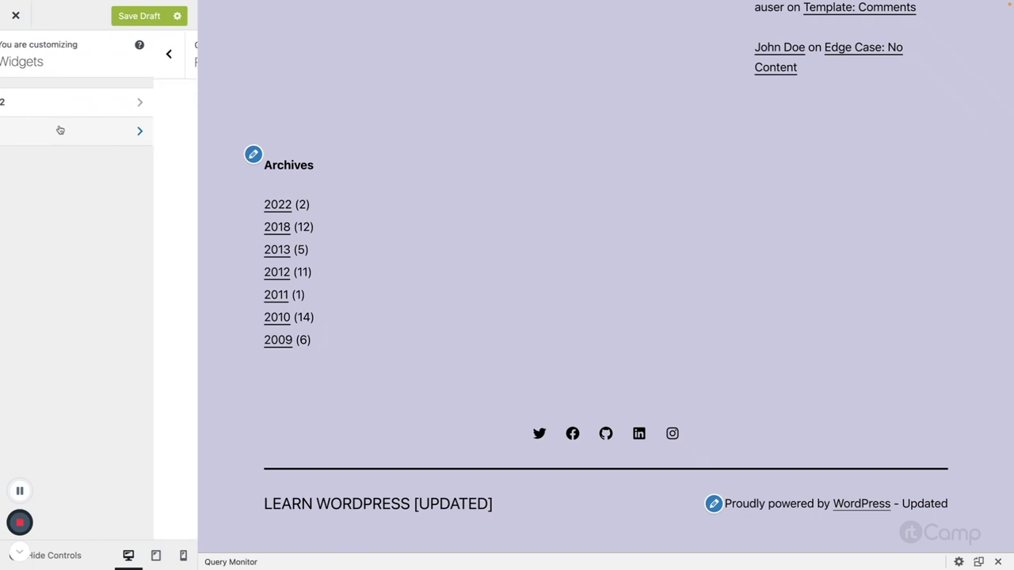
{"action": "scroll", "coordinate": [118, 342], "scroll_direction": "down", "scroll_amount": 3}
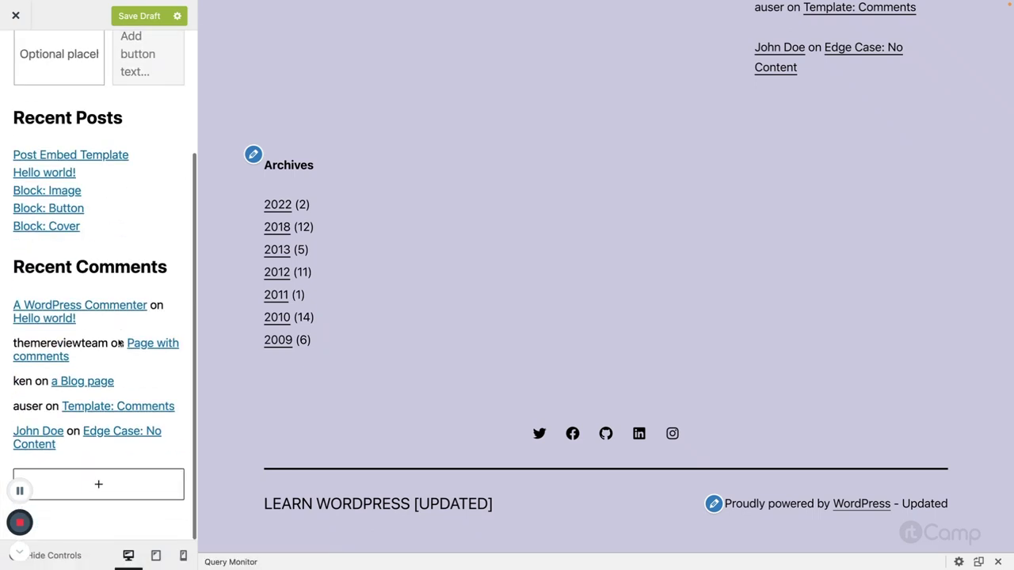
{"action": "scroll", "coordinate": [78, 234], "scroll_direction": "up", "scroll_amount": 3}
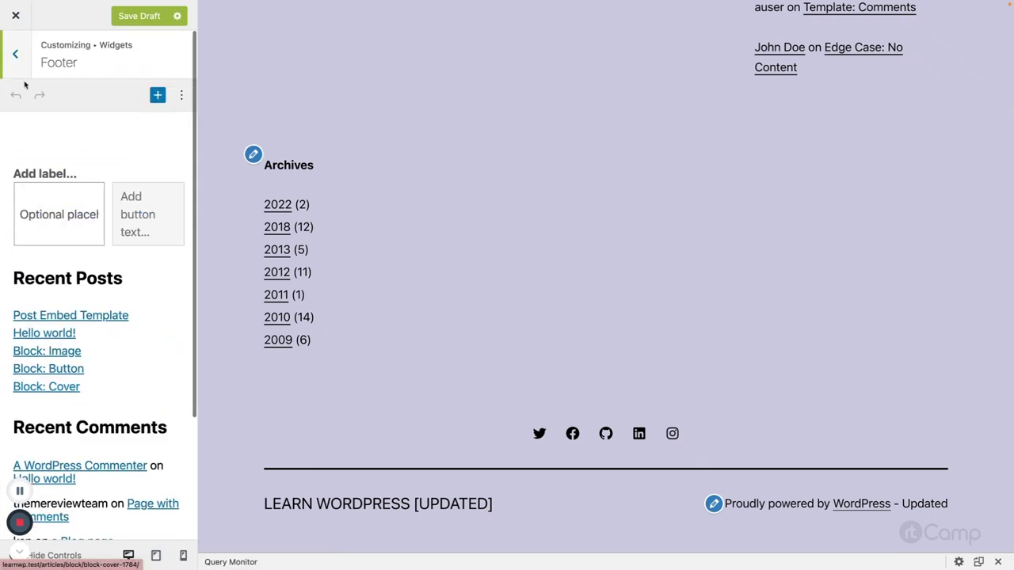
- Open the Footer 2 widget area and view the blocks that can be added below Archives
{"action": "left_click", "coordinate": [15, 50]}
{"action": "left_click", "coordinate": [55, 110]}
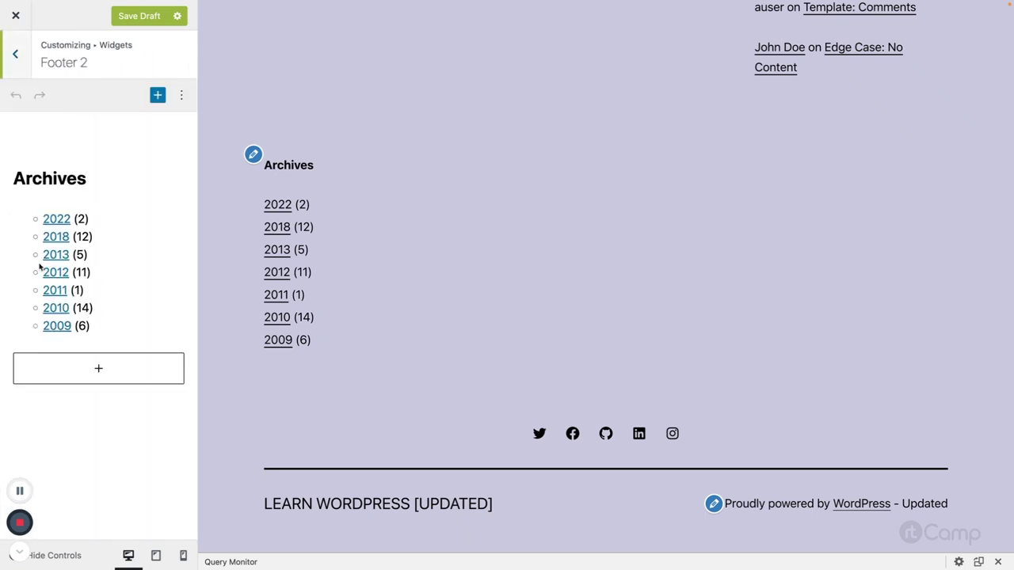
{"action": "left_click", "coordinate": [91, 375]}
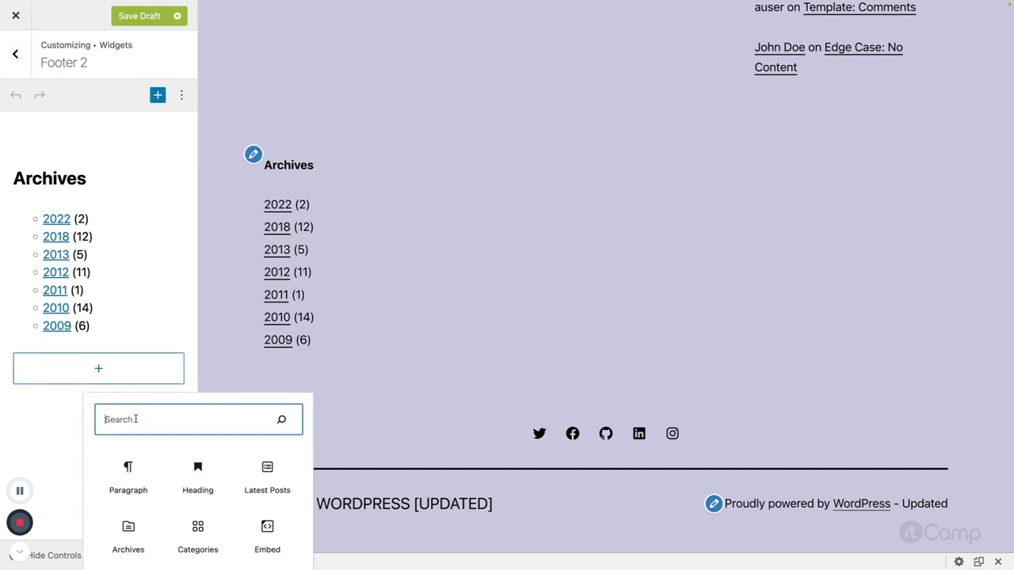
{"action": "left_click", "coordinate": [49, 392]}
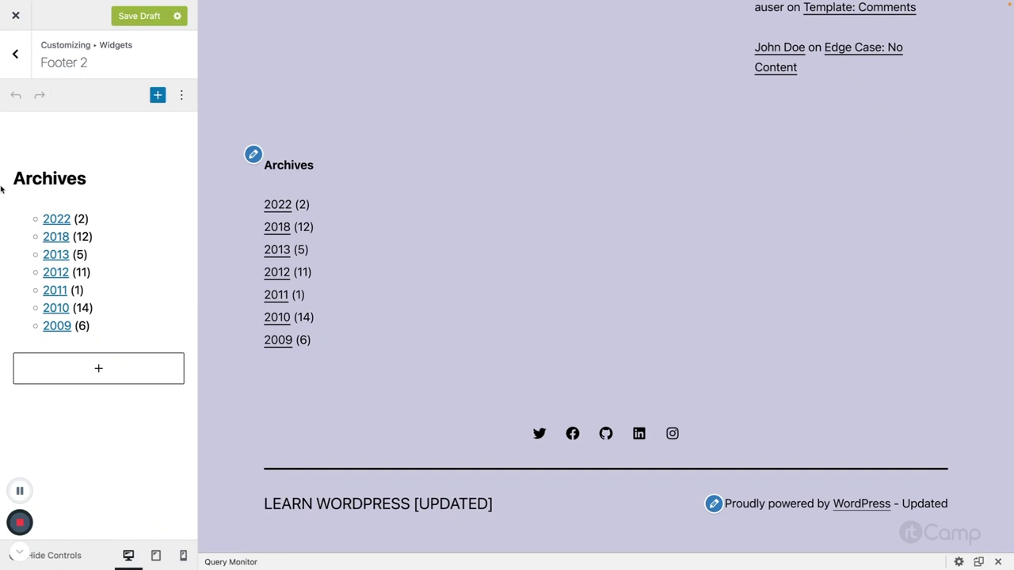
{"action": "left_click", "coordinate": [16, 52]}
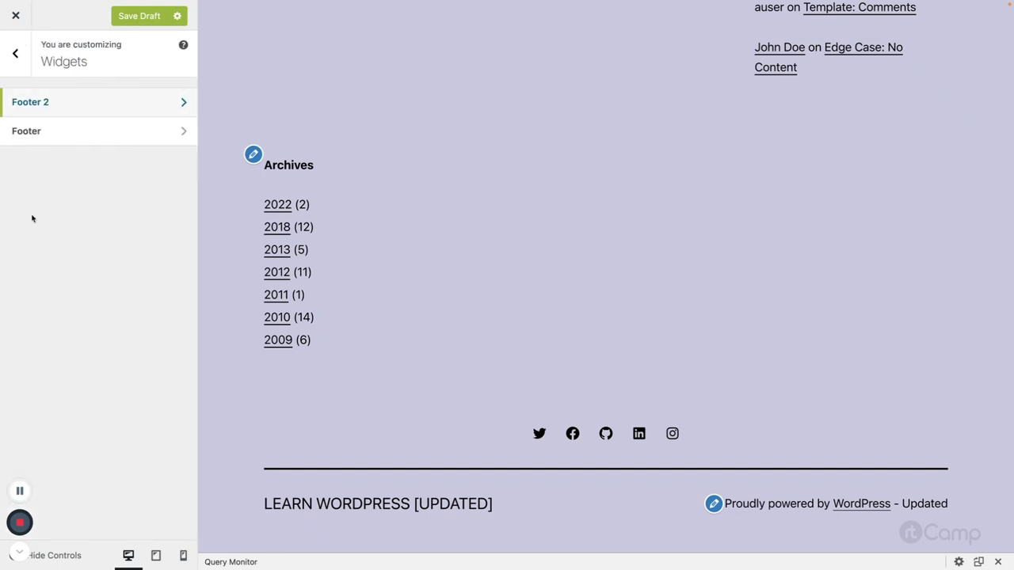
- Review the homepage settings and examine the posts listed on a Blog page in the preview
{"action": "left_click", "coordinate": [20, 47]}
{"action": "left_click", "coordinate": [65, 324]}
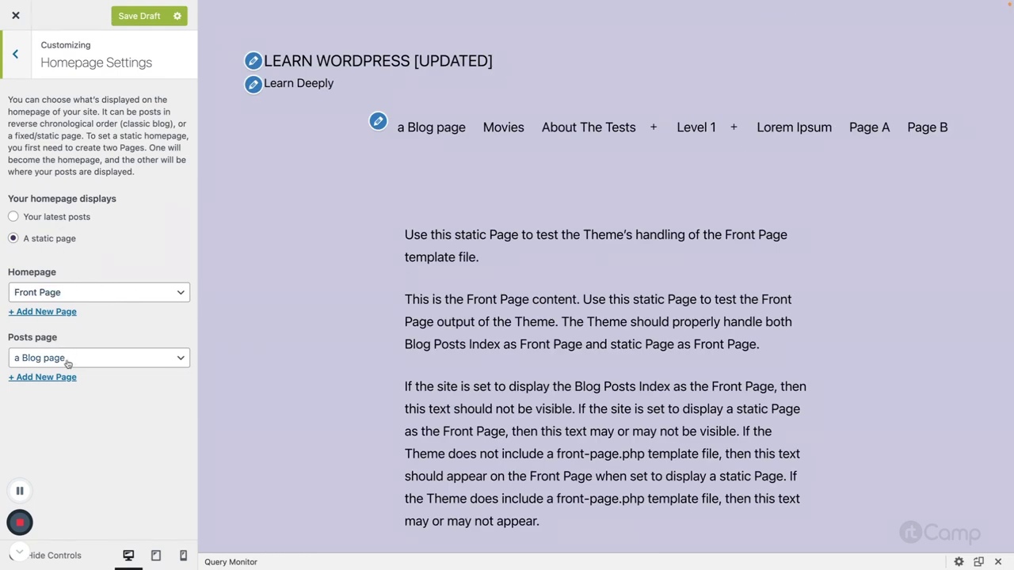
{"action": "left_click", "coordinate": [453, 130]}
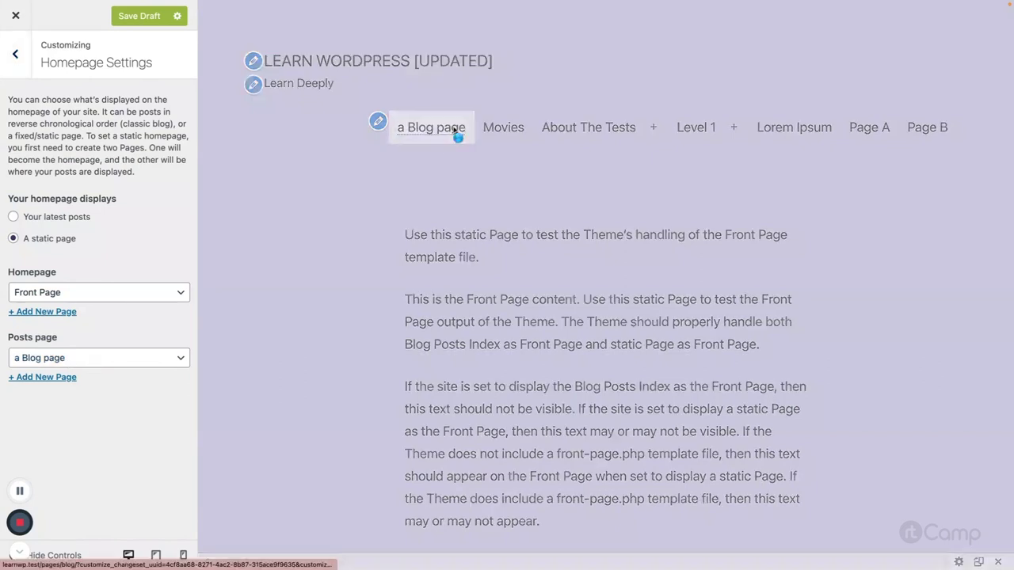
{"action": "scroll", "coordinate": [491, 266], "scroll_direction": "down", "scroll_amount": 10}
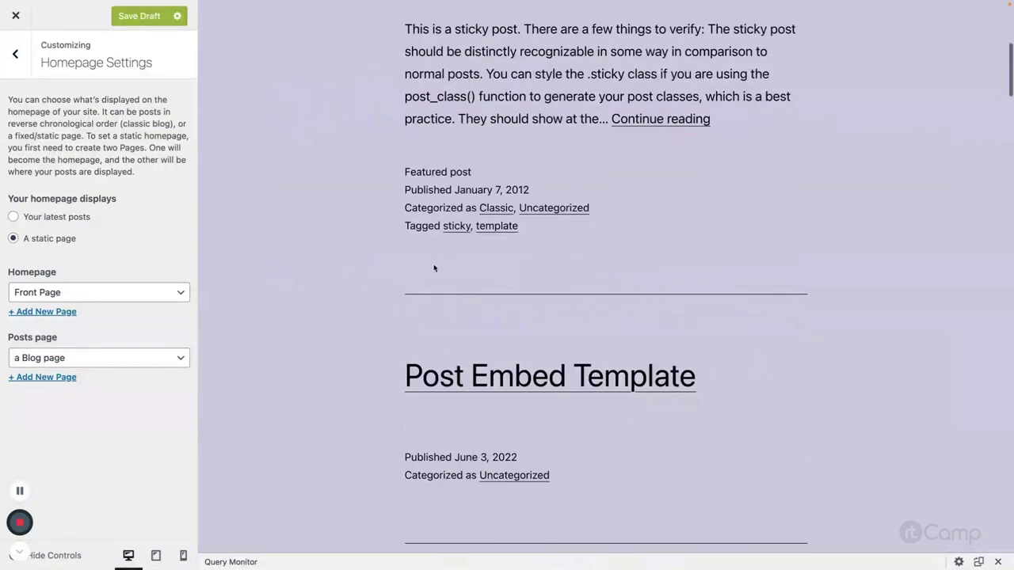
{"action": "scroll", "coordinate": [492, 265], "scroll_direction": "up", "scroll_amount": 10}
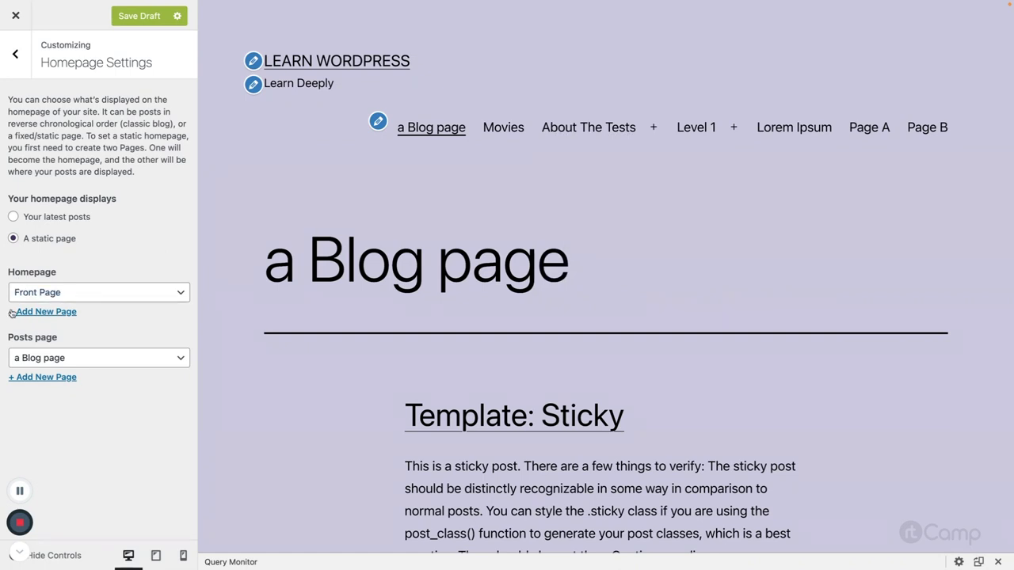
- Open the Post Details content options and examine the date, categories and tags under the Template: Sticky post in the preview
{"action": "left_click", "coordinate": [15, 54]}
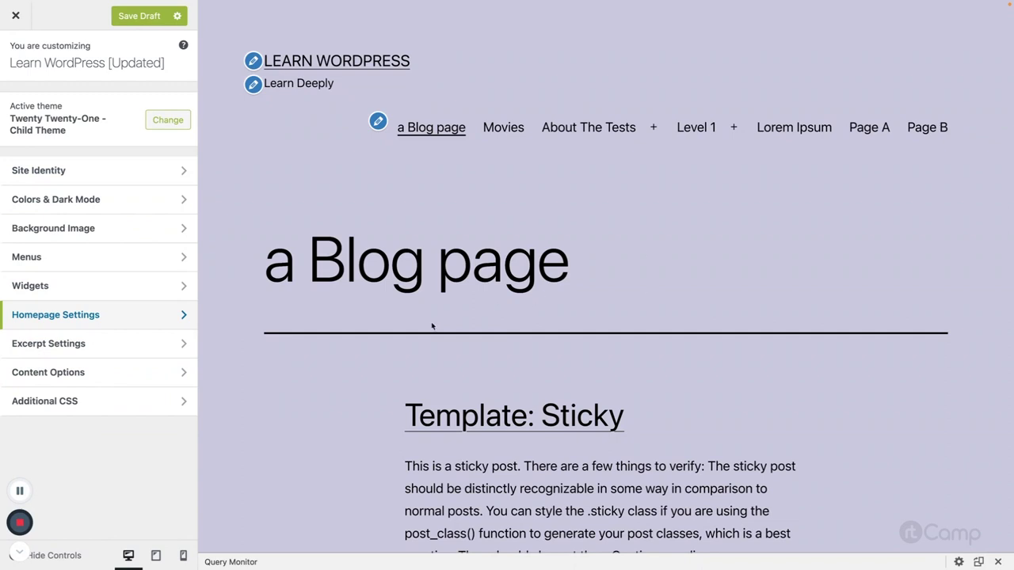
{"action": "left_click", "coordinate": [53, 372]}
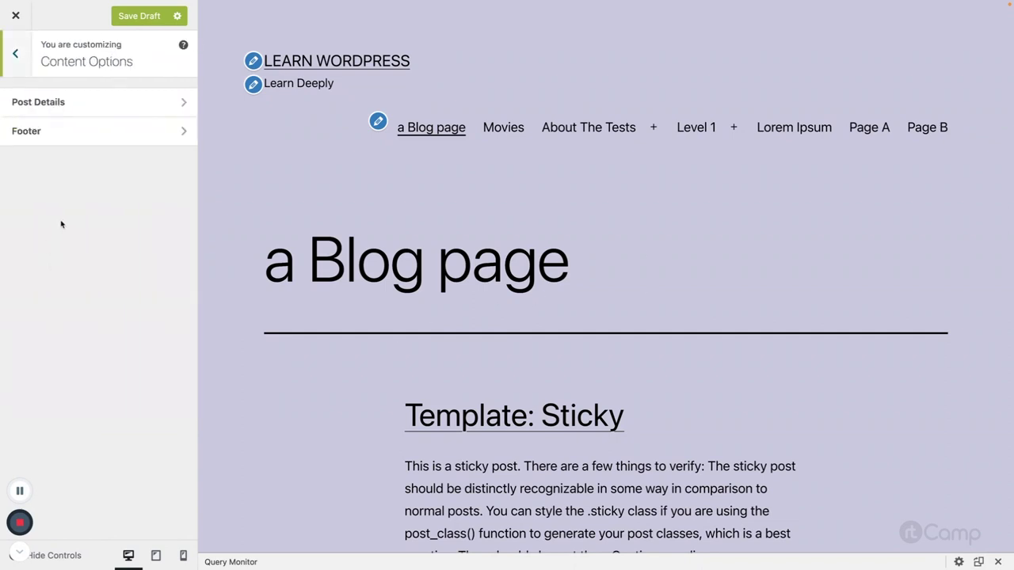
{"action": "left_click", "coordinate": [61, 110]}
{"action": "left_click", "coordinate": [14, 53]}
{"action": "left_click", "coordinate": [44, 101]}
{"action": "scroll", "coordinate": [463, 230], "scroll_direction": "down", "scroll_amount": 5}
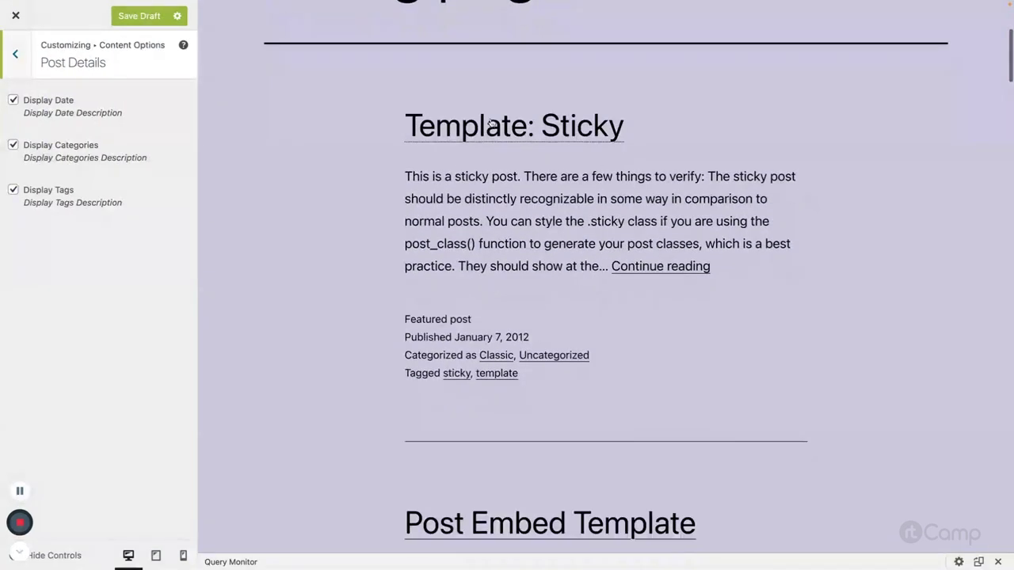
{"action": "left_click_drag", "start_coordinate": [402, 267], "coordinate": [491, 267]}
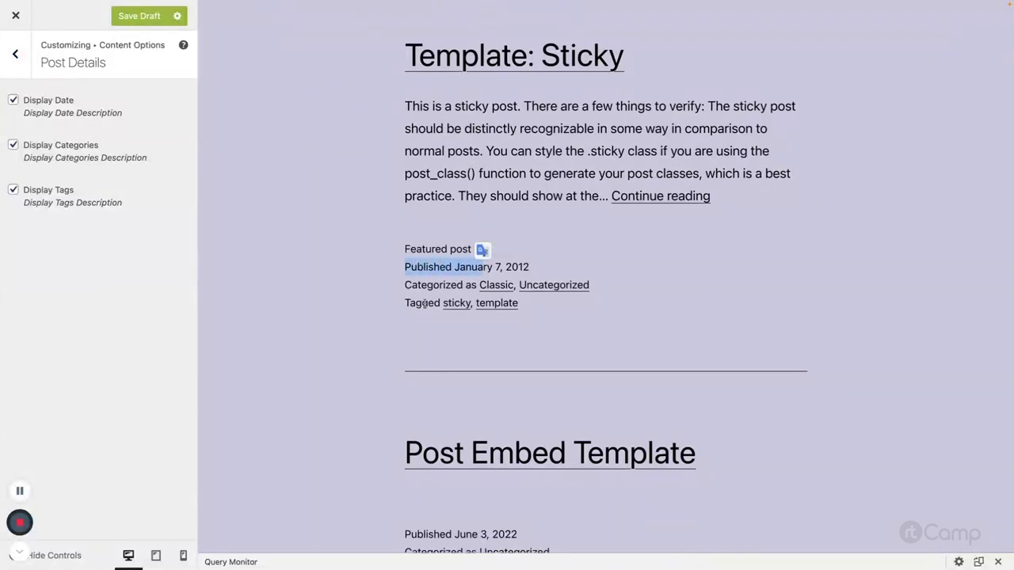
{"action": "left_click", "coordinate": [380, 285]}
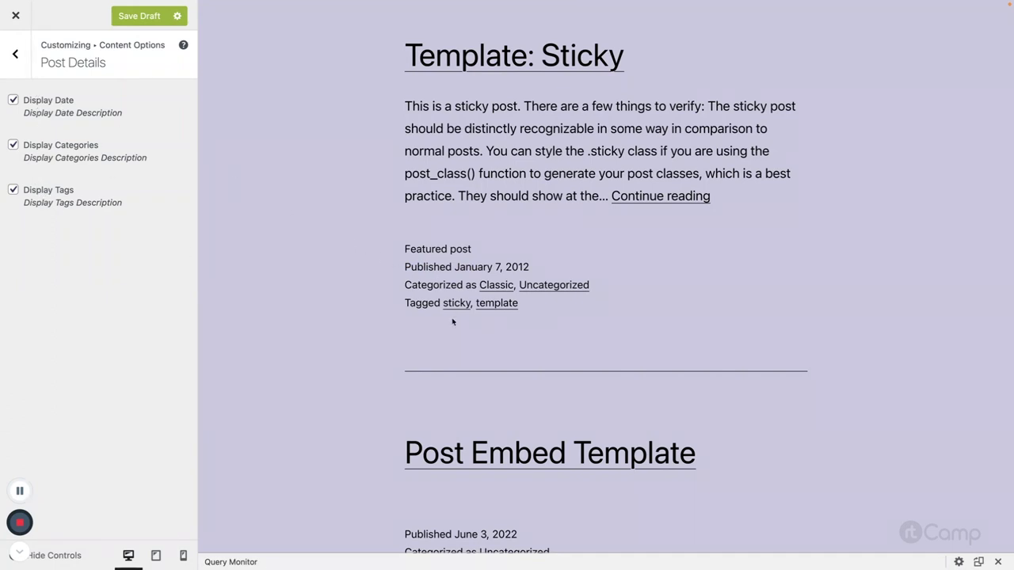
- Turn off the display of the date and tags in the post details
{"action": "left_click", "coordinate": [13, 101]}
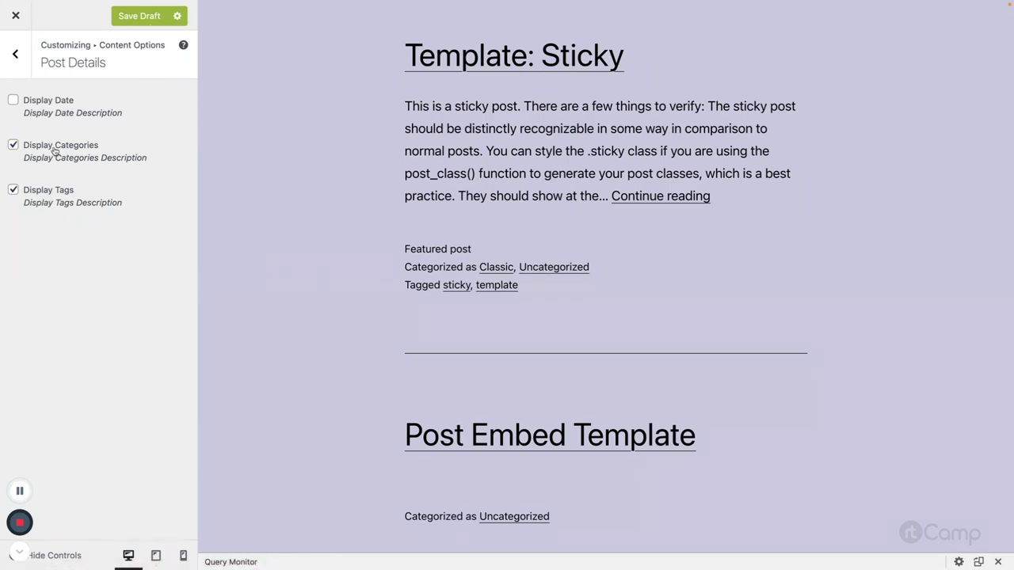
{"action": "left_click", "coordinate": [41, 191]}
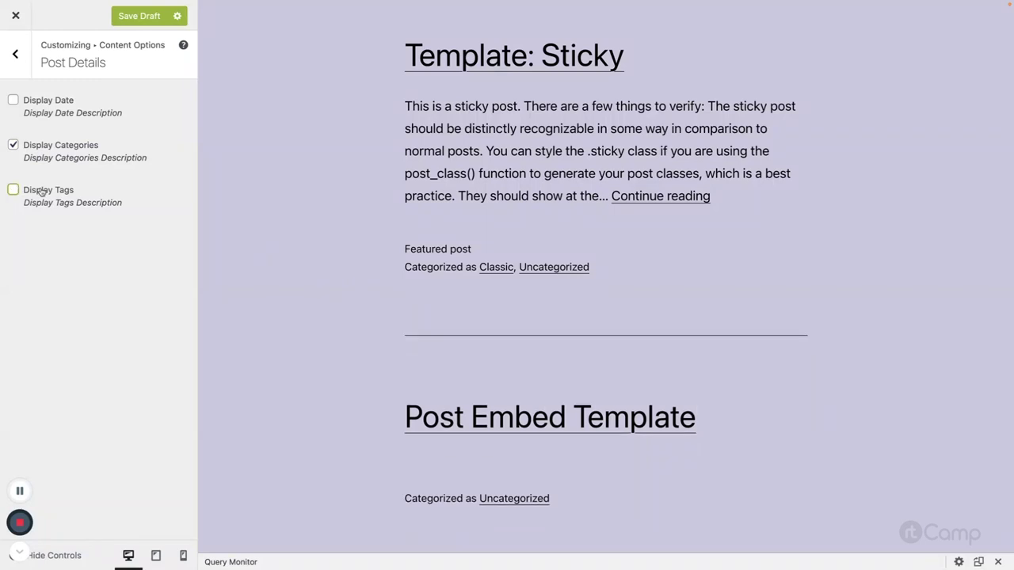
{"action": "left_click", "coordinate": [8, 70]}
- Remove " - Updated" from the end of the footer's copyright text
{"action": "left_click", "coordinate": [60, 133]}
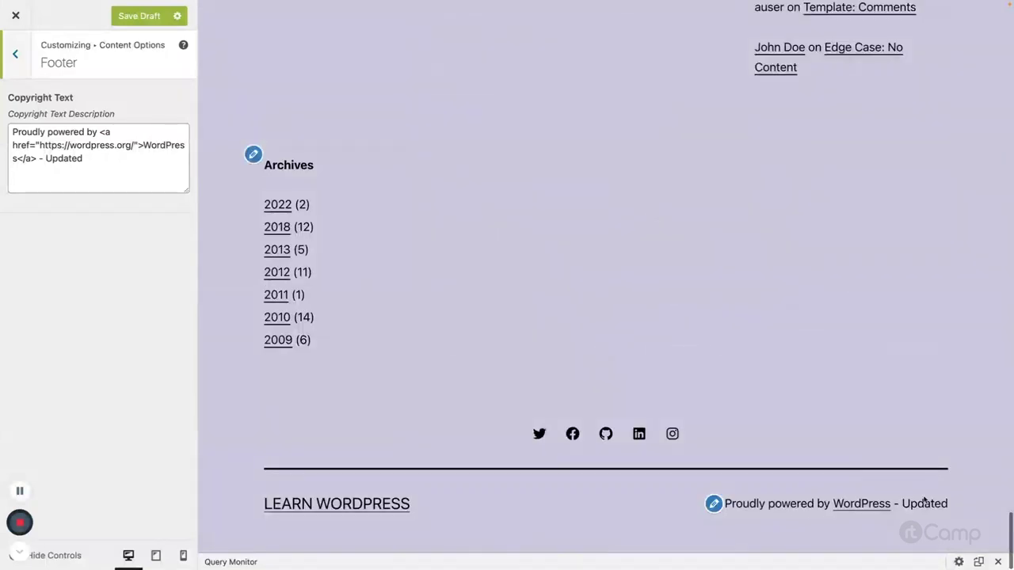
{"action": "left_click", "coordinate": [86, 161]}
{"action": "double_click", "coordinate": [65, 158]}
{"action": "left_click", "coordinate": [110, 159]}
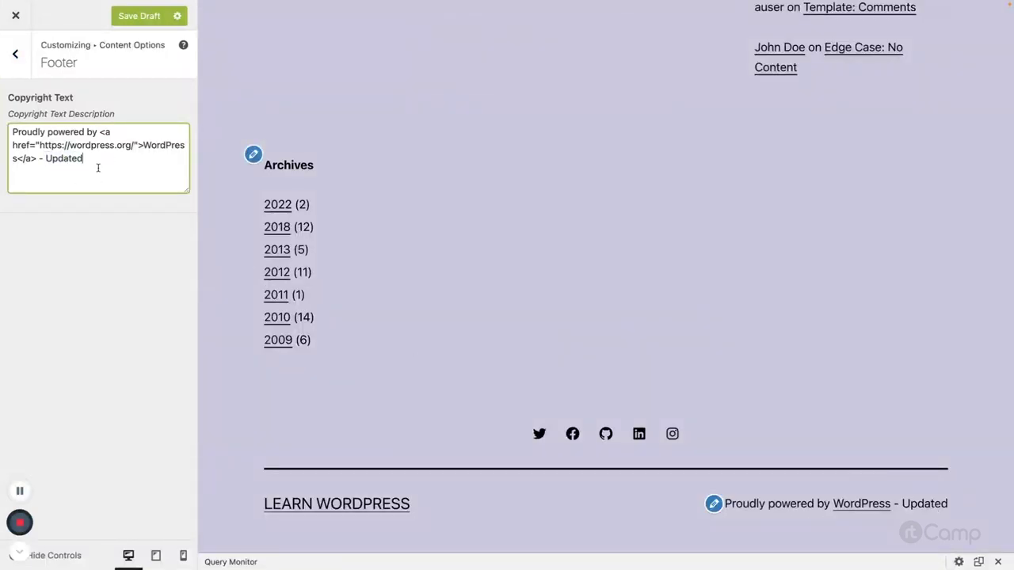
{"action": "key", "text": "BackSpace"}
{"action": "key", "text": "BackSpace"}
{"action": "key", "text": "BackSpace"}
{"action": "key", "text": "BackSpace"}
{"action": "key", "text": "BackSpace"}
{"action": "key", "text": "BackSpace"}
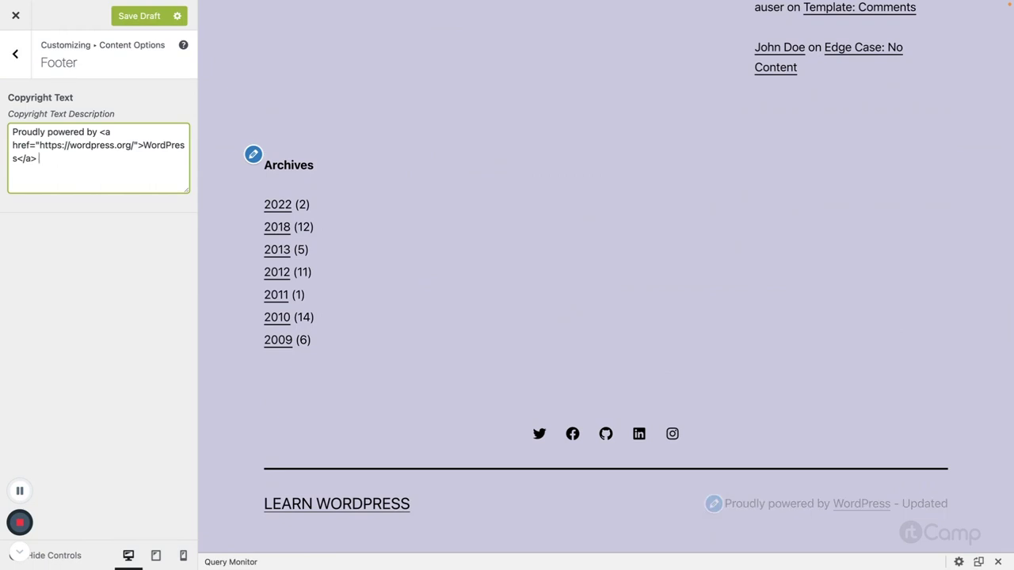
{"action": "key", "text": "BackSpace"}
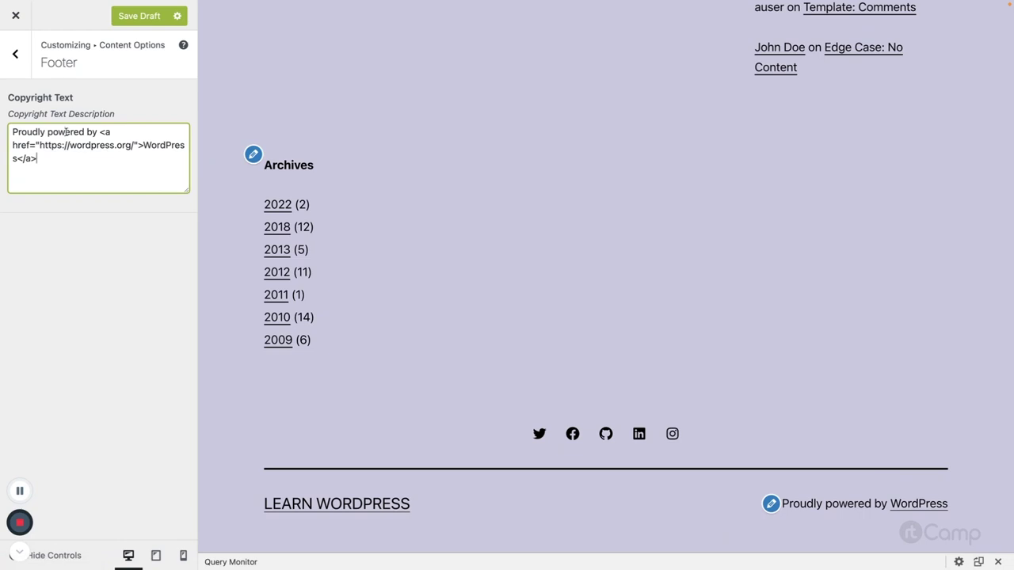
- Insert "&copy; 2022 - " at the start of the footer's copyright text
{"action": "type", "text": "&copy; 2022 -"}
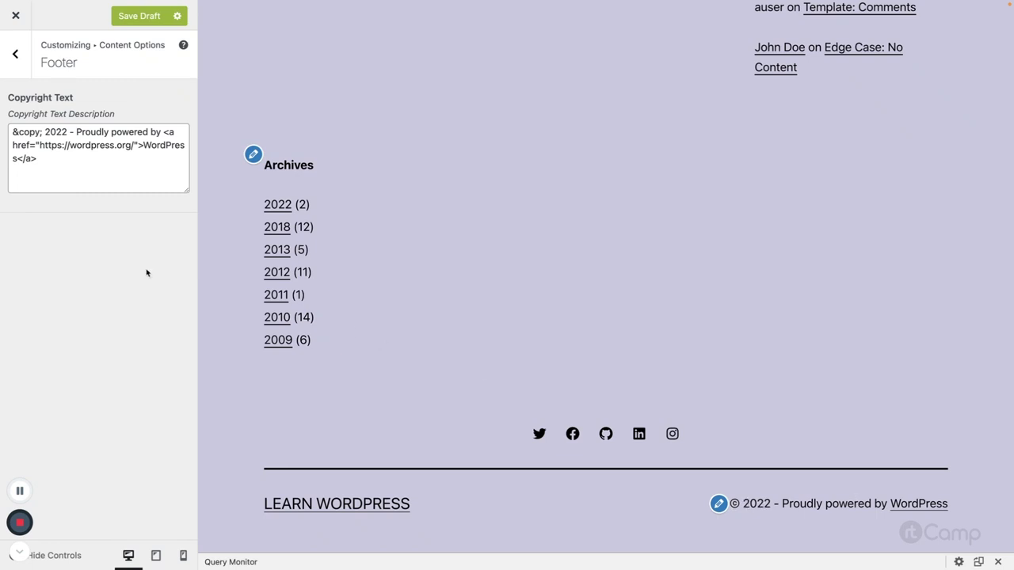
{"action": "left_click", "coordinate": [69, 158]}
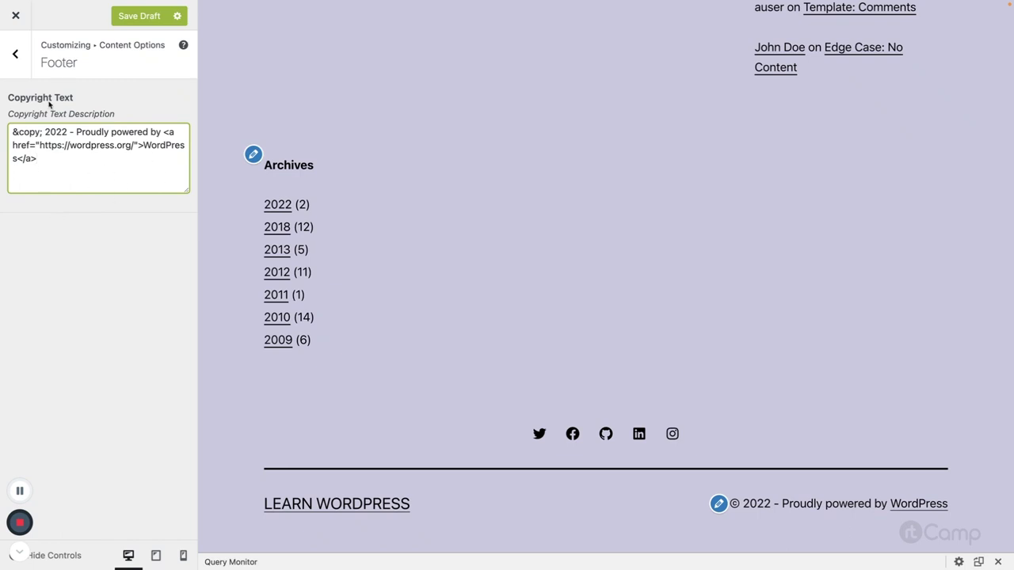
{"action": "left_click", "coordinate": [17, 57]}
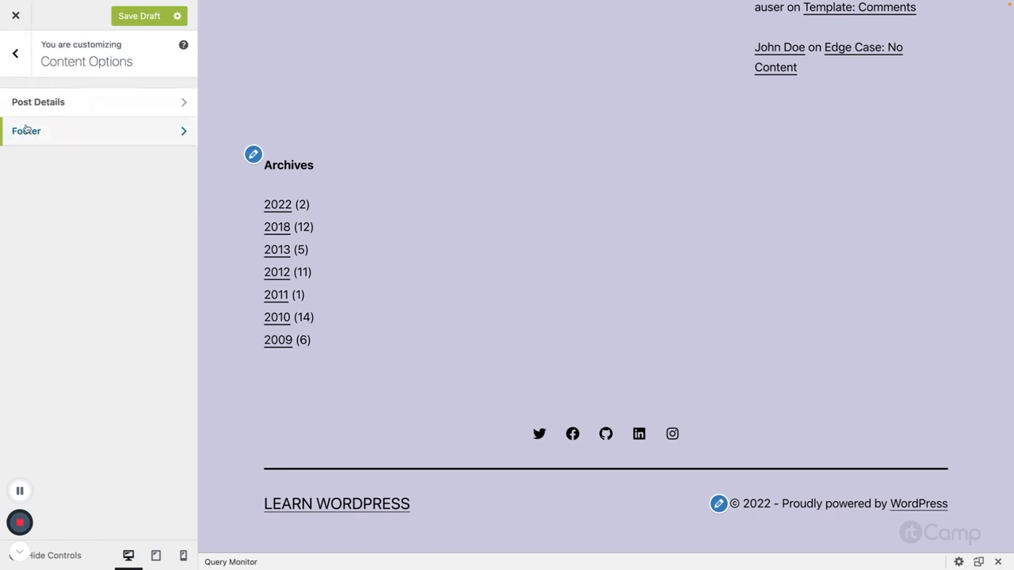
- Open Additional CSS and examine its instructions and code editor alongside the beginning of the page preview
{"action": "left_click", "coordinate": [16, 57]}
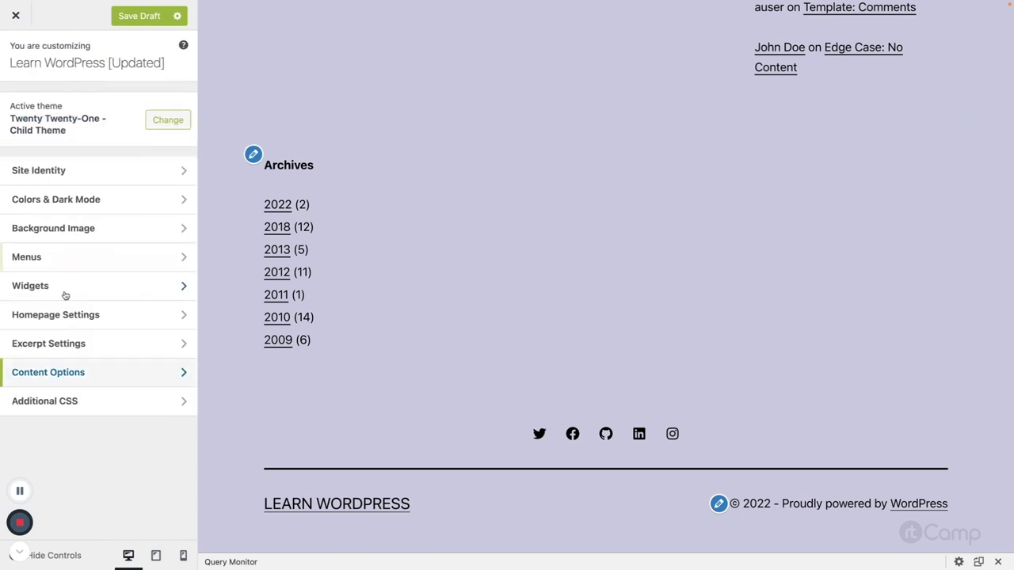
{"action": "left_click", "coordinate": [45, 401]}
{"action": "scroll", "coordinate": [119, 368], "scroll_direction": "down", "scroll_amount": 2}
{"action": "scroll", "coordinate": [109, 362], "scroll_direction": "down", "scroll_amount": 2}
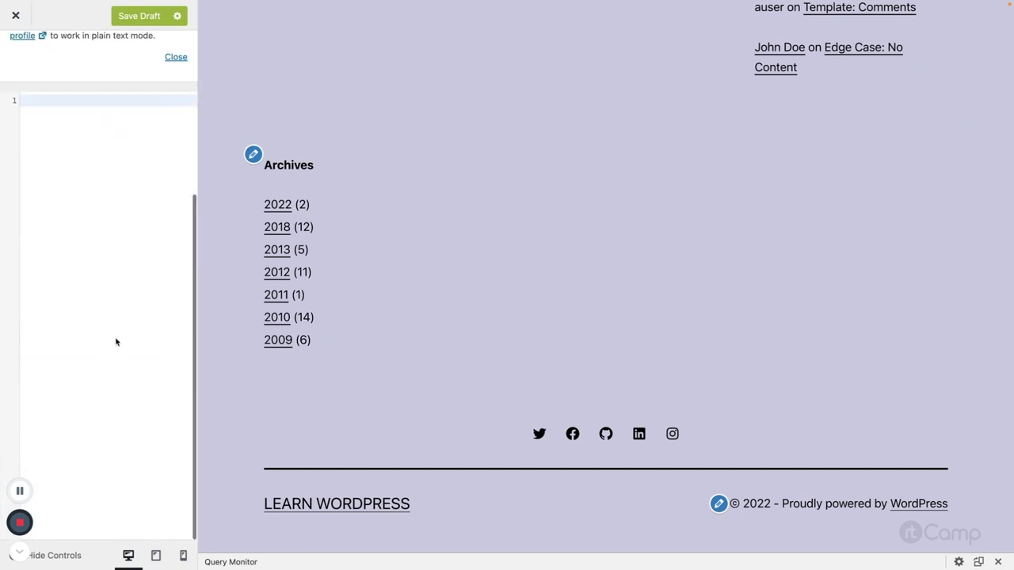
{"action": "scroll", "coordinate": [115, 342], "scroll_direction": "up", "scroll_amount": 5}
{"action": "scroll", "coordinate": [469, 301], "scroll_direction": "up", "scroll_amount": 15}
{"action": "scroll", "coordinate": [469, 301], "scroll_direction": "up", "scroll_amount": 10}
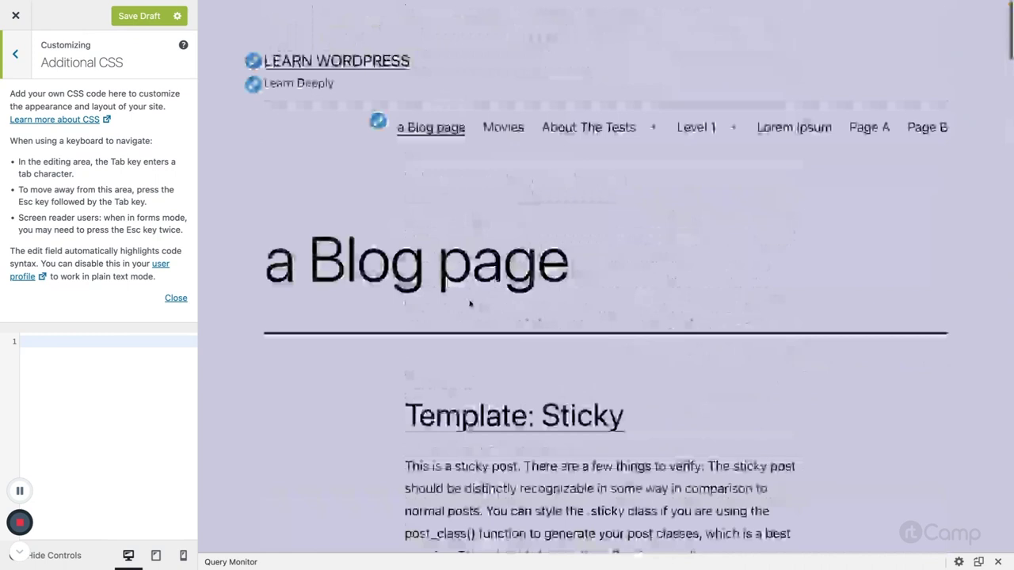
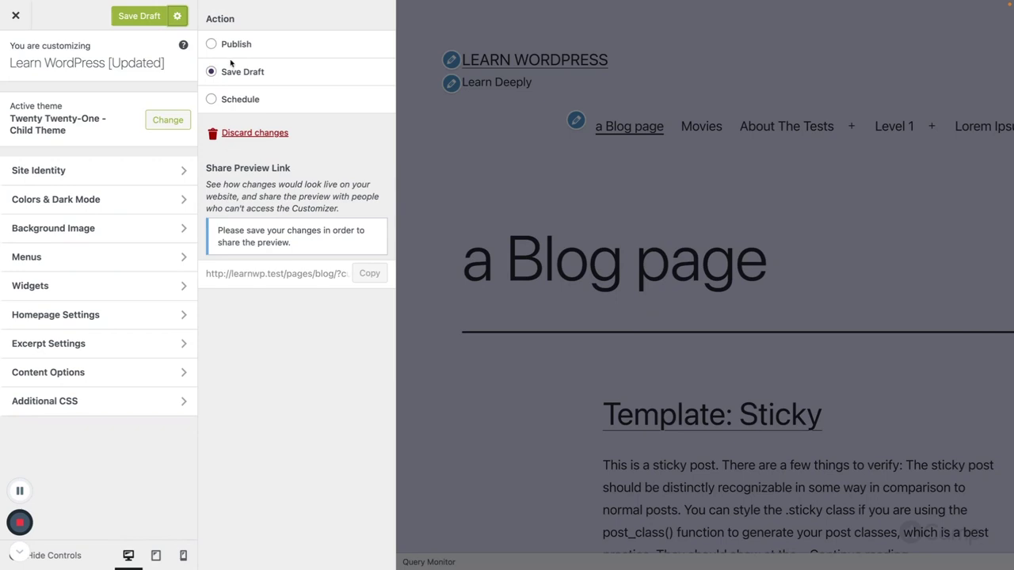
- Save the customizations as a draft and copy the share preview link
{"action": "left_click", "coordinate": [140, 16]}
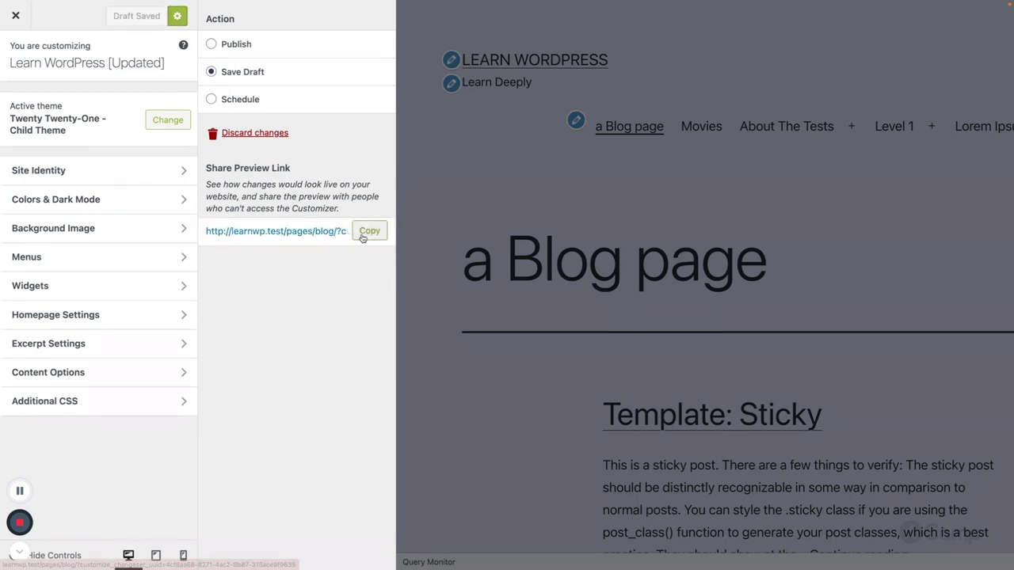
{"action": "left_click", "coordinate": [365, 234]}
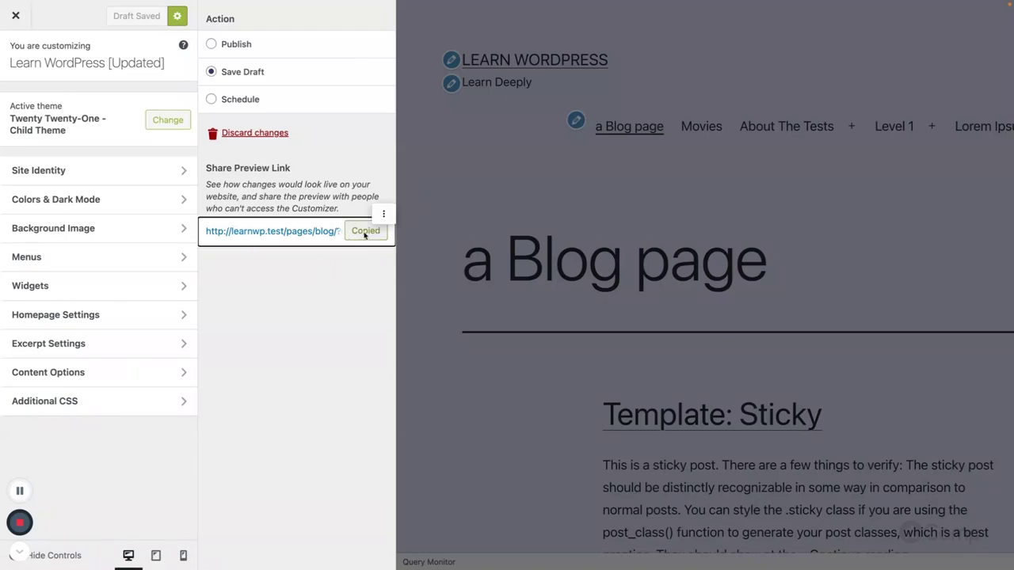
- Switch to Visual Studio Code and paste the copied share preview link into a new untitled file
{"action": "mouse_move", "coordinate": [593, 563]}
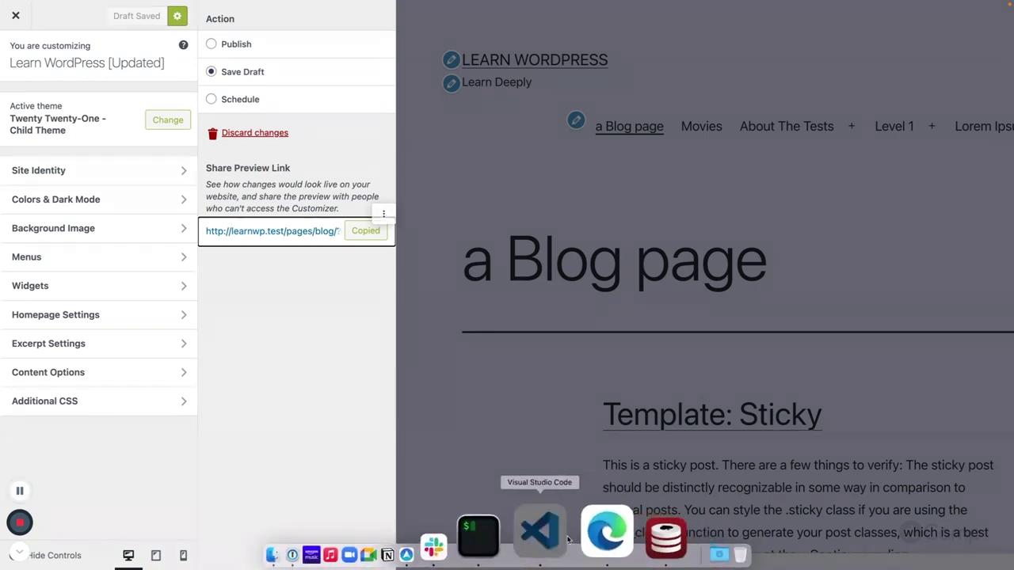
{"action": "left_click", "coordinate": [526, 471]}
{"action": "key", "text": "super+n"}
{"action": "key", "text": "super+v"}
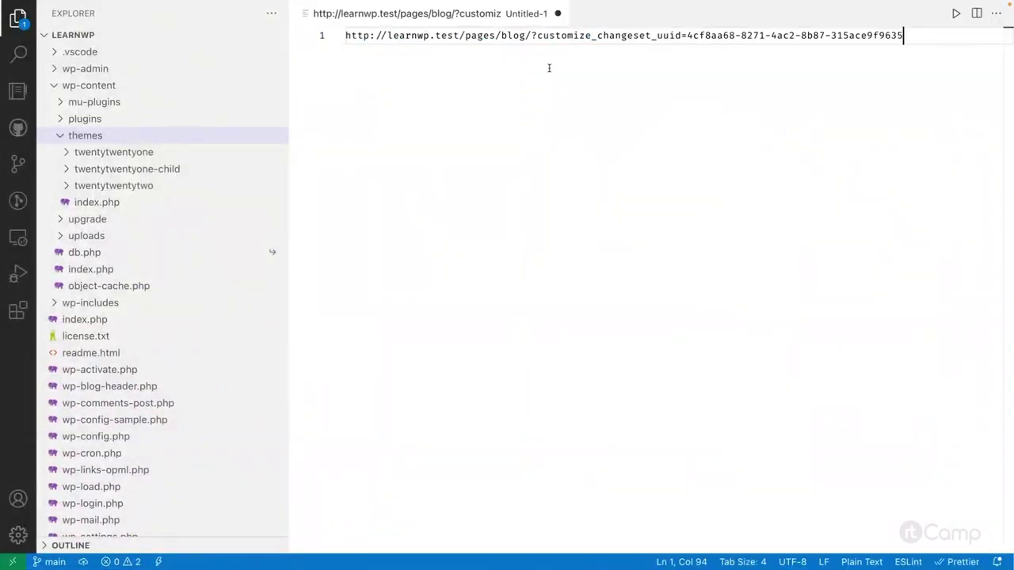
- Remove "pages/blog/" from the pasted preview link, keeping the customize_changeset_uuid parameter directly after the learnwp.test address
{"action": "double_click", "coordinate": [634, 35]}
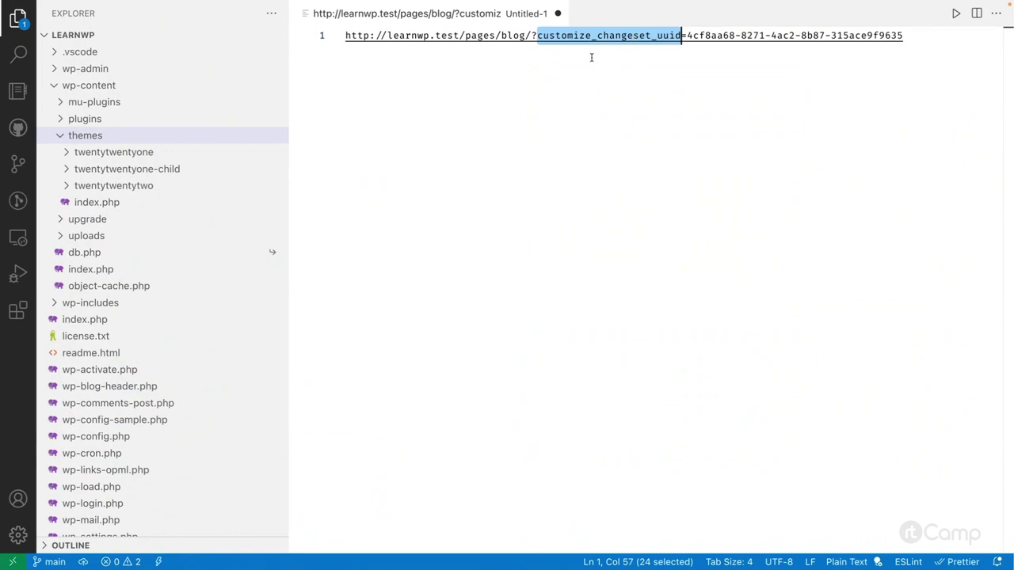
{"action": "left_click", "coordinate": [543, 35]}
{"action": "double_click", "coordinate": [543, 34]}
{"action": "double_click", "coordinate": [478, 35]}
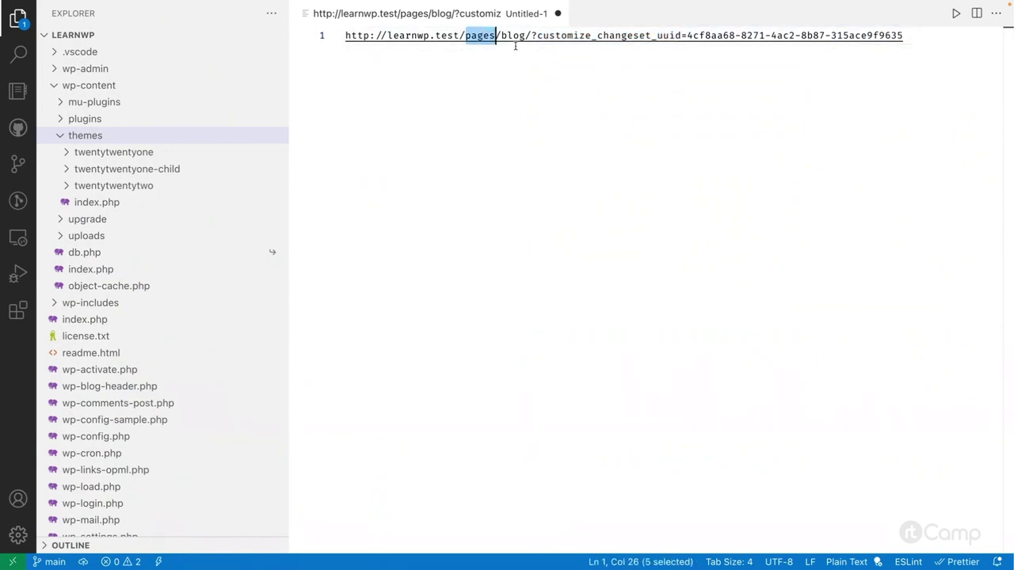
{"action": "left_click", "coordinate": [527, 35], "text": "shift"}
{"action": "left_click", "coordinate": [531, 35], "text": "shift"}
{"action": "key", "text": "BackSpace"}
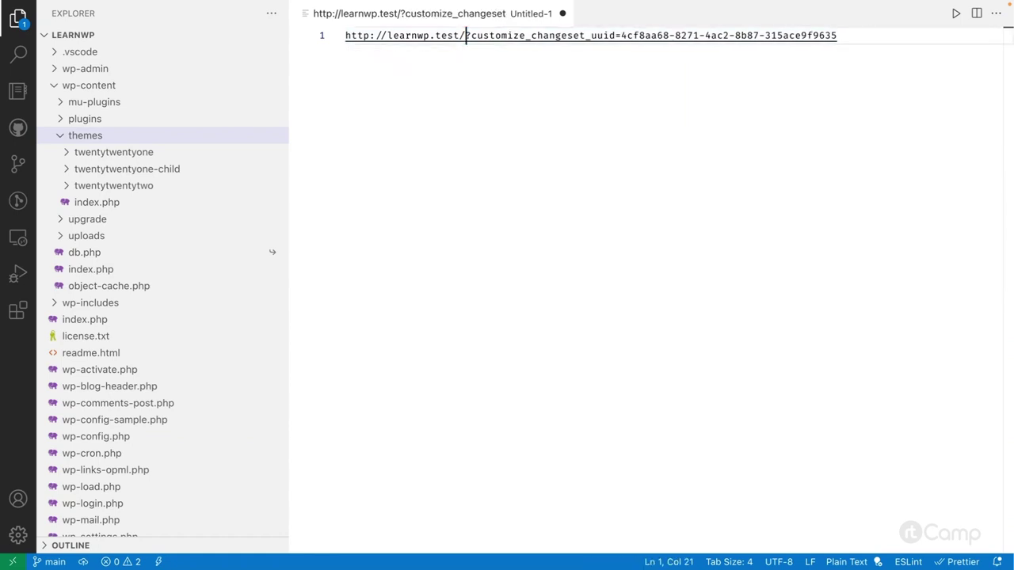
{"action": "left_click", "coordinate": [526, 35]}
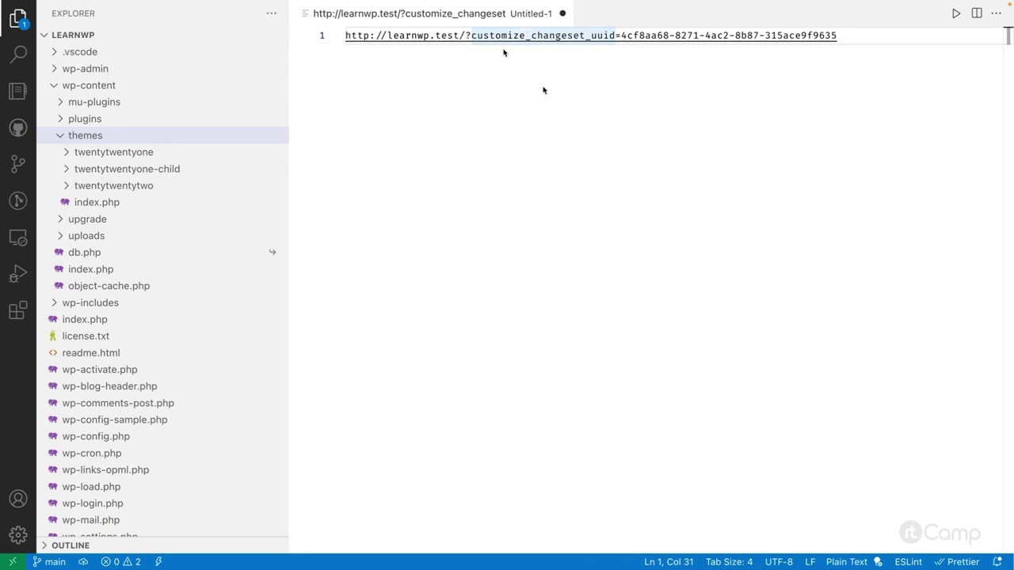
{"action": "key", "text": "super+s"}
{"action": "left_click", "coordinate": [643, 388]}
- Copy the entire shortened preview link, switch back to the browser and load it in a new tab
{"action": "key", "text": "super+a"}
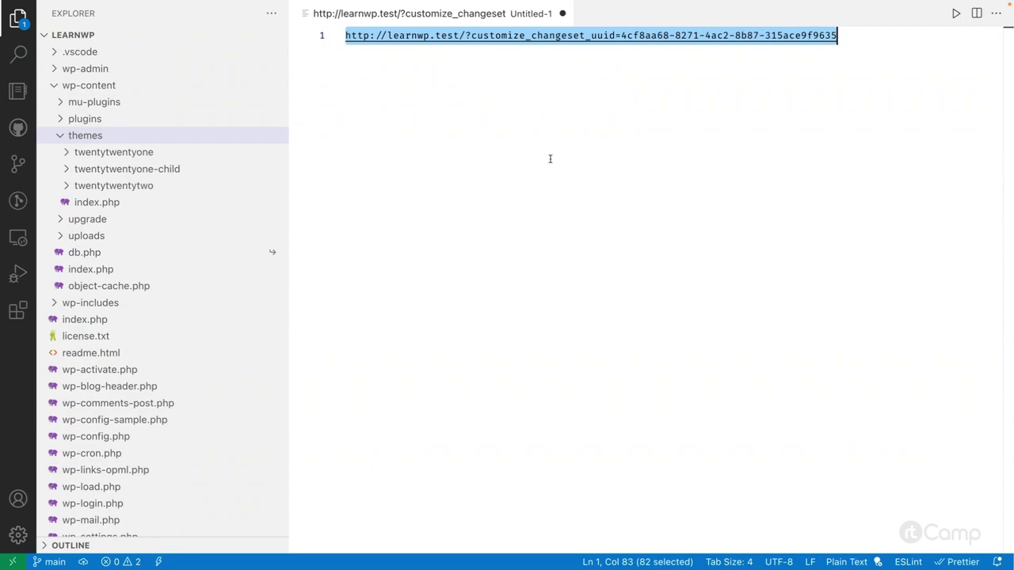
{"action": "key", "text": "ctrl+Left"}
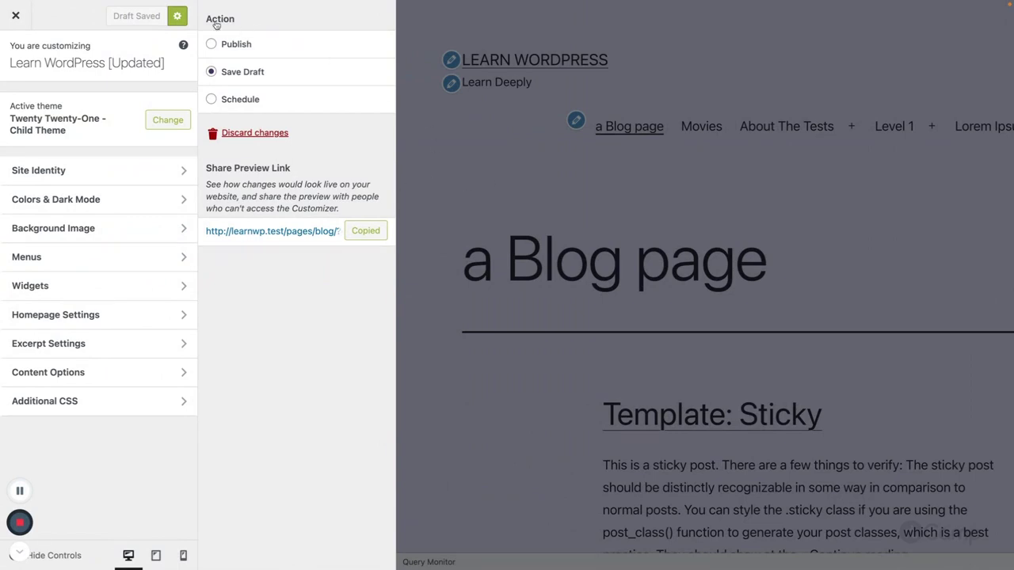
{"action": "key", "text": "super+t"}
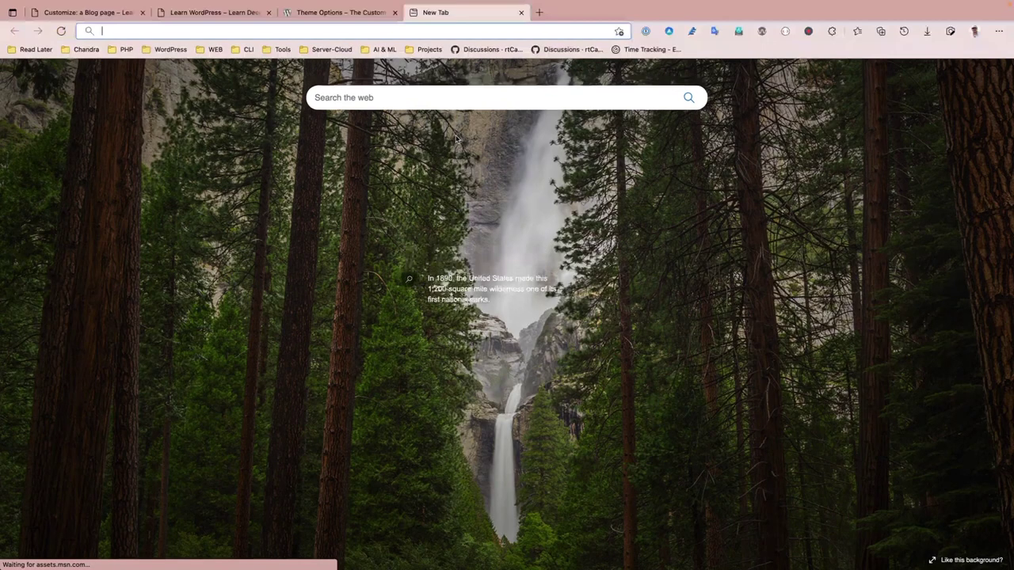
{"action": "key", "text": "super+v"}
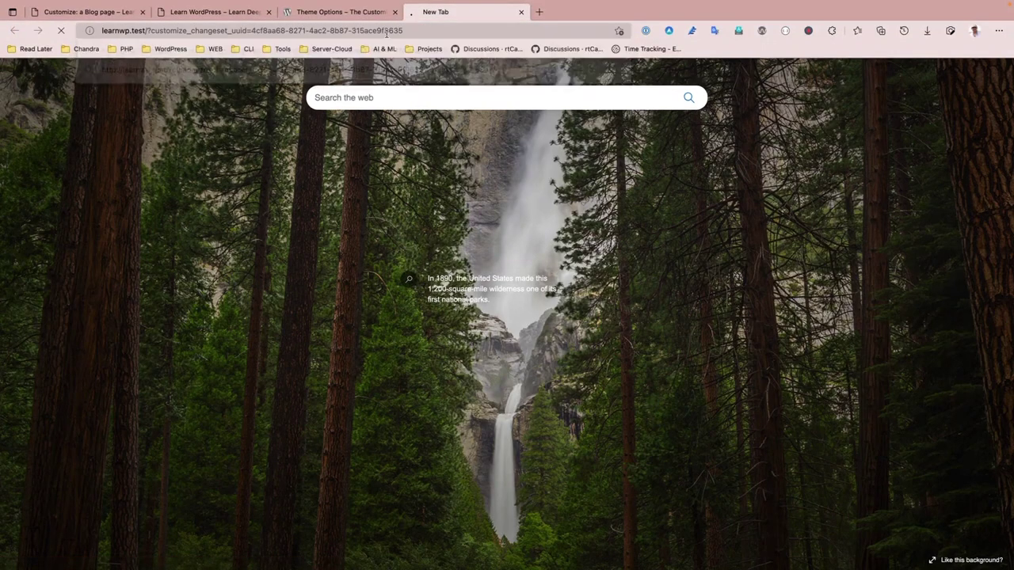
{"action": "key", "text": "Return"}
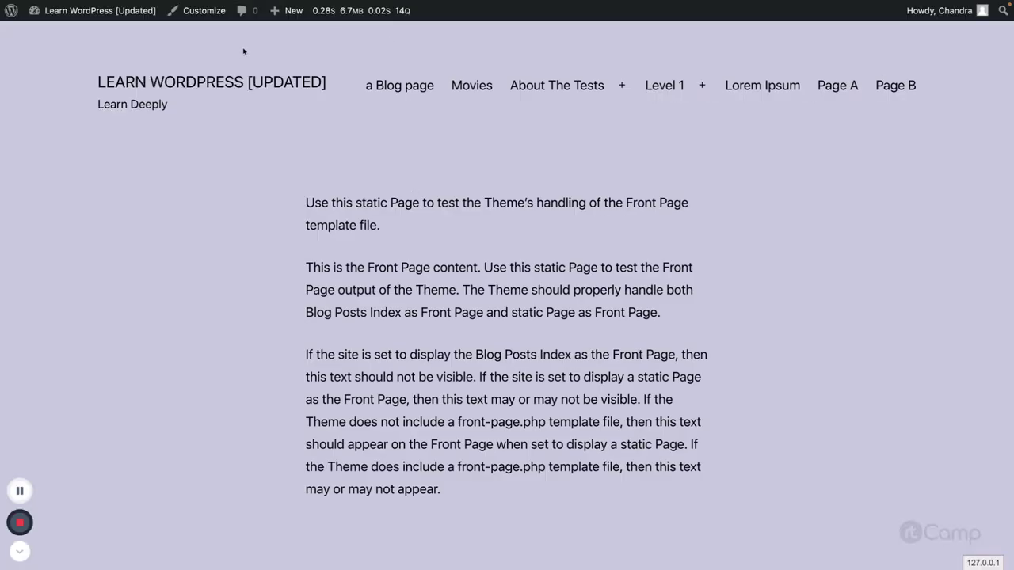
- Review the draft preview's front page from the site title down to the copyright text in the footer
{"action": "double_click", "coordinate": [273, 76]}
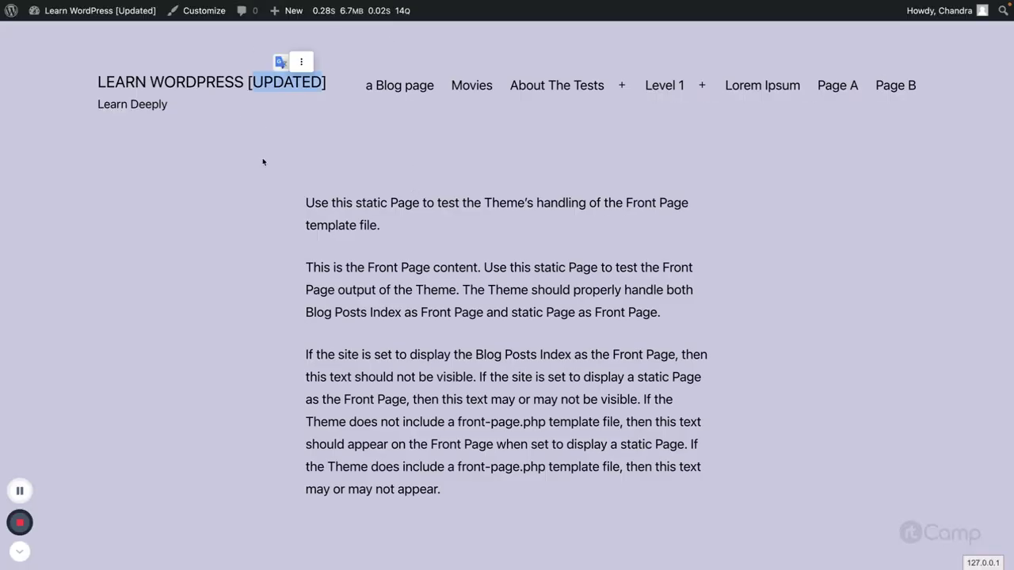
{"action": "scroll", "coordinate": [489, 342], "scroll_direction": "down", "scroll_amount": 15}
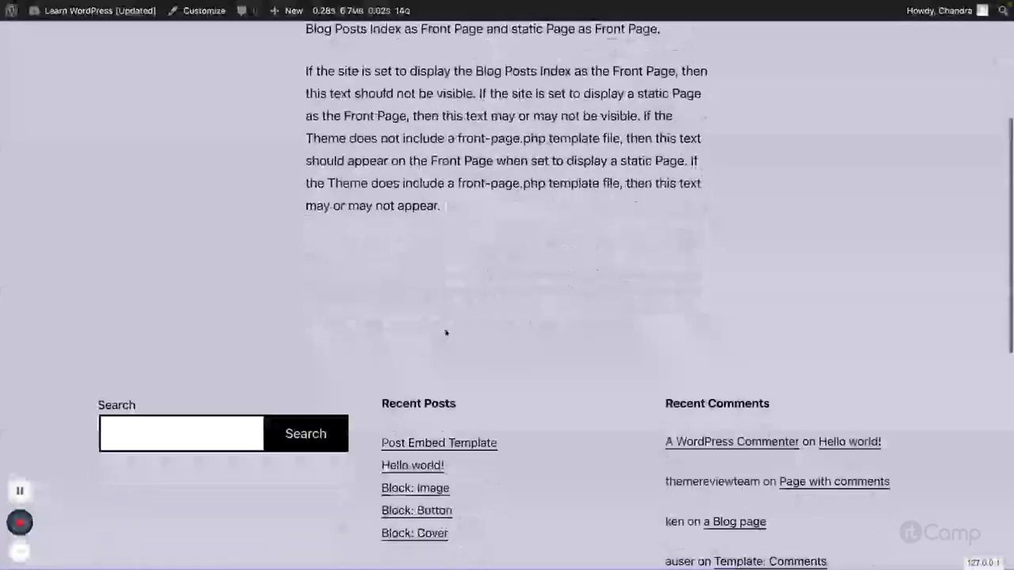
{"action": "scroll", "coordinate": [446, 333], "scroll_direction": "down", "scroll_amount": 1}
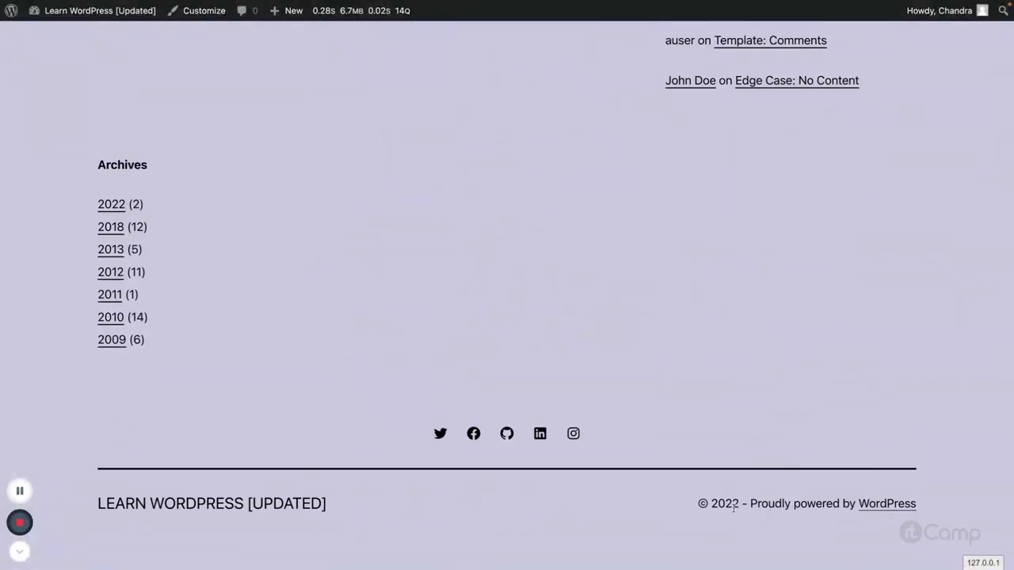
{"action": "scroll", "coordinate": [491, 346], "scroll_direction": "up", "scroll_amount": 16}
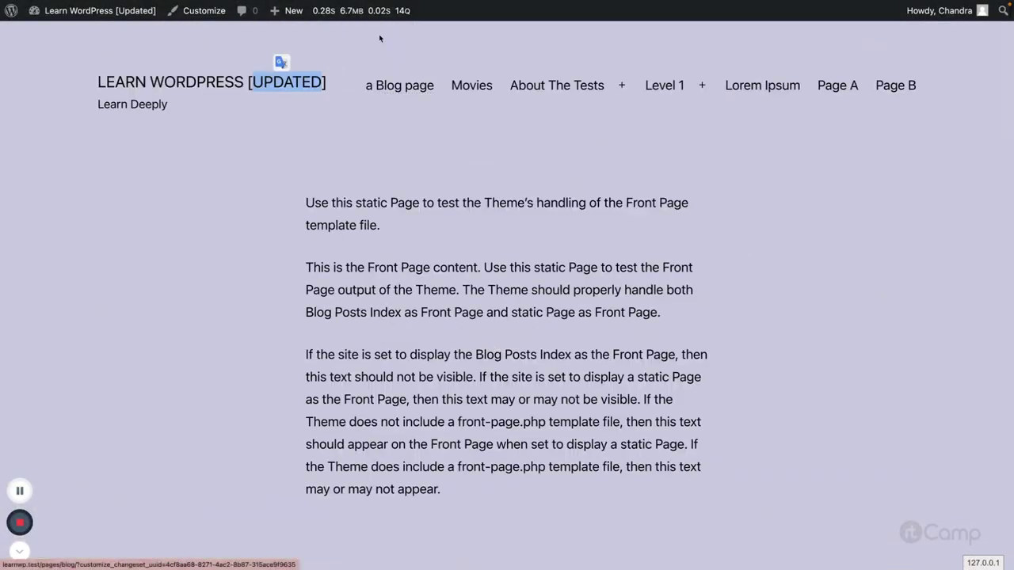
{"action": "mouse_move", "coordinate": [408, 4]}
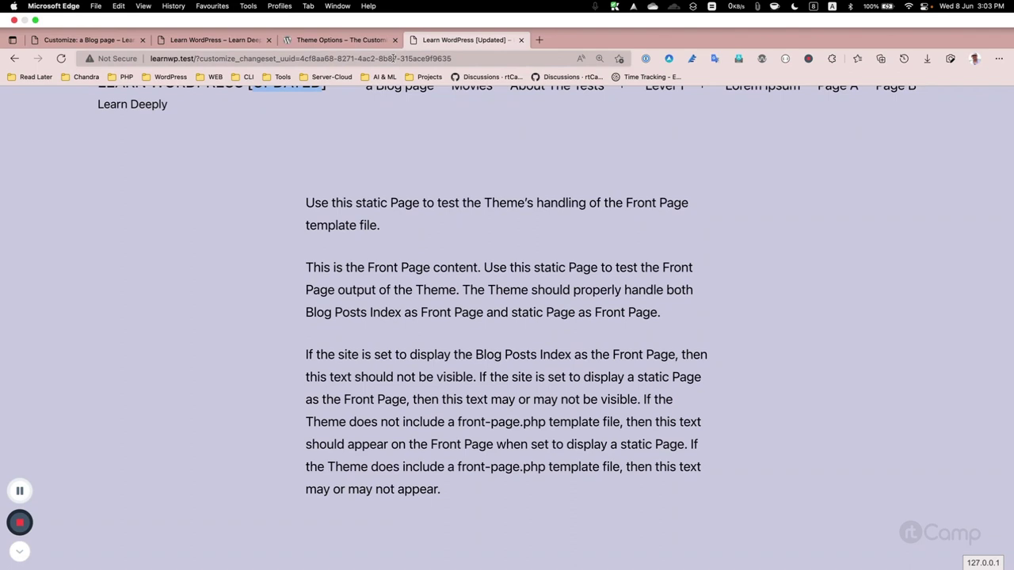
{"action": "key", "text": "ctrl+super+f"}
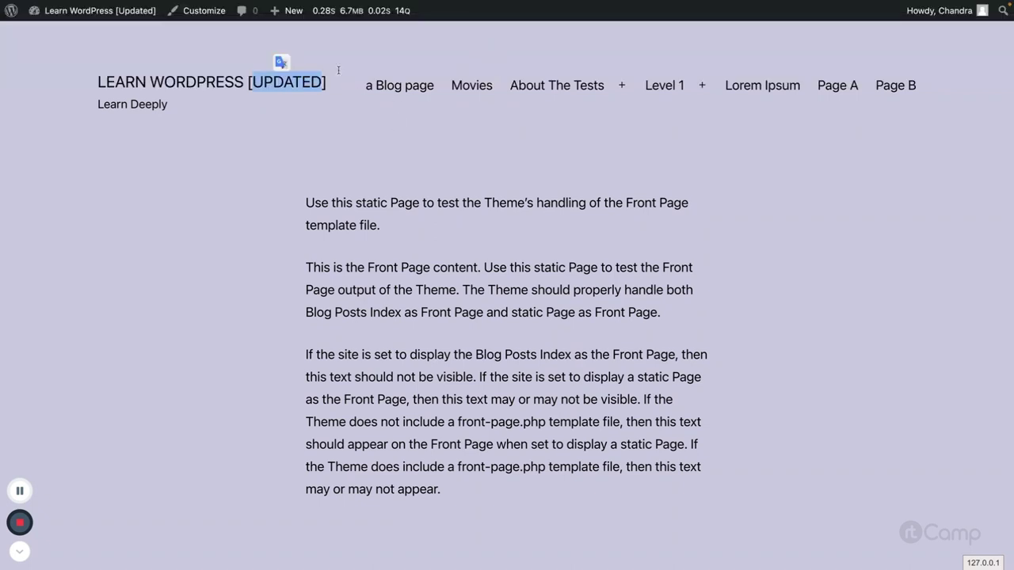
- Switch to the live learnwp.test front page and review it from the header down to the archives list
{"action": "mouse_move", "coordinate": [497, 3]}
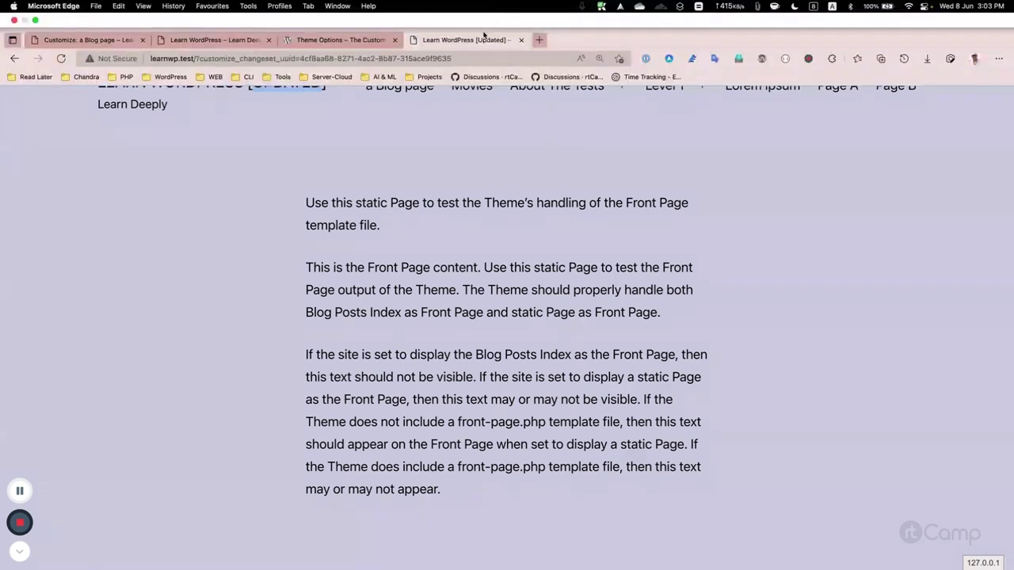
{"action": "left_click", "coordinate": [199, 45]}
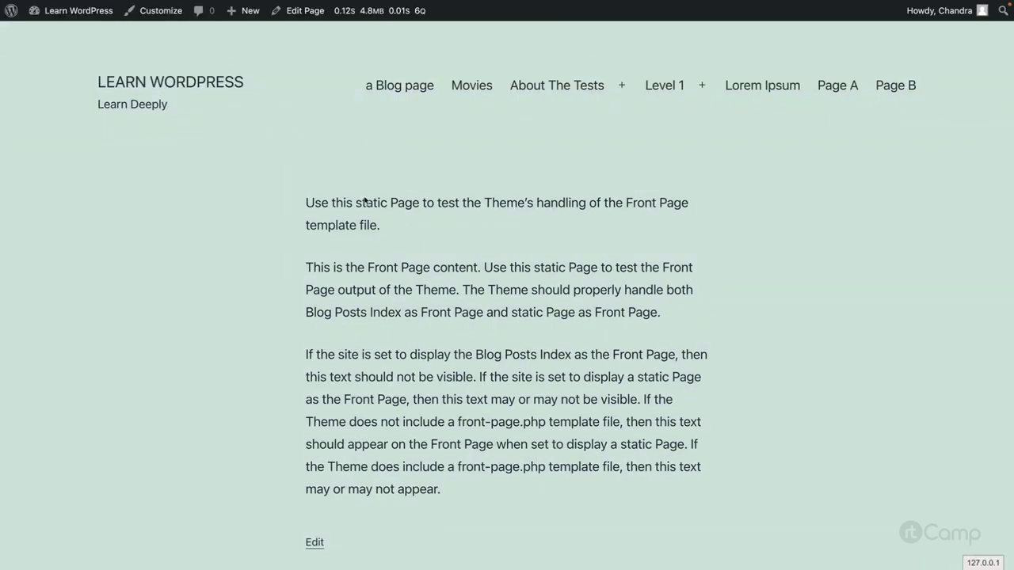
{"action": "scroll", "coordinate": [479, 266], "scroll_direction": "down", "scroll_amount": 5}
{"action": "scroll", "coordinate": [477, 262], "scroll_direction": "down", "scroll_amount": 4}
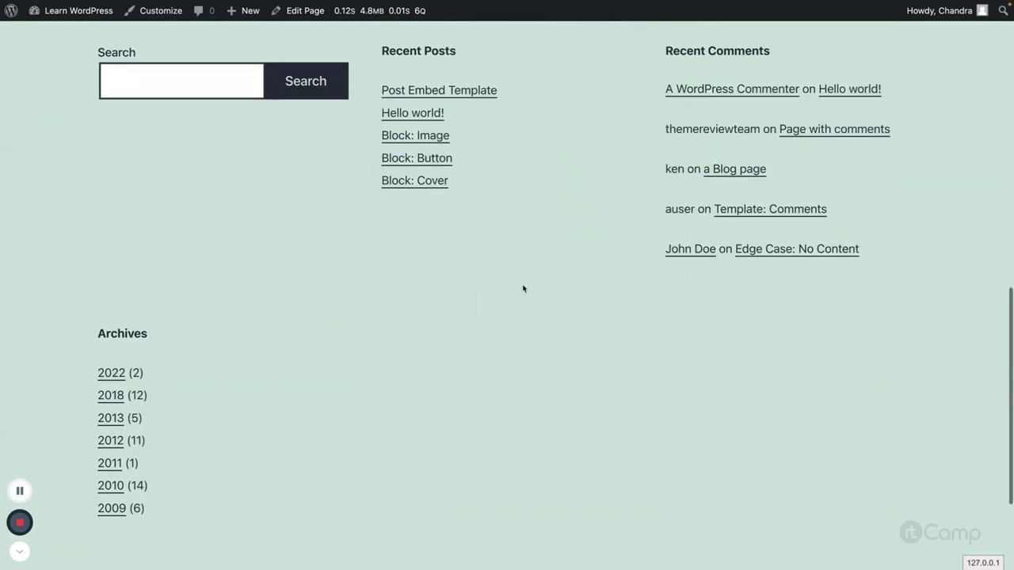
{"action": "scroll", "coordinate": [522, 287], "scroll_direction": "up", "scroll_amount": 10}
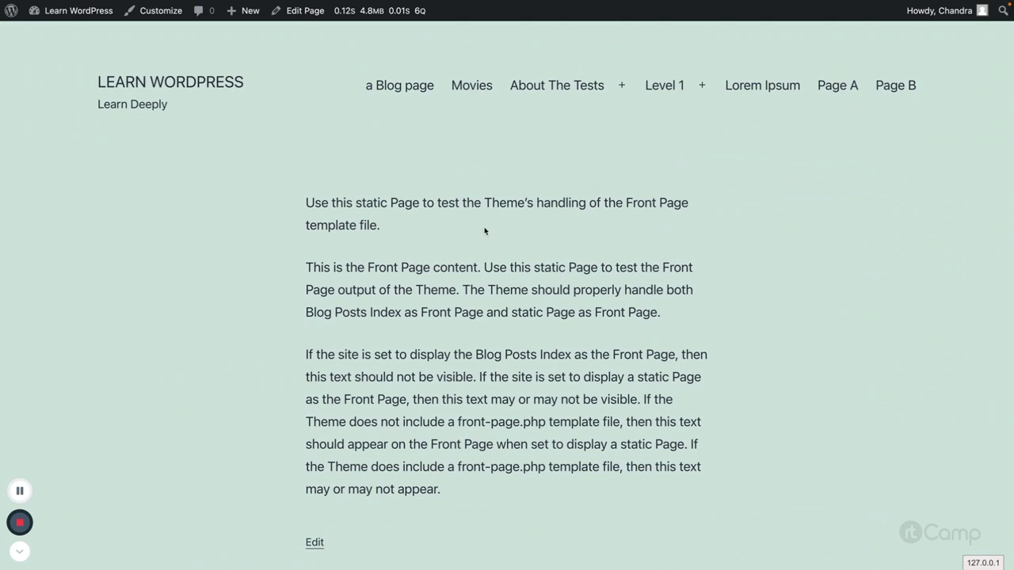
- Return to the draft preview page and copy the customize_changeset_uuid value from its address
{"action": "mouse_move", "coordinate": [443, 4]}
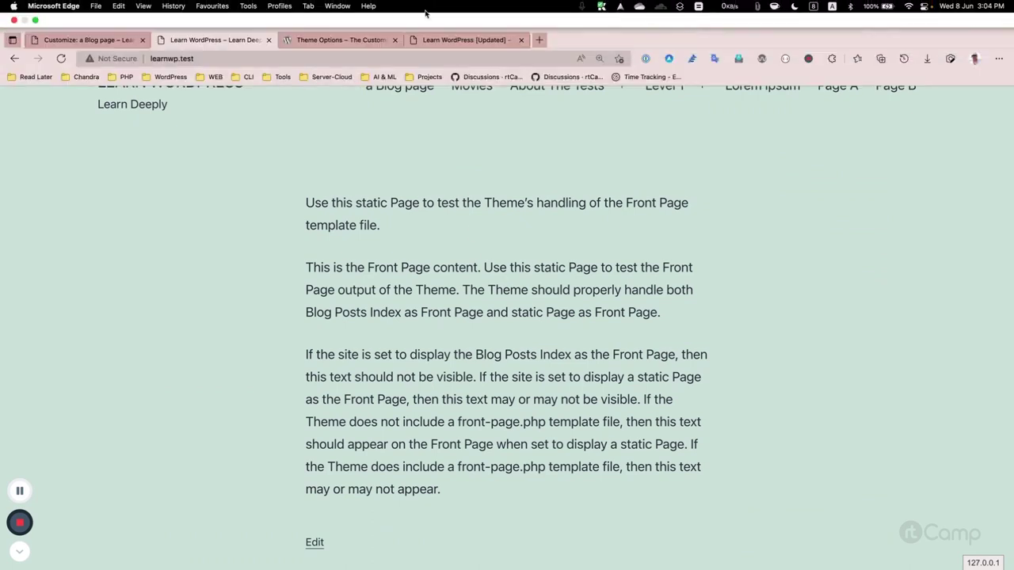
{"action": "left_click", "coordinate": [444, 38]}
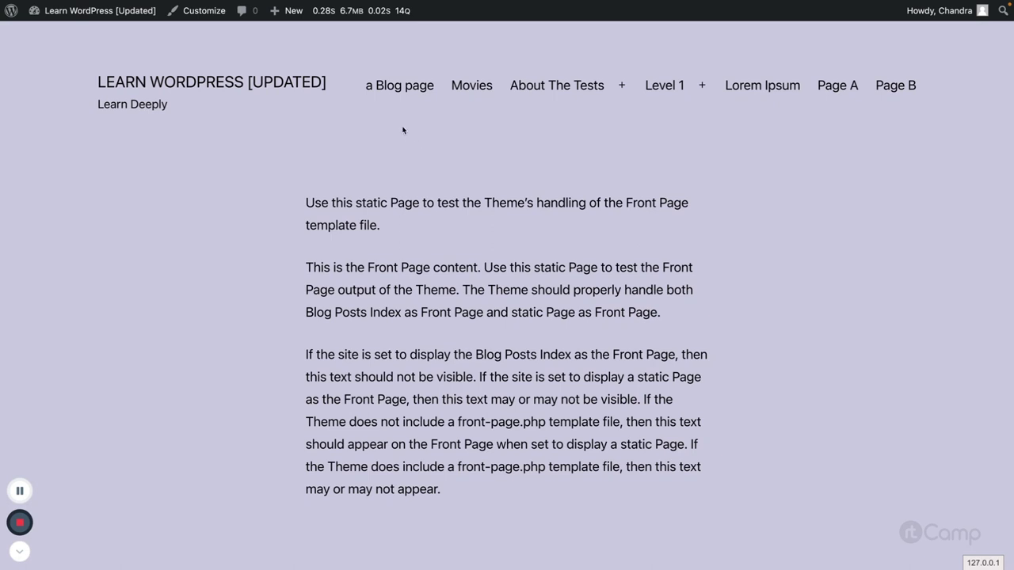
{"action": "mouse_move", "coordinate": [438, 62]}
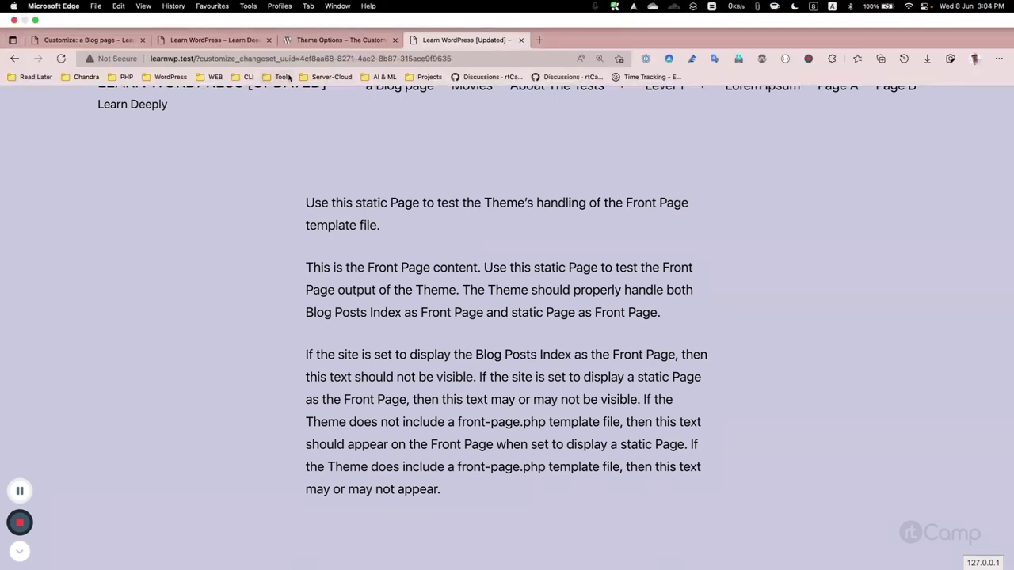
{"action": "left_click_drag", "start_coordinate": [299, 57], "coordinate": [448, 58]}
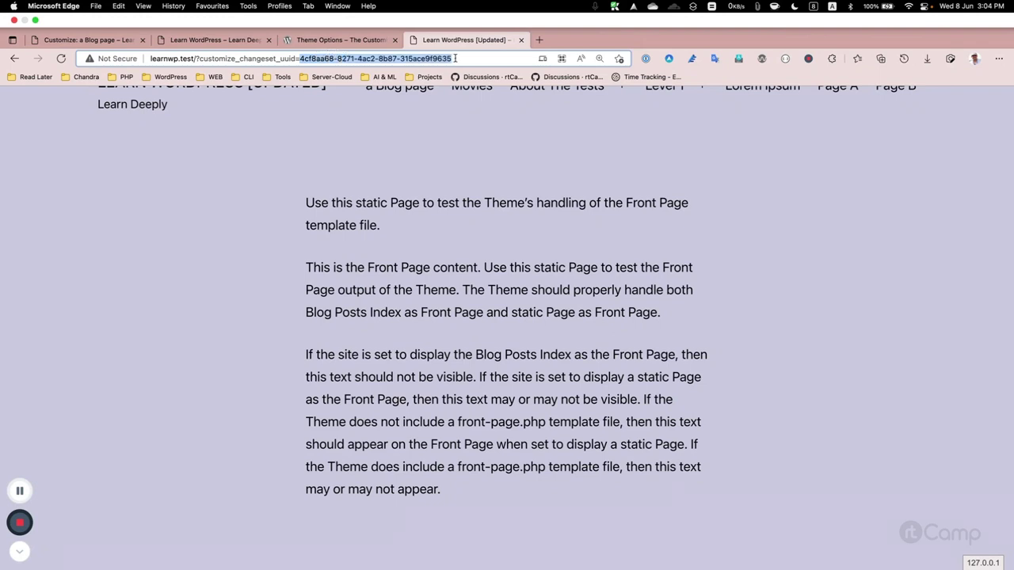
{"action": "key", "text": "ctrl+super+f"}
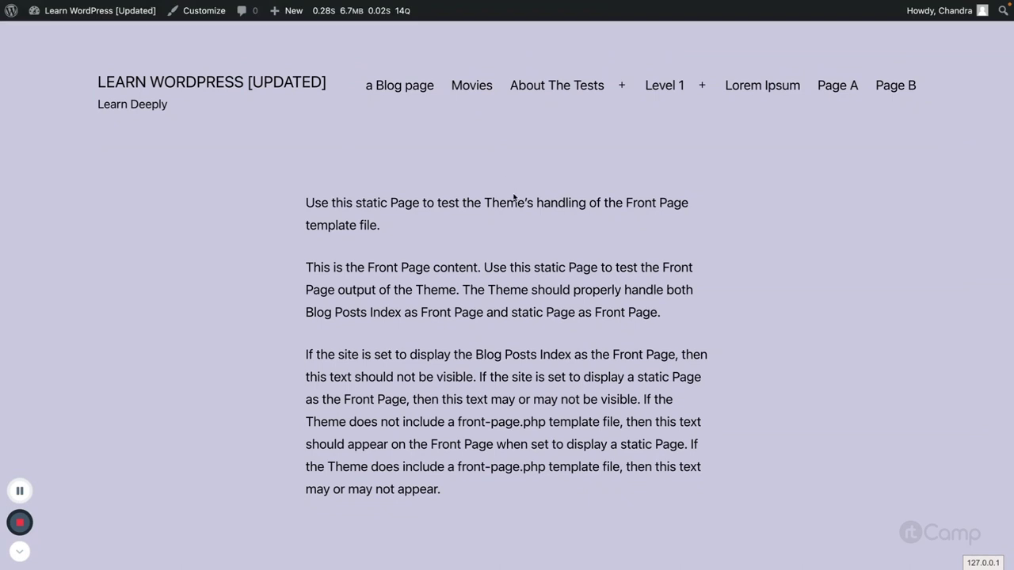
- Switch to the database client and show the contents of the wp_posts table
{"action": "key", "text": "ctrl+Right"}
{"action": "key", "text": "ctrl+Right"}
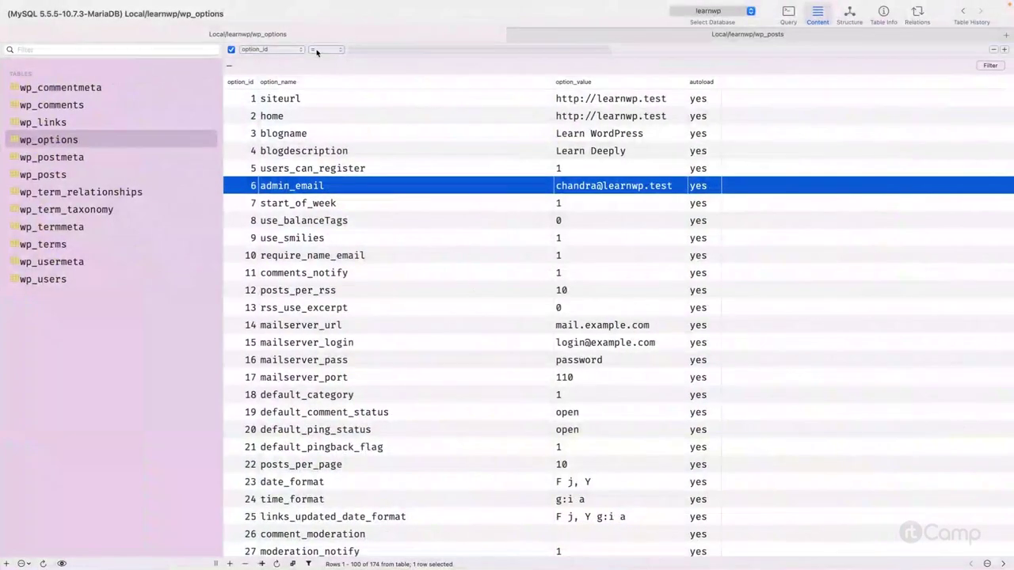
{"action": "left_click", "coordinate": [565, 36]}
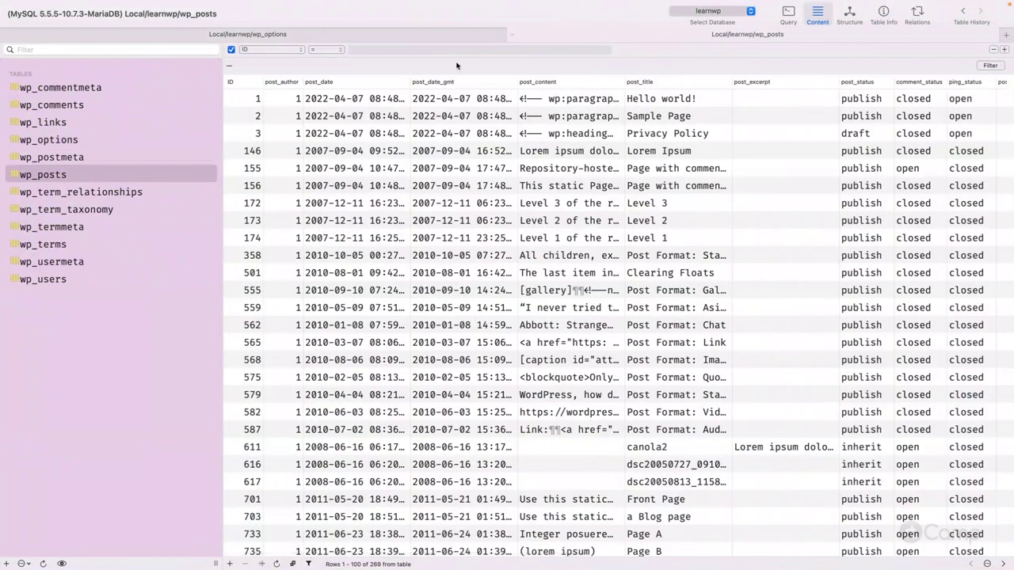
{"action": "left_click", "coordinate": [120, 170]}
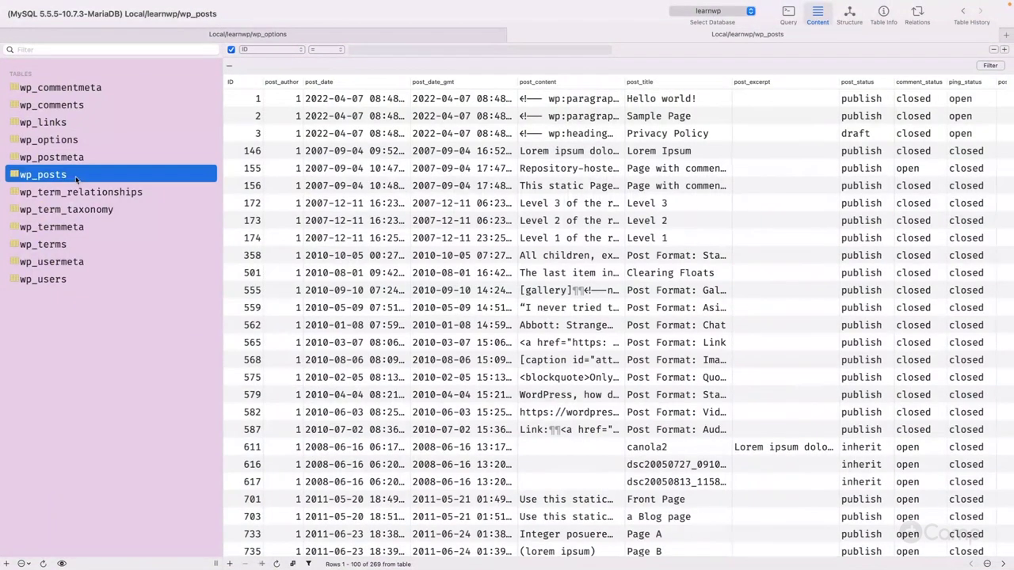
- Filter the wp_posts rows by post_name equal to the changeset UUID from the preview link
{"action": "left_click", "coordinate": [299, 50]}
{"action": "left_click", "coordinate": [266, 167]}
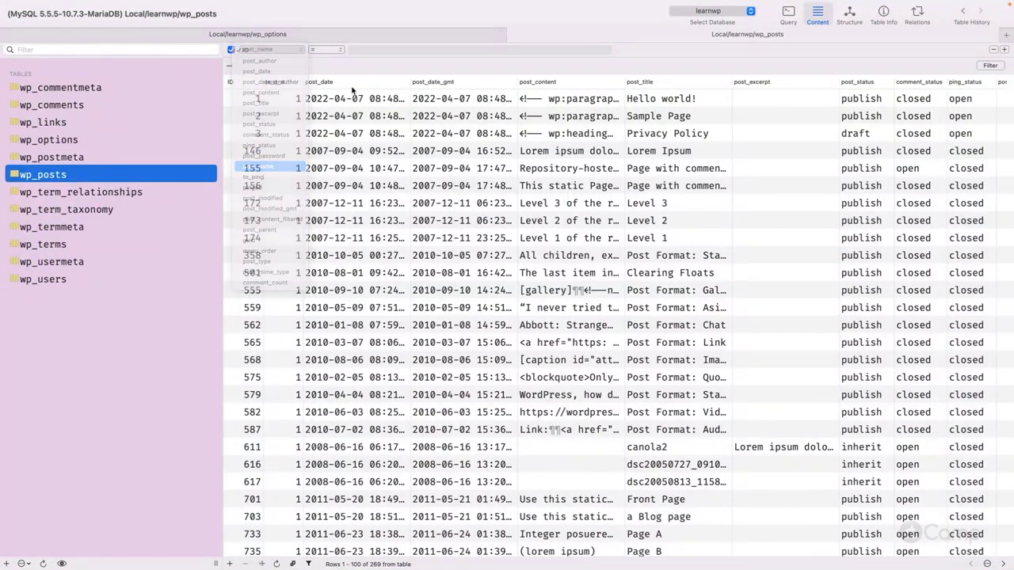
{"action": "type", "text": "4cf8aa68-827f-4ac2-8b87-315ace9f9635"}
{"action": "key", "text": "Return"}
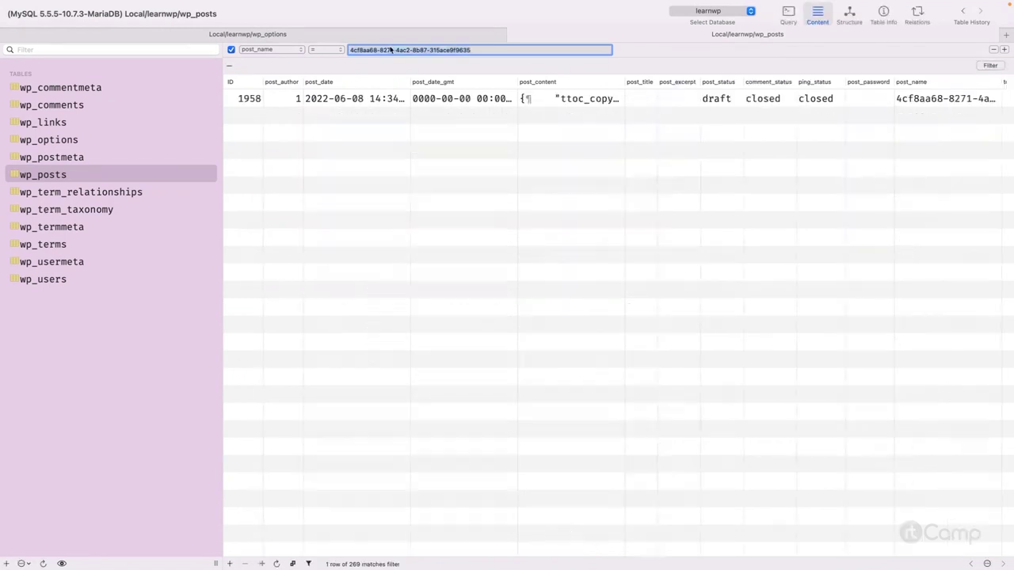
- Examine the matching record's post_status, post_name and post_type columns, and sort by post_type
{"action": "scroll", "coordinate": [565, 108], "scroll_direction": "right", "scroll_amount": 2}
{"action": "scroll", "coordinate": [565, 109], "scroll_direction": "right", "scroll_amount": 10}
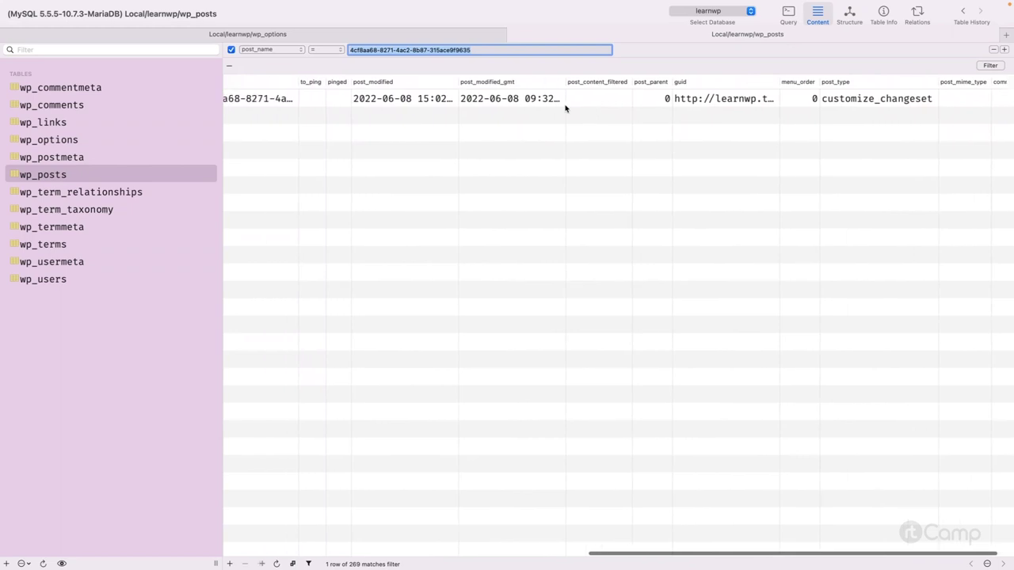
{"action": "scroll", "coordinate": [544, 116], "scroll_direction": "left", "scroll_amount": 5}
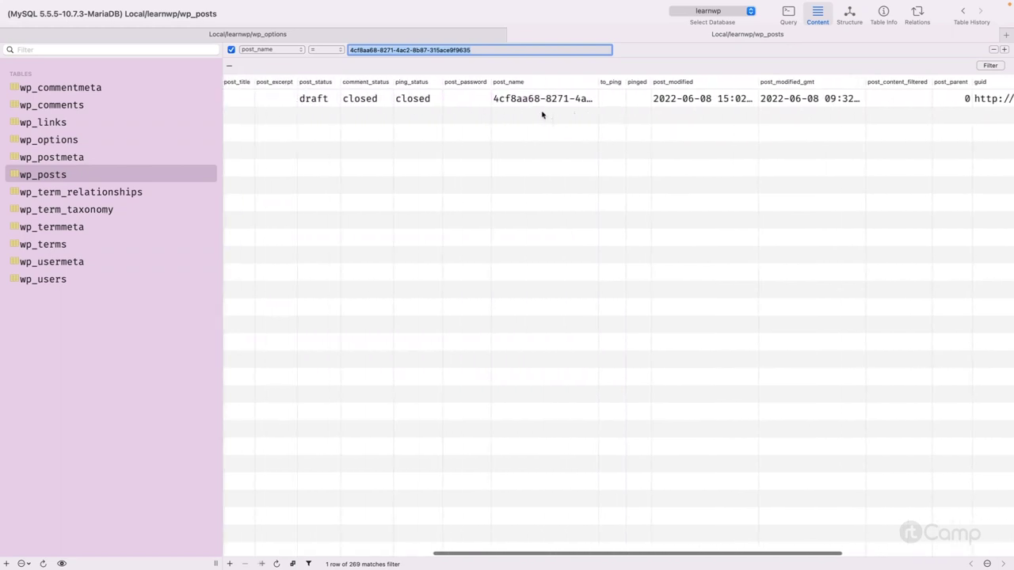
{"action": "scroll", "coordinate": [565, 97], "scroll_direction": "right", "scroll_amount": 10}
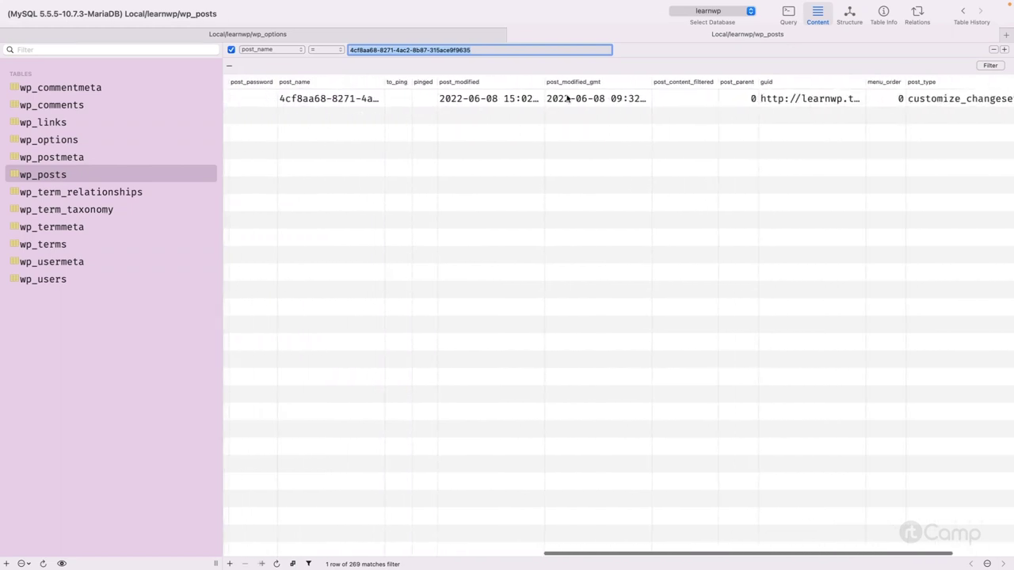
{"action": "left_click", "coordinate": [810, 82]}
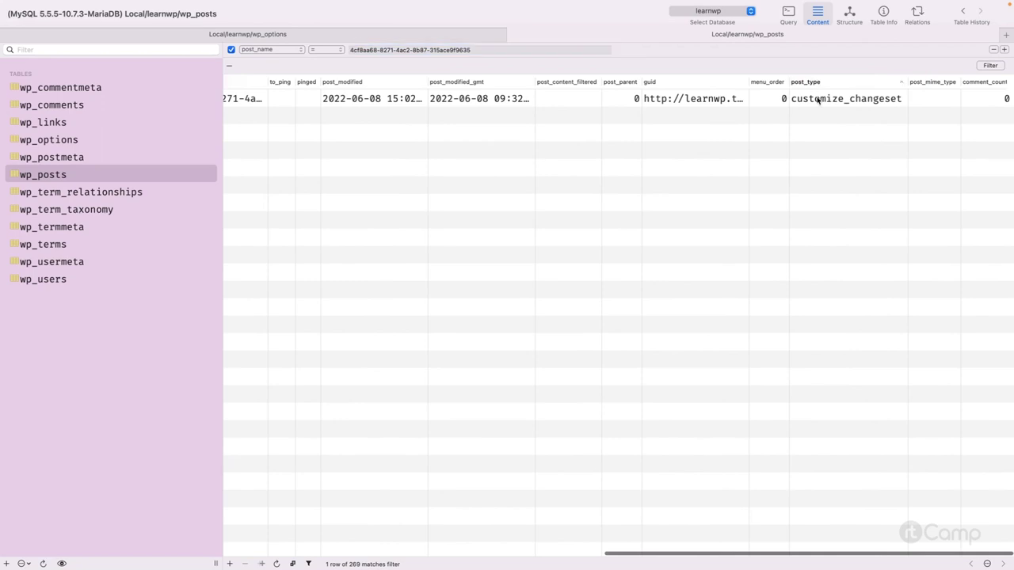
- Open the changeset record's post_content and examine its ttoc_copyright_text and blogname entries, including the [Updated] site title
{"action": "left_click", "coordinate": [818, 99]}
{"action": "scroll", "coordinate": [658, 150], "scroll_direction": "left", "scroll_amount": 3}
{"action": "scroll", "coordinate": [658, 149], "scroll_direction": "left", "scroll_amount": 15}
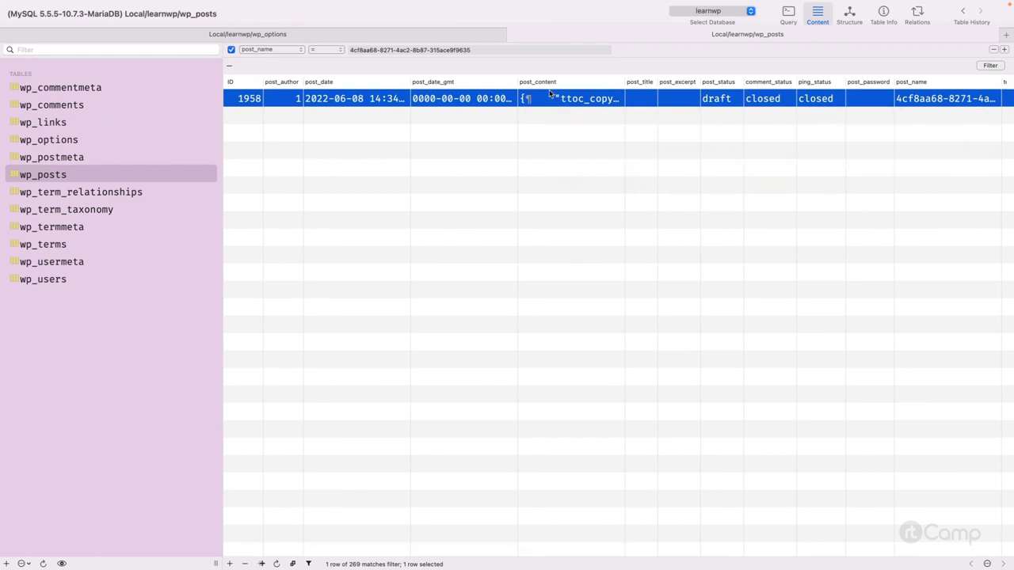
{"action": "double_click", "coordinate": [549, 99]}
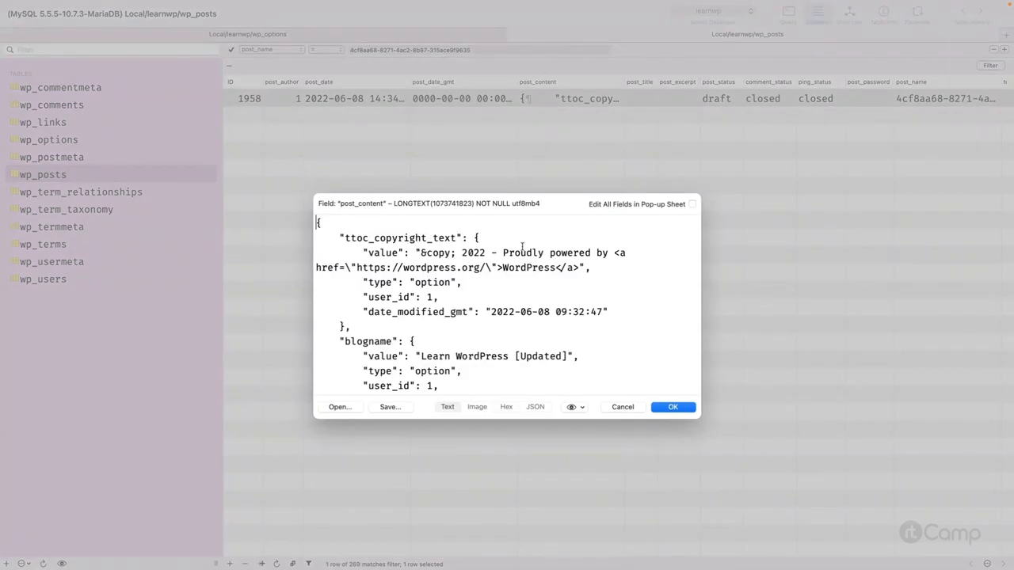
{"action": "double_click", "coordinate": [404, 238]}
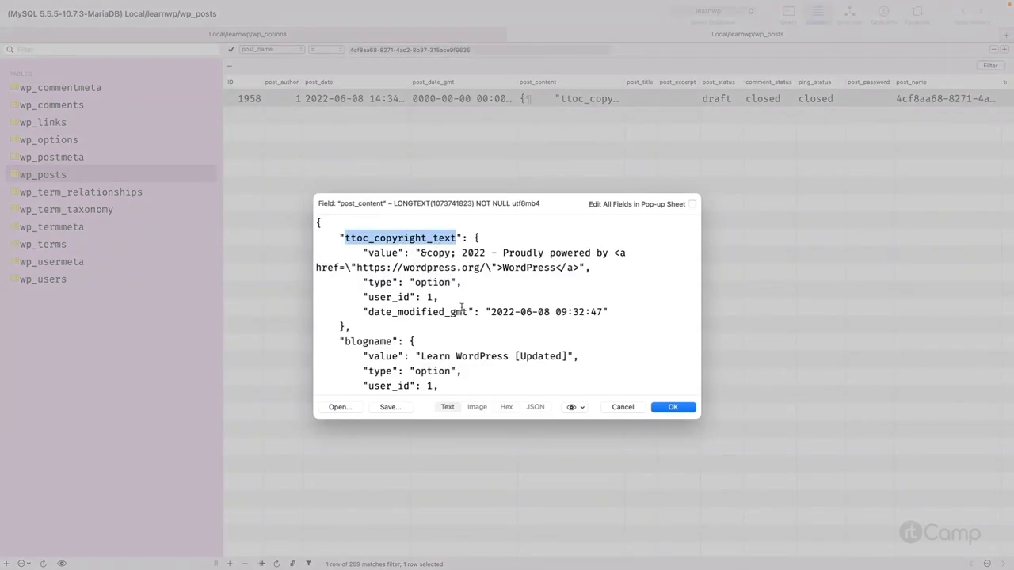
{"action": "double_click", "coordinate": [358, 352]}
{"action": "double_click", "coordinate": [363, 341]}
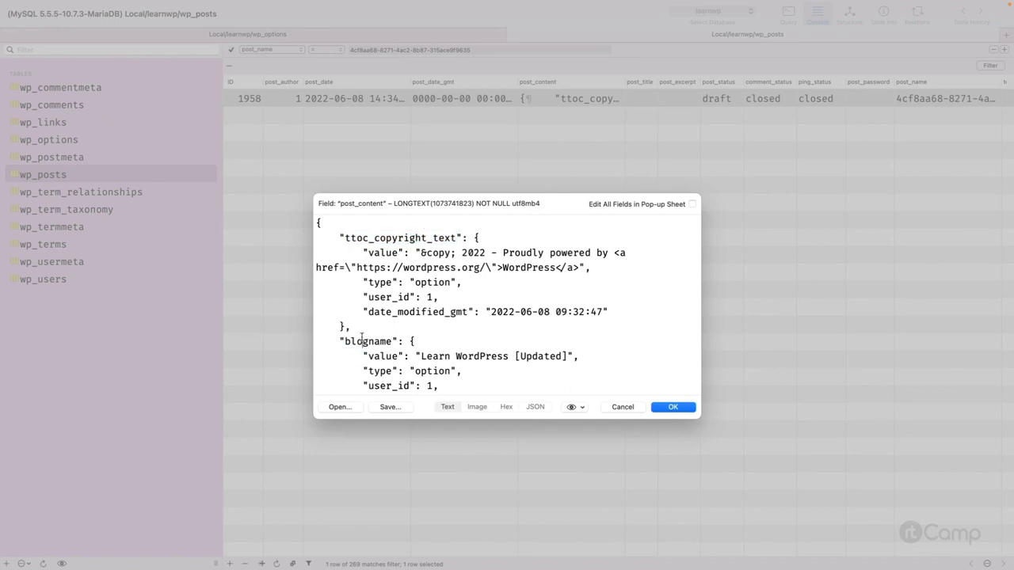
{"action": "scroll", "coordinate": [434, 341], "scroll_direction": "down", "scroll_amount": 4}
{"action": "left_click_drag", "start_coordinate": [515, 290], "coordinate": [567, 292]}
{"action": "scroll", "coordinate": [442, 295], "scroll_direction": "down", "scroll_amount": 4}
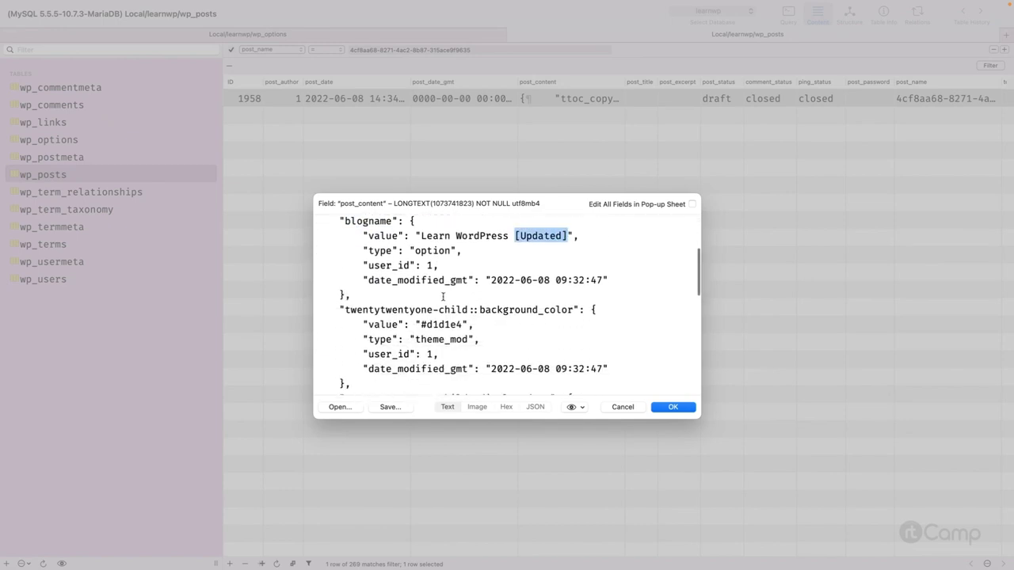
- Examine the twentytwentyone-child::background_color entry in the changeset JSON, noting its theme prefix and type
{"action": "double_click", "coordinate": [450, 308]}
{"action": "double_click", "coordinate": [523, 309]}
{"action": "scroll", "coordinate": [449, 338], "scroll_direction": "down", "scroll_amount": 1}
{"action": "double_click", "coordinate": [412, 304]}
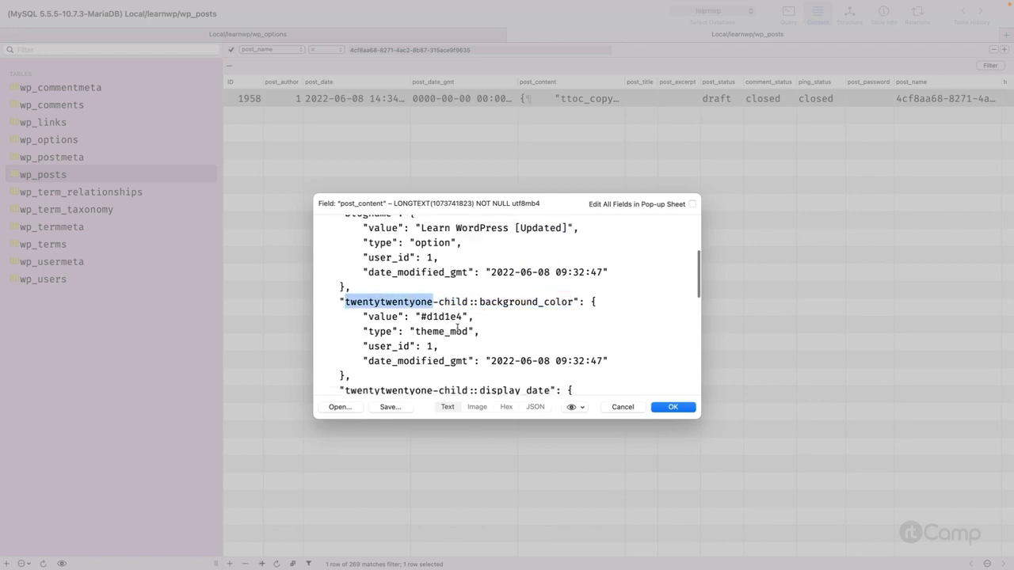
{"action": "scroll", "coordinate": [451, 324], "scroll_direction": "down", "scroll_amount": 1}
{"action": "double_click", "coordinate": [431, 308]}
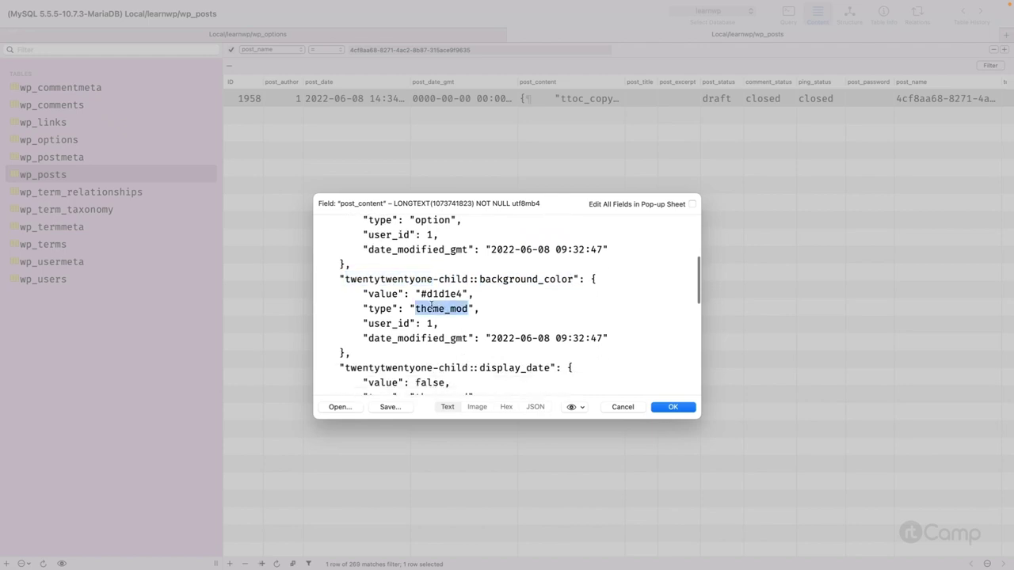
{"action": "left_click", "coordinate": [364, 309]}
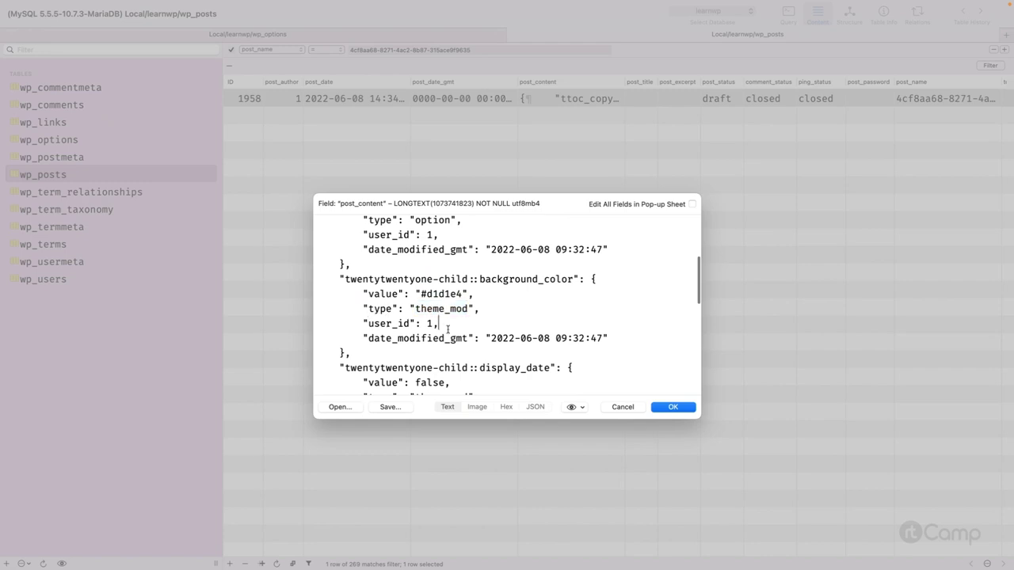
{"action": "left_click", "coordinate": [438, 323]}
- Compare the type values of the copyright text and blogname entries with that of the background_color entry
{"action": "scroll", "coordinate": [448, 330], "scroll_direction": "up", "scroll_amount": 1}
{"action": "double_click", "coordinate": [436, 338]}
{"action": "left_click", "coordinate": [433, 249]}
{"action": "double_click", "coordinate": [434, 248]}
{"action": "scroll", "coordinate": [434, 262], "scroll_direction": "up", "scroll_amount": 4}
{"action": "double_click", "coordinate": [432, 273]}
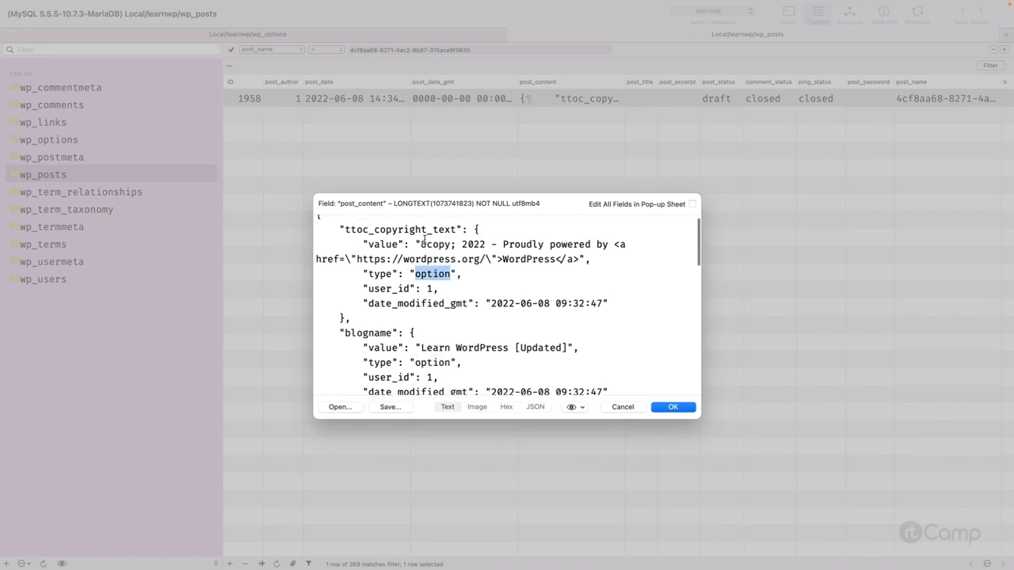
{"action": "left_click", "coordinate": [428, 274]}
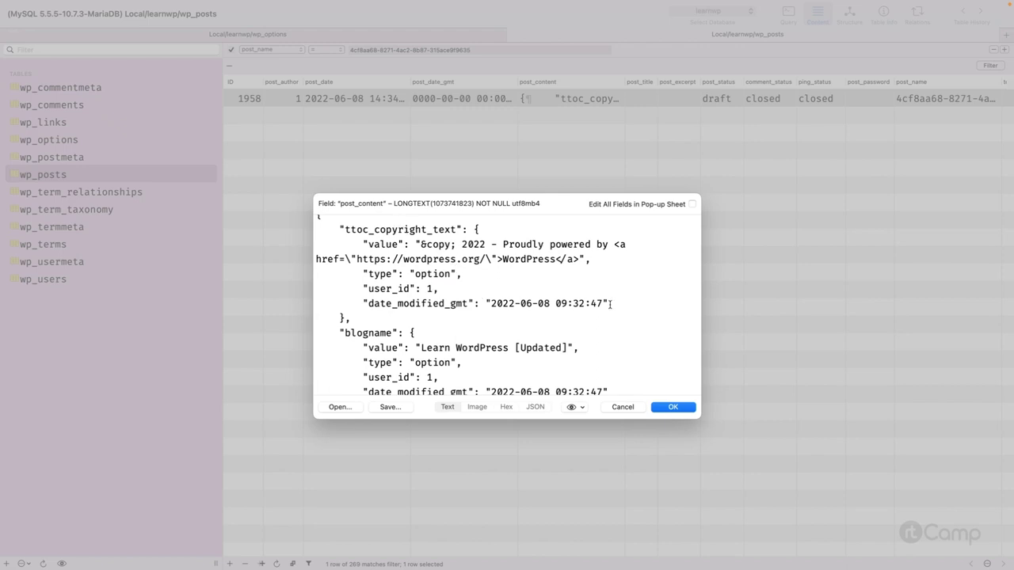
{"action": "double_click", "coordinate": [435, 274]}
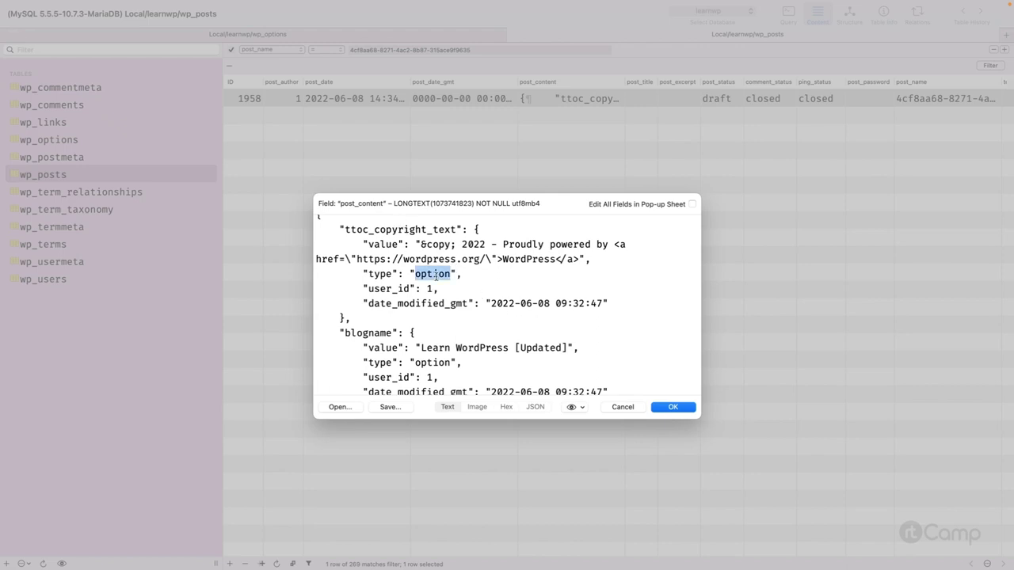
{"action": "scroll", "coordinate": [499, 285], "scroll_direction": "down", "scroll_amount": 5}
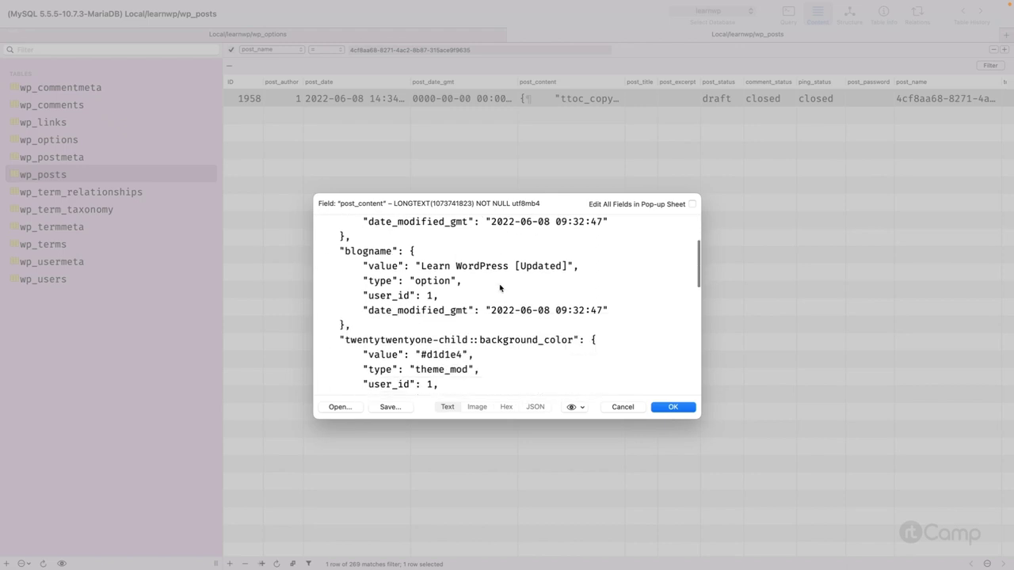
{"action": "double_click", "coordinate": [449, 370]}
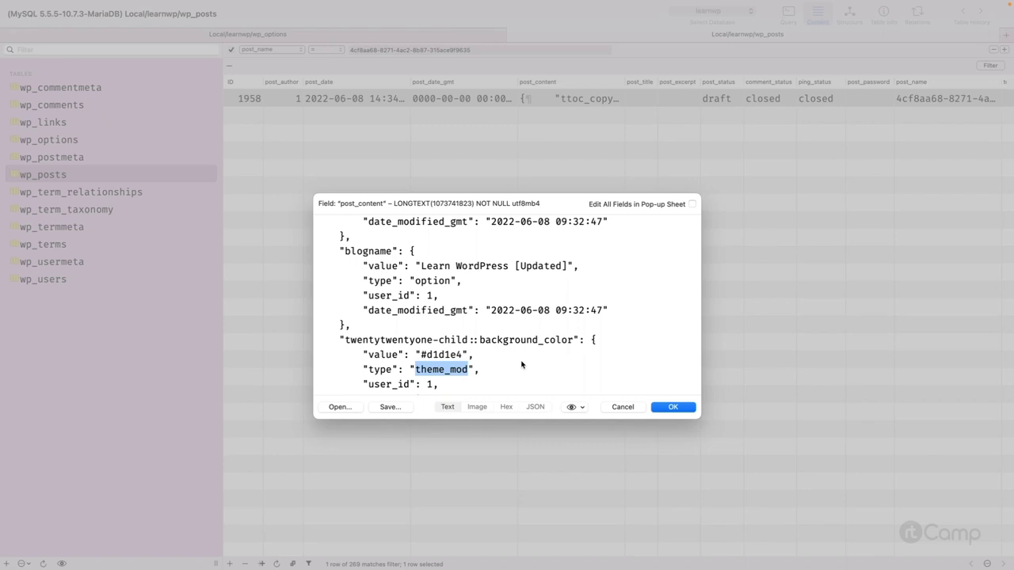
- Read the remaining changeset entries from display_date through nav_menu_locations[primary], and close the post_content field without changes
{"action": "scroll", "coordinate": [521, 364], "scroll_direction": "down", "scroll_amount": 5}
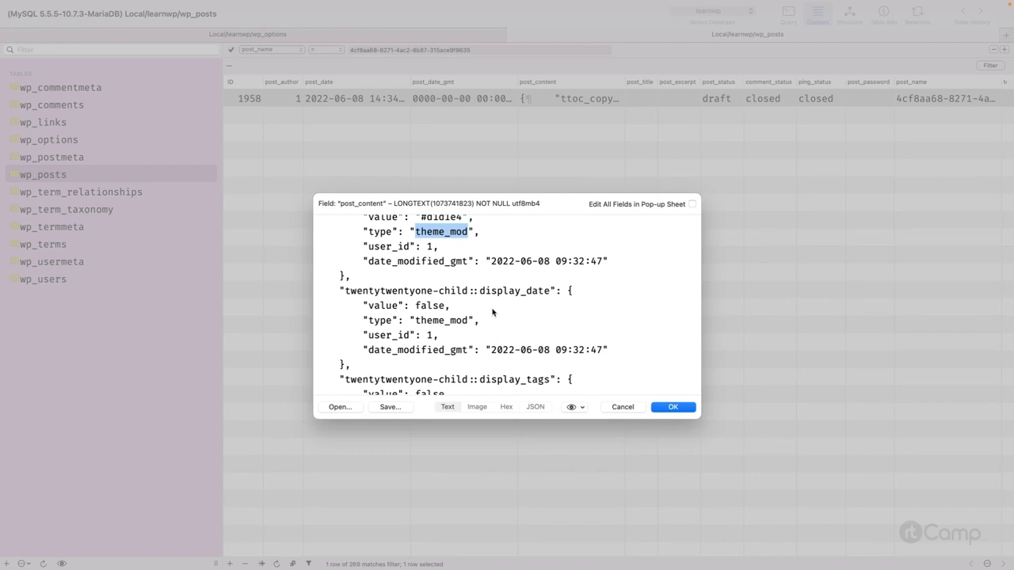
{"action": "scroll", "coordinate": [491, 313], "scroll_direction": "down", "scroll_amount": 5}
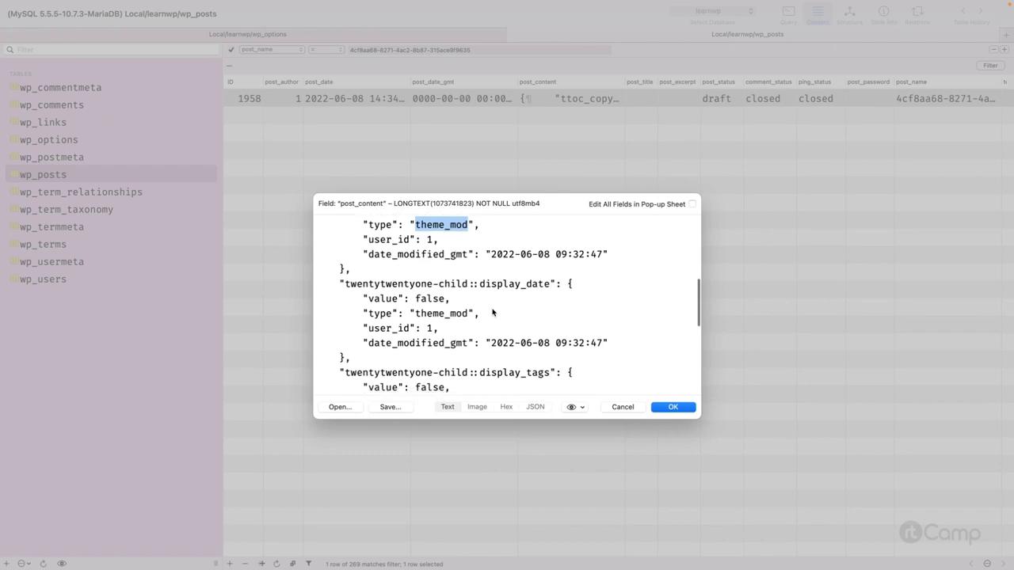
{"action": "left_click", "coordinate": [499, 305]}
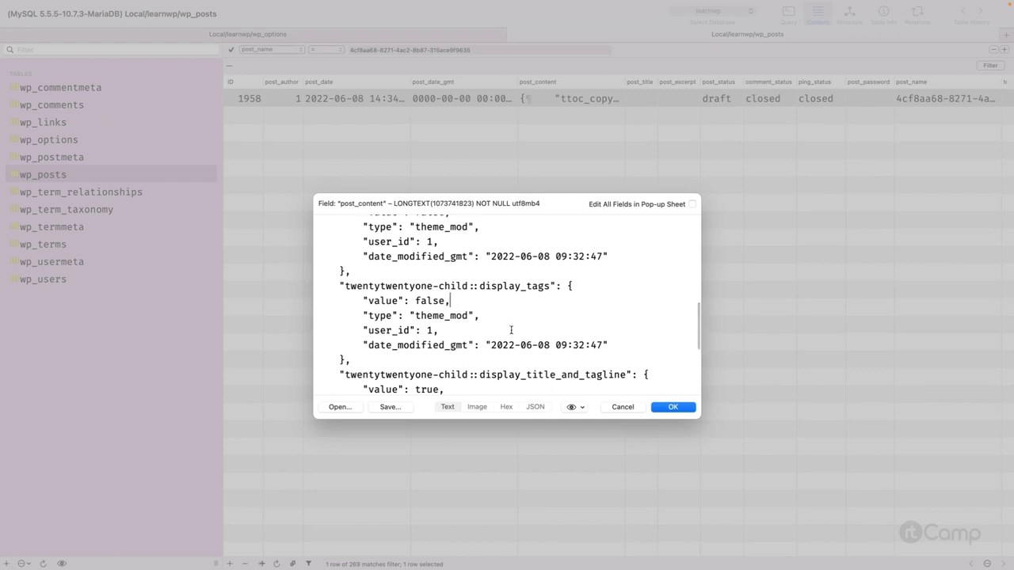
{"action": "scroll", "coordinate": [514, 340], "scroll_direction": "down", "scroll_amount": 4}
{"action": "scroll", "coordinate": [519, 354], "scroll_direction": "down", "scroll_amount": 6}
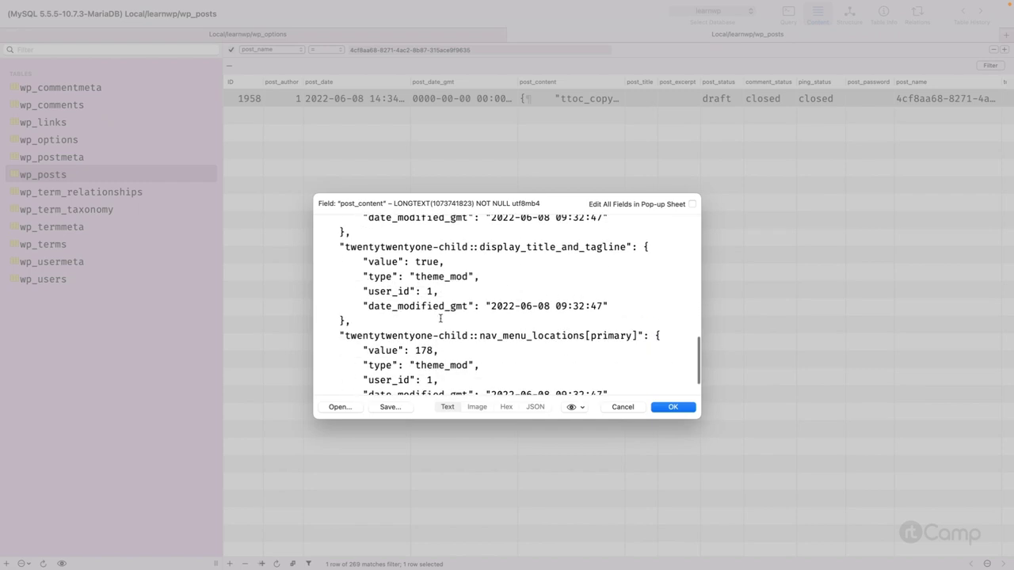
{"action": "scroll", "coordinate": [475, 301], "scroll_direction": "up", "scroll_amount": 15}
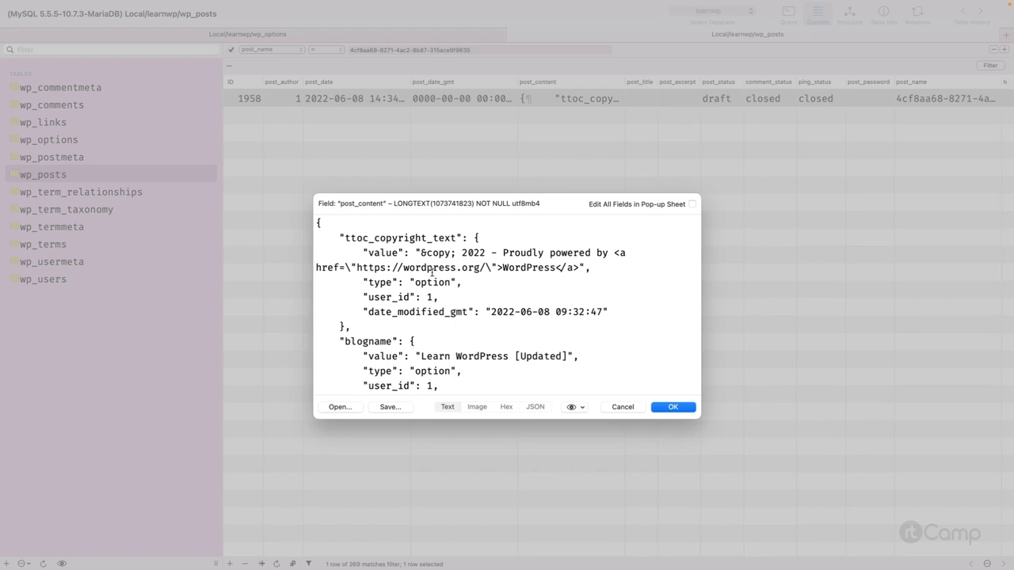
{"action": "key", "text": "Escape"}
{"action": "left_click", "coordinate": [505, 303]}
- Switch to the browser, view the live site's front page, and return to the Customizer
{"action": "key", "text": "ctrl+Left"}
{"action": "key", "text": "ctrl+Left"}
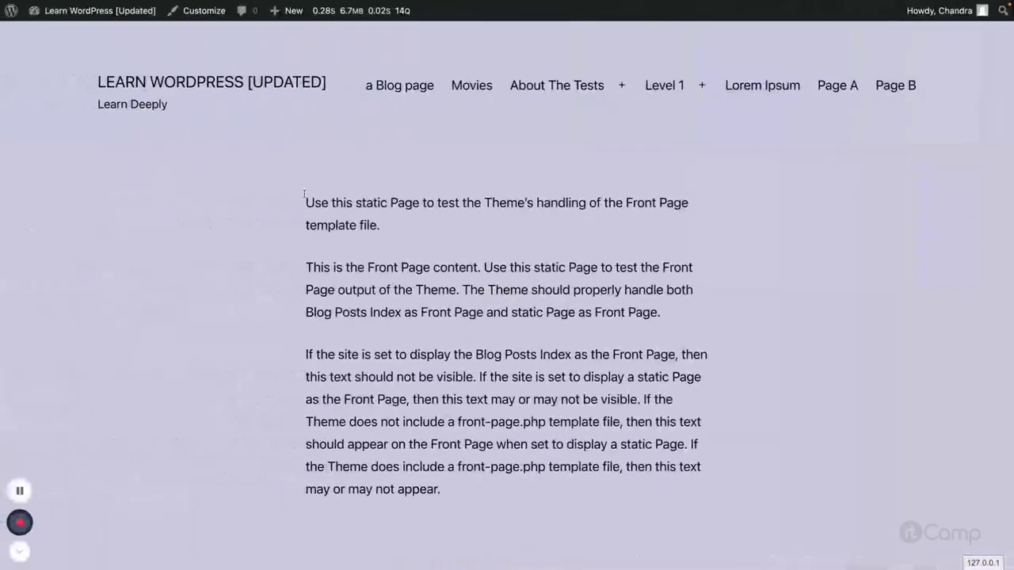
{"action": "key", "text": "super+r"}
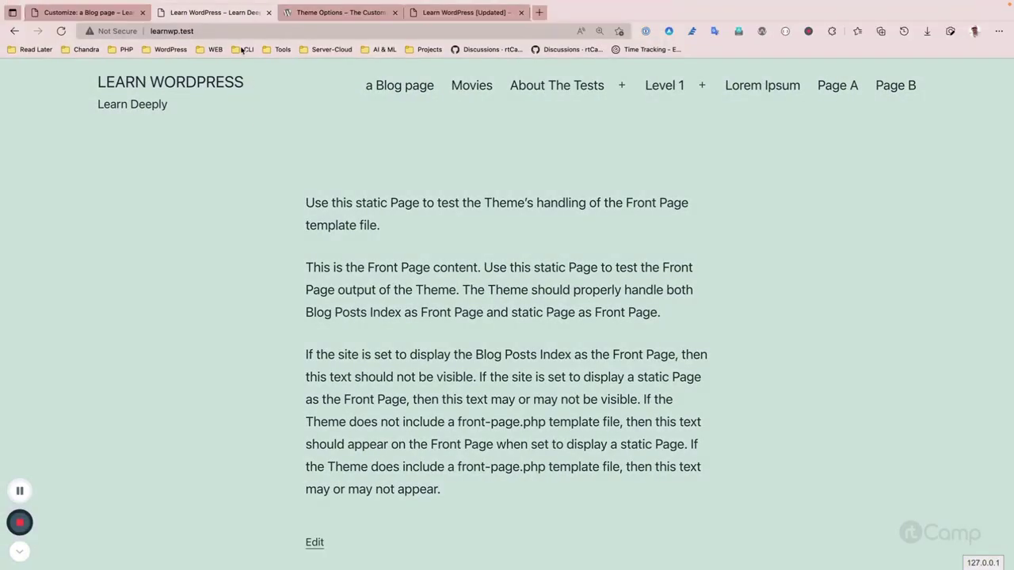
{"action": "left_click", "coordinate": [140, 10]}
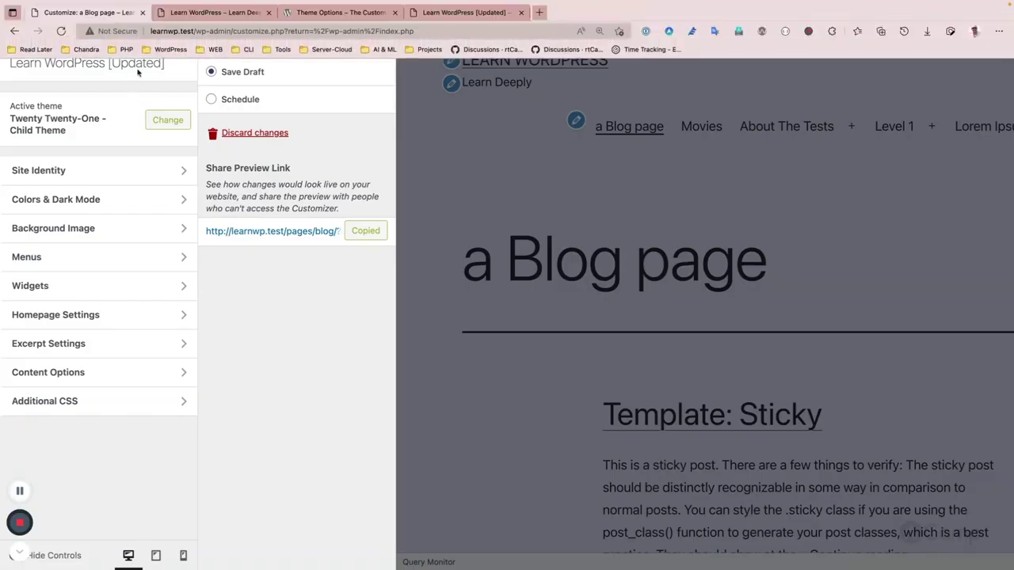
- Schedule the customization changes with the publish month set to 7-Jul, and copy the share preview link
{"action": "left_click", "coordinate": [240, 99]}
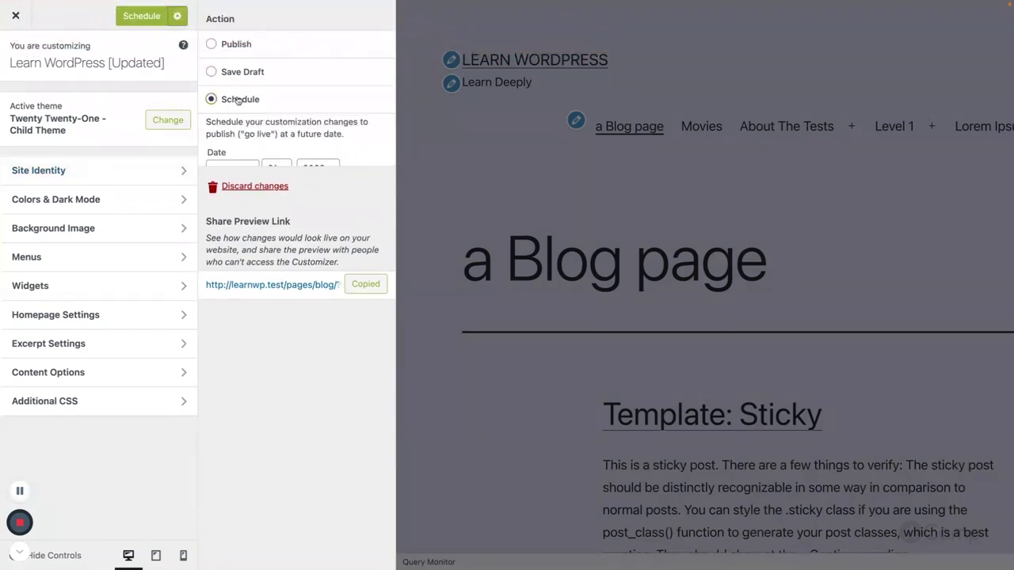
{"action": "left_click", "coordinate": [248, 176]}
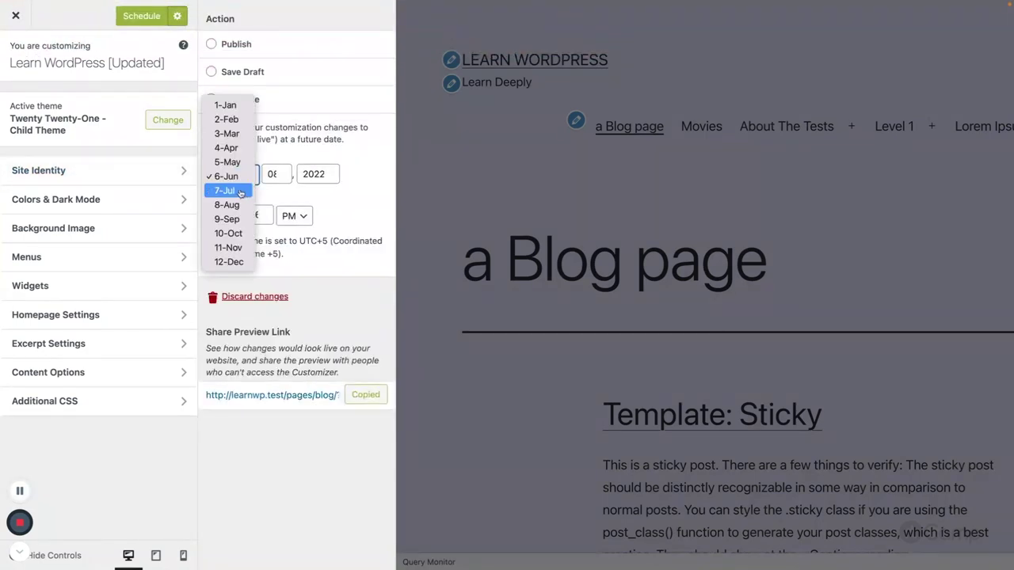
{"action": "left_click", "coordinate": [227, 190]}
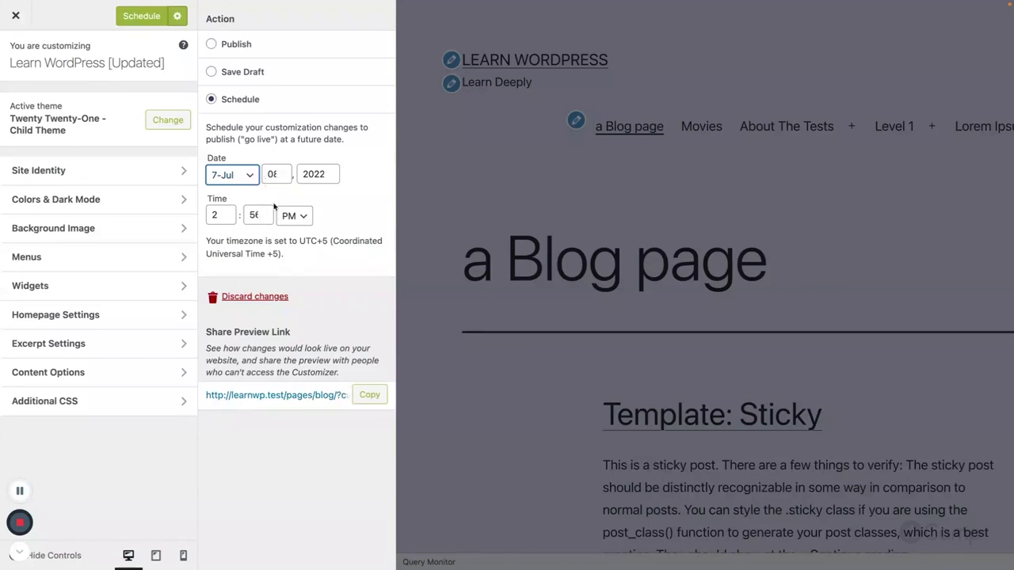
{"action": "left_click", "coordinate": [140, 17]}
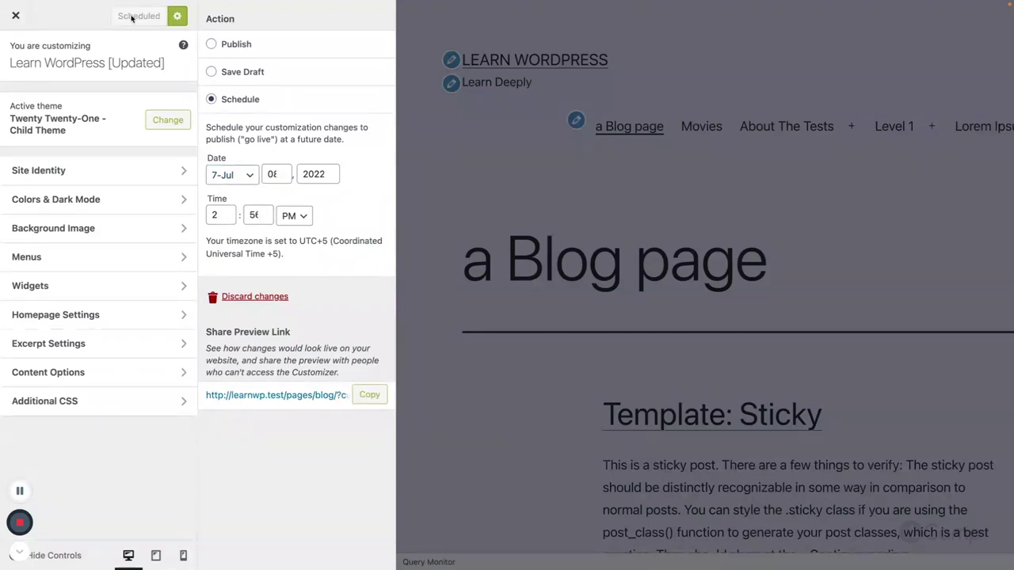
{"action": "left_click", "coordinate": [369, 394]}
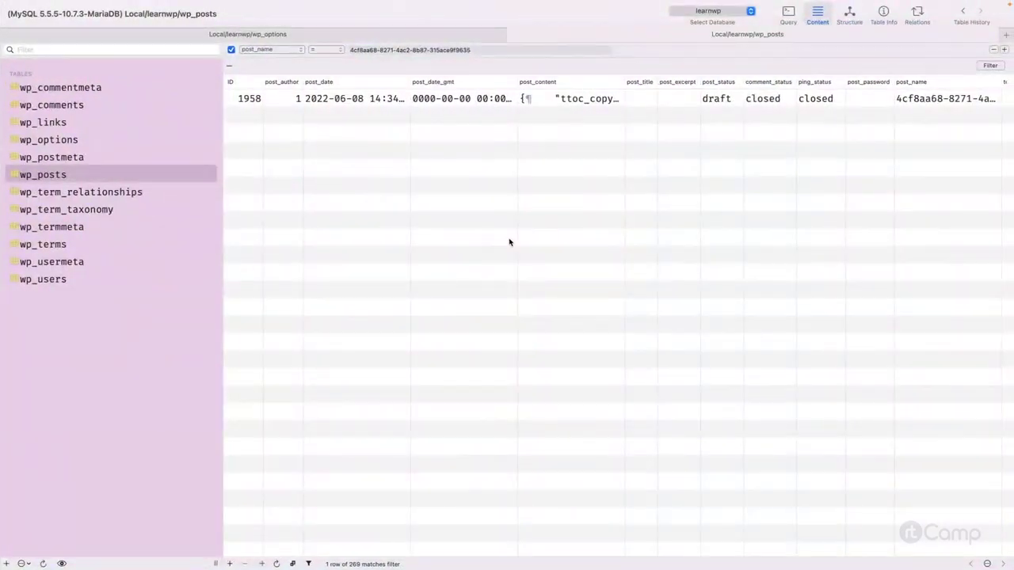
- Switch to the database client, reapply the post_name filter to refresh the changeset record, sort by post_status and select the row
{"action": "left_click", "coordinate": [425, 50]}
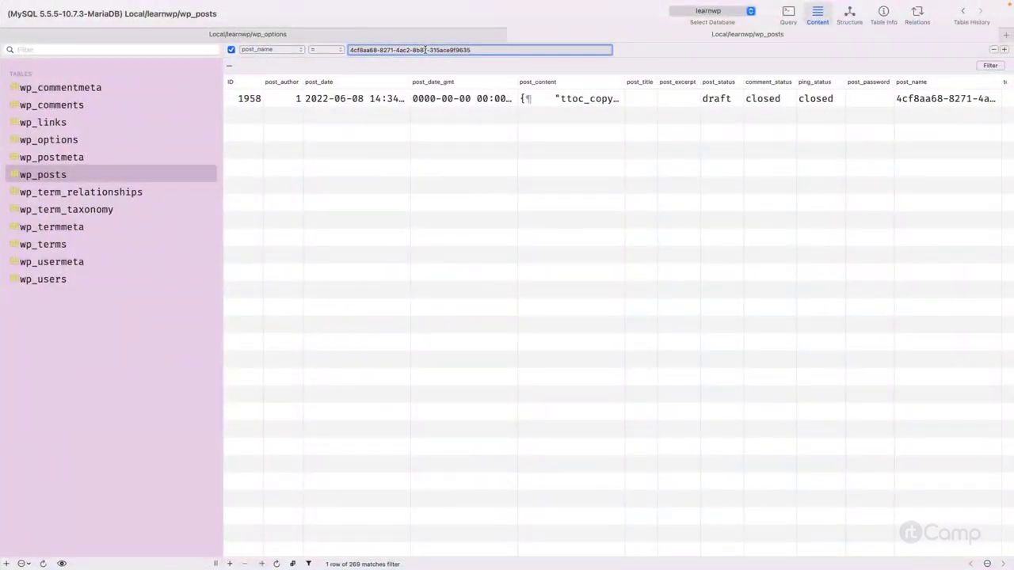
{"action": "key", "text": "Return"}
{"action": "scroll", "coordinate": [634, 145], "scroll_direction": "right", "scroll_amount": 5}
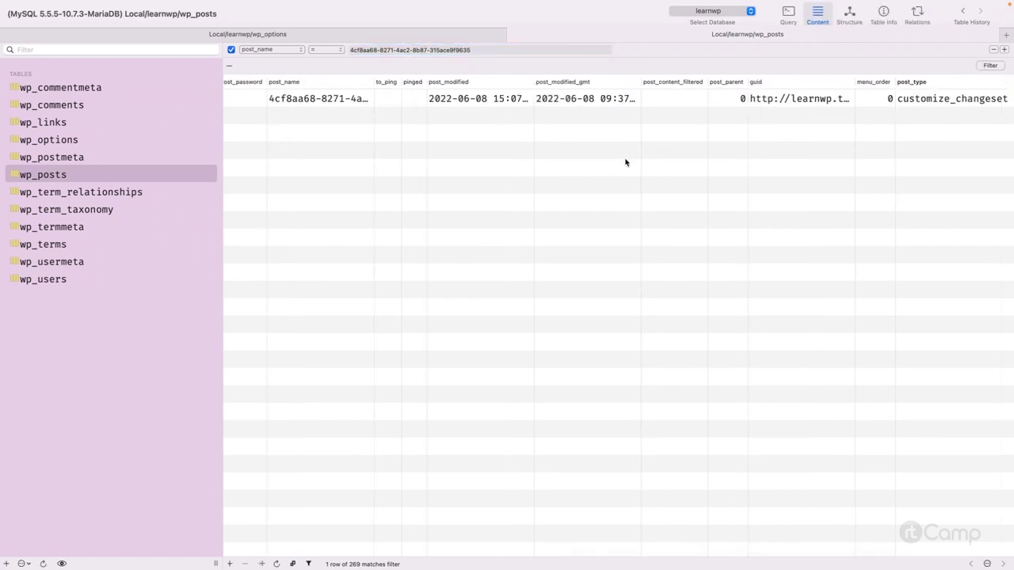
{"action": "scroll", "coordinate": [624, 162], "scroll_direction": "left", "scroll_amount": 4}
{"action": "left_click", "coordinate": [499, 84]}
{"action": "left_click", "coordinate": [502, 99]}
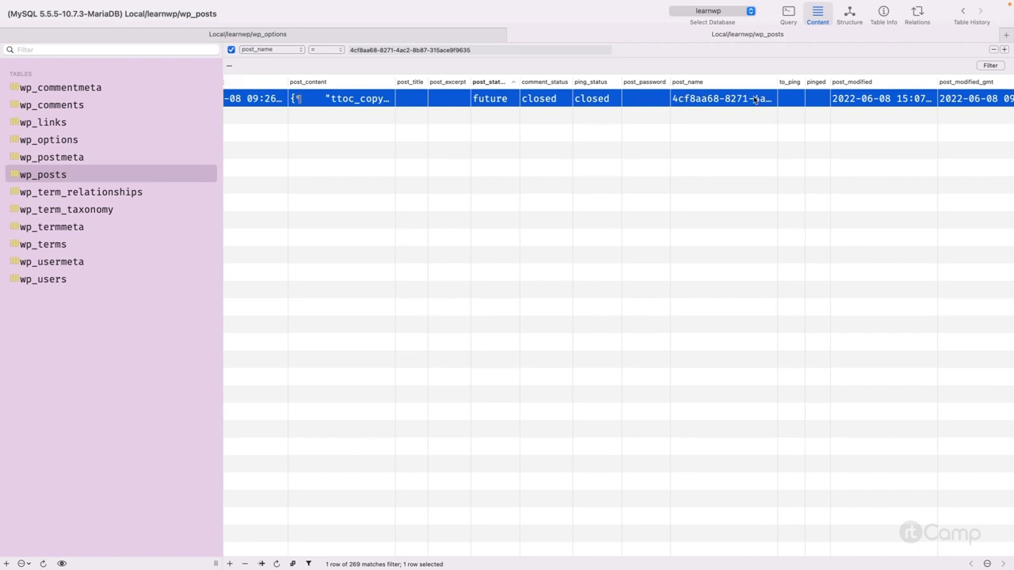
- Examine the scheduled changeset's remaining columns and its full post_date value, and close the field without changes
{"action": "scroll", "coordinate": [776, 105], "scroll_direction": "right", "scroll_amount": 4}
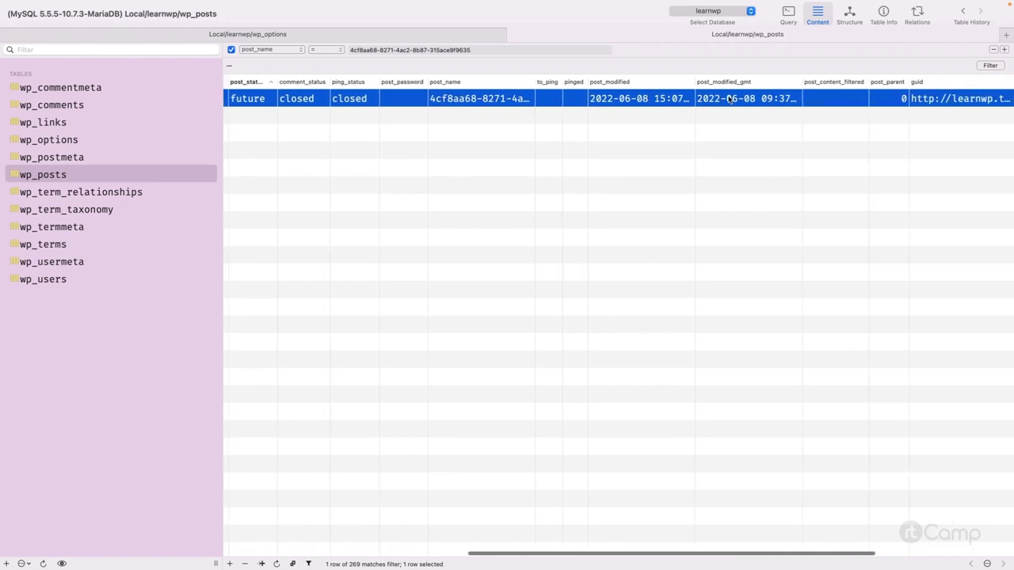
{"action": "scroll", "coordinate": [728, 98], "scroll_direction": "right", "scroll_amount": 4}
{"action": "scroll", "coordinate": [728, 98], "scroll_direction": "left", "scroll_amount": 6}
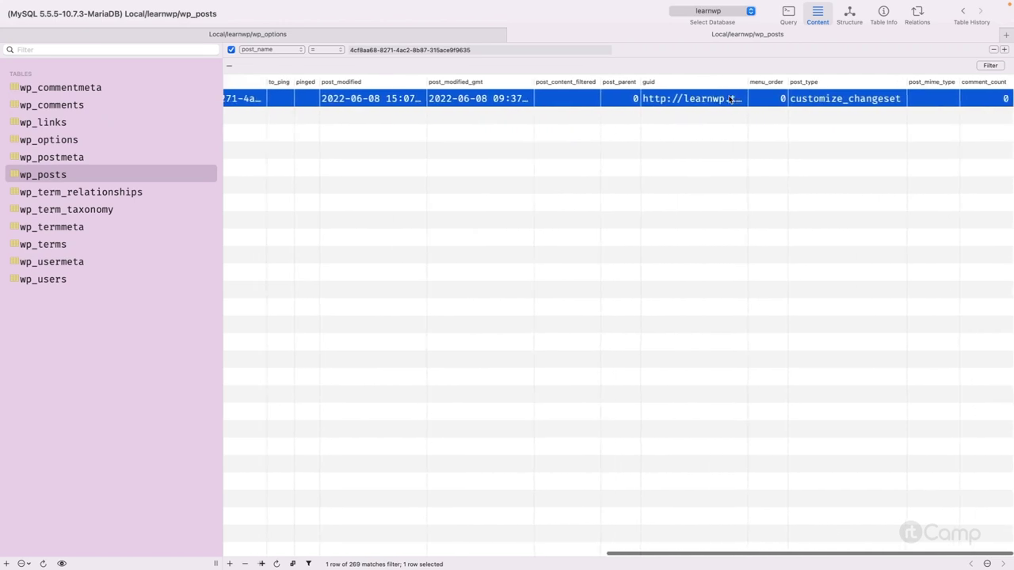
{"action": "scroll", "coordinate": [729, 99], "scroll_direction": "left", "scroll_amount": 5}
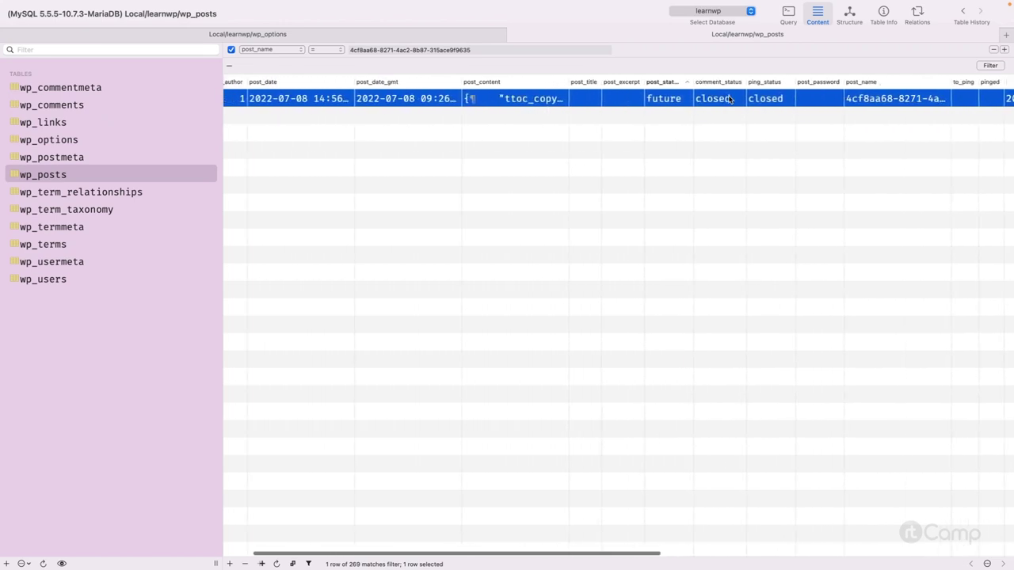
{"action": "double_click", "coordinate": [341, 100]}
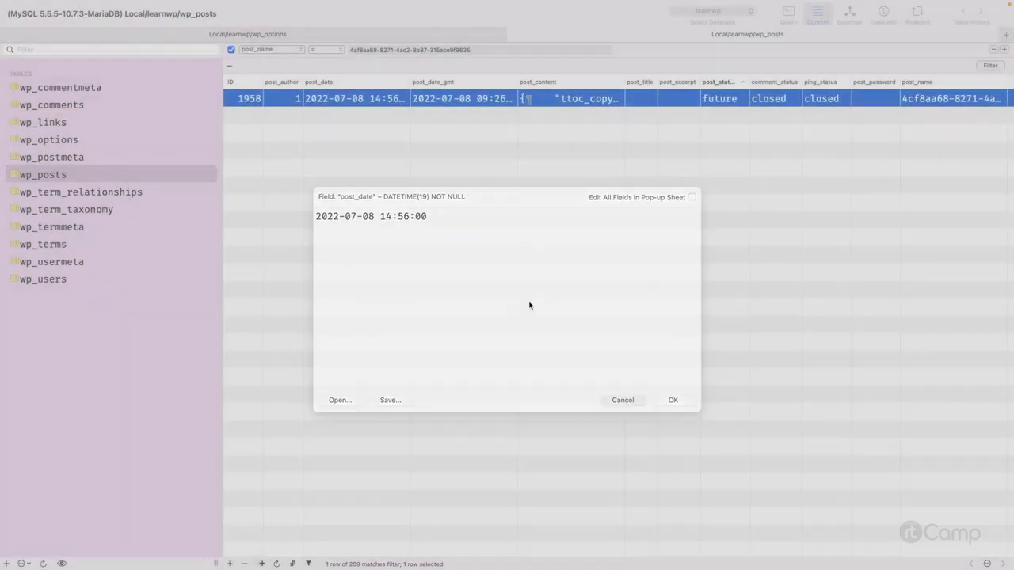
{"action": "key", "text": "Escape"}
{"action": "left_click", "coordinate": [343, 112]}
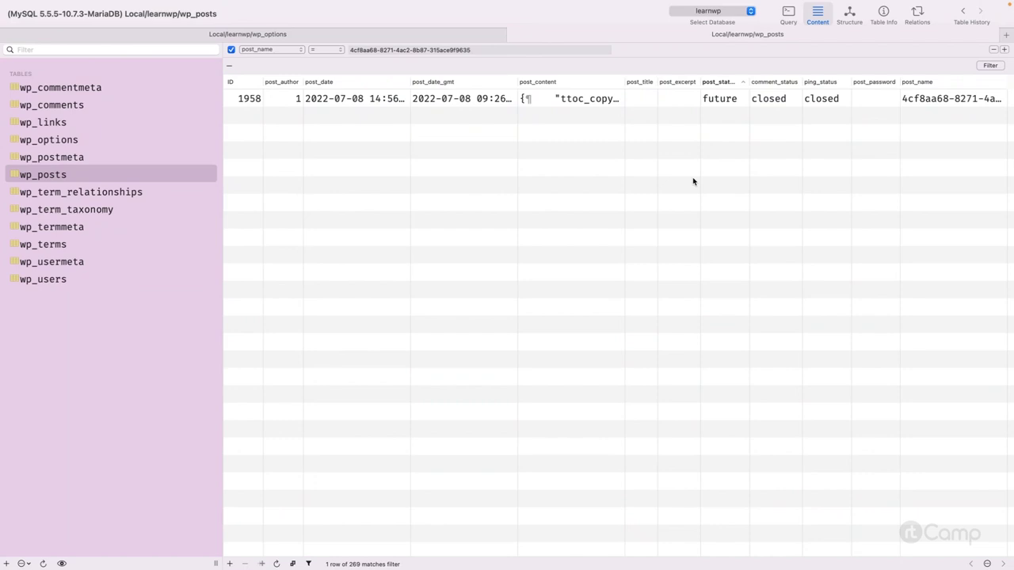
{"action": "scroll", "coordinate": [693, 181], "scroll_direction": "left", "scroll_amount": 1}
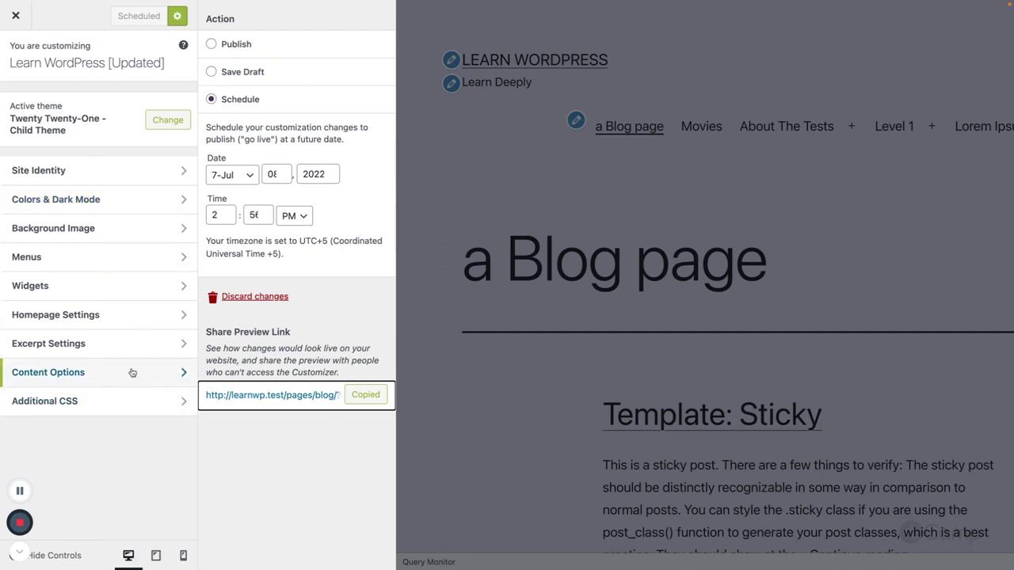
- Preview the customized blog page at tablet and mobile sizes with the publish settings closed, and return to the desktop preview
{"action": "left_click", "coordinate": [157, 556]}
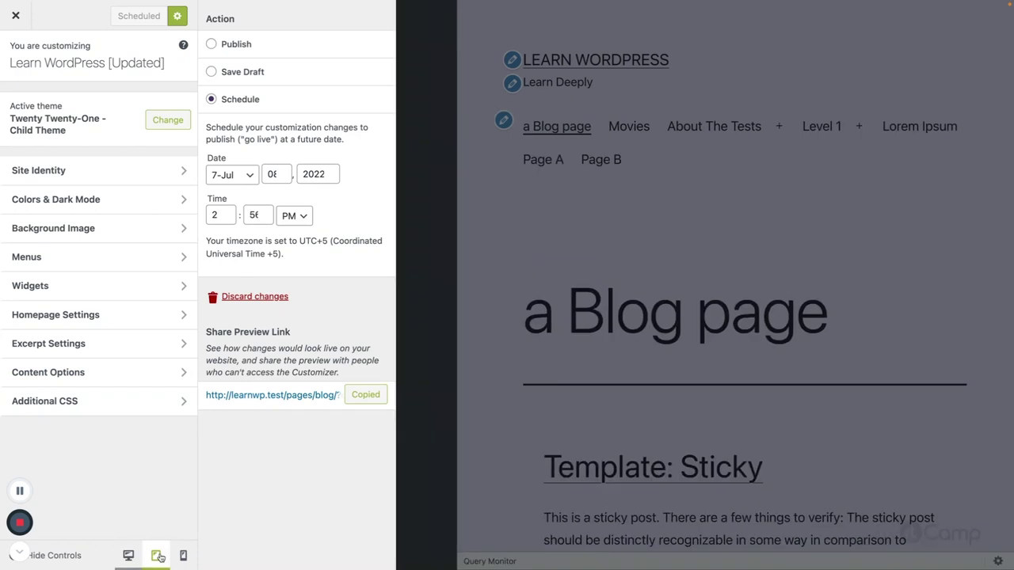
{"action": "left_click", "coordinate": [129, 555]}
{"action": "left_click", "coordinate": [183, 555]}
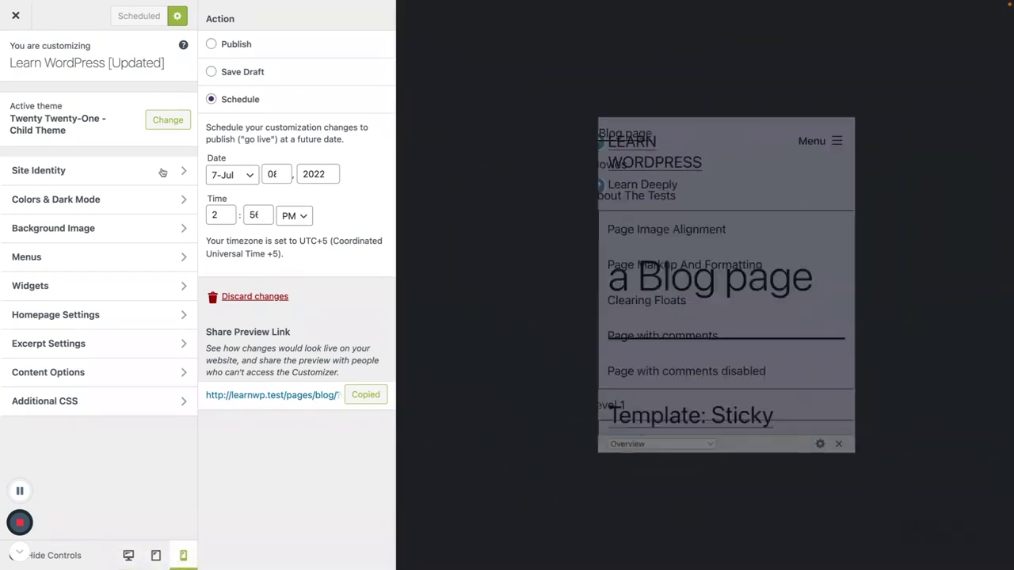
{"action": "left_click", "coordinate": [177, 16]}
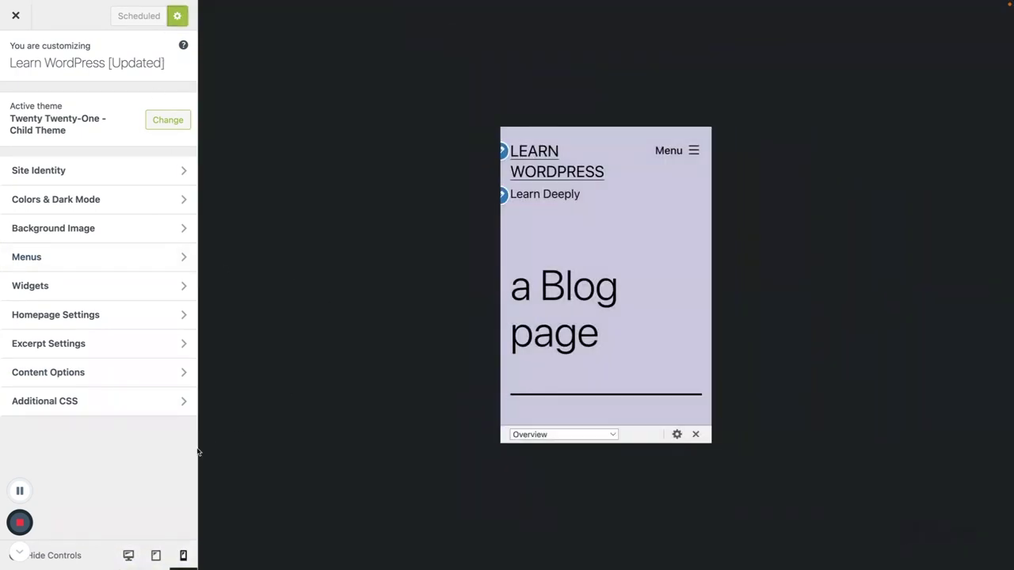
{"action": "left_click", "coordinate": [128, 555]}
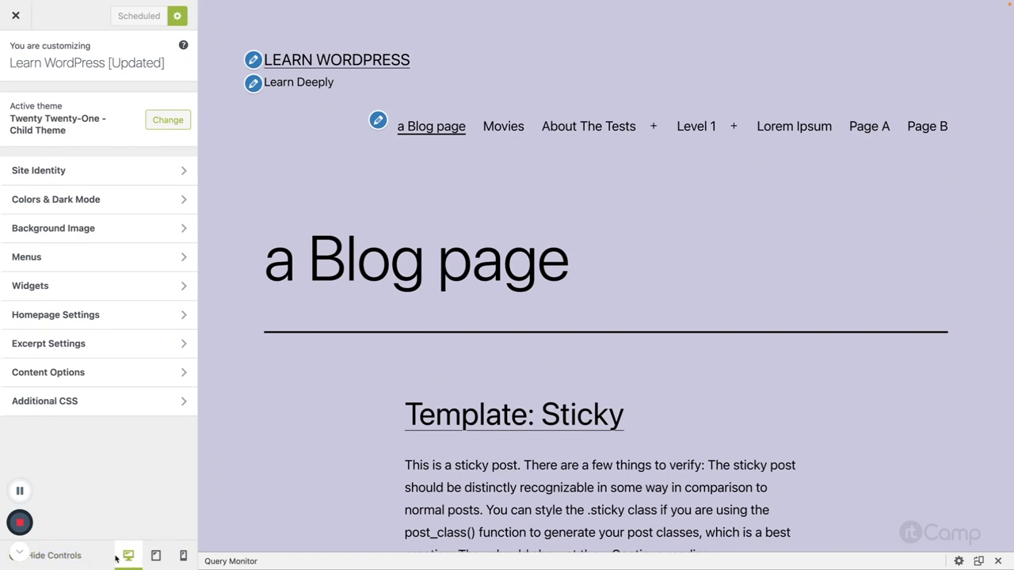
{"action": "left_click", "coordinate": [153, 559]}
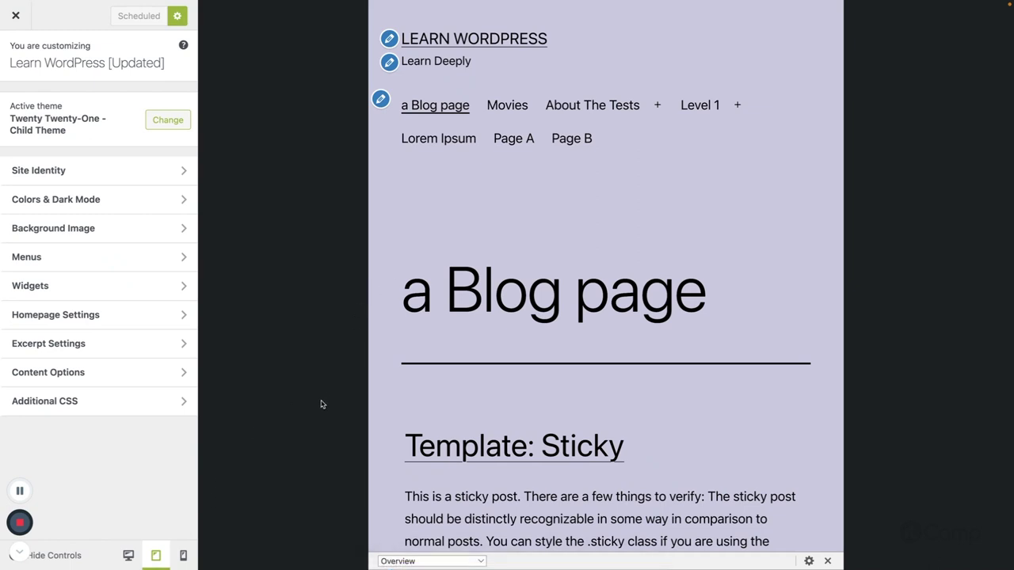
{"action": "left_click", "coordinate": [183, 556]}
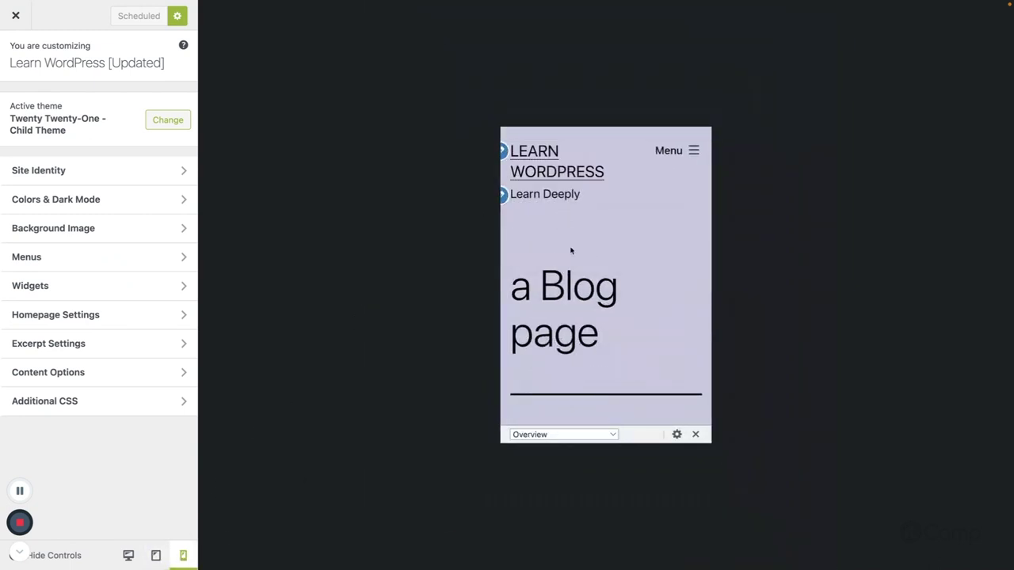
{"action": "scroll", "coordinate": [568, 231], "scroll_direction": "down", "scroll_amount": 5}
{"action": "scroll", "coordinate": [568, 261], "scroll_direction": "up", "scroll_amount": 5}
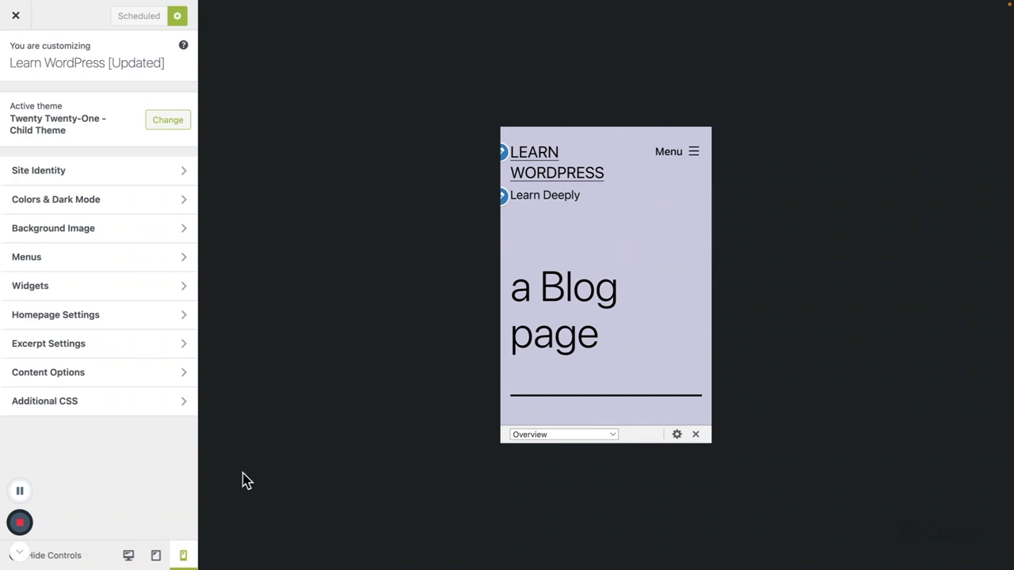
{"action": "left_click", "coordinate": [128, 556]}
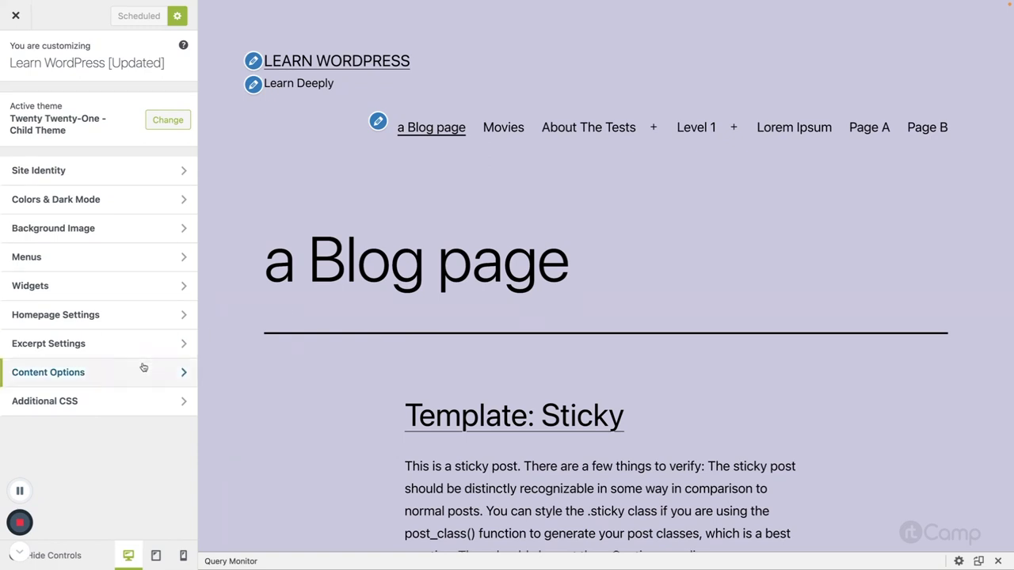
- Change the scheduled customization's action to Publish and publish the changes immediately
{"action": "left_click", "coordinate": [179, 16]}
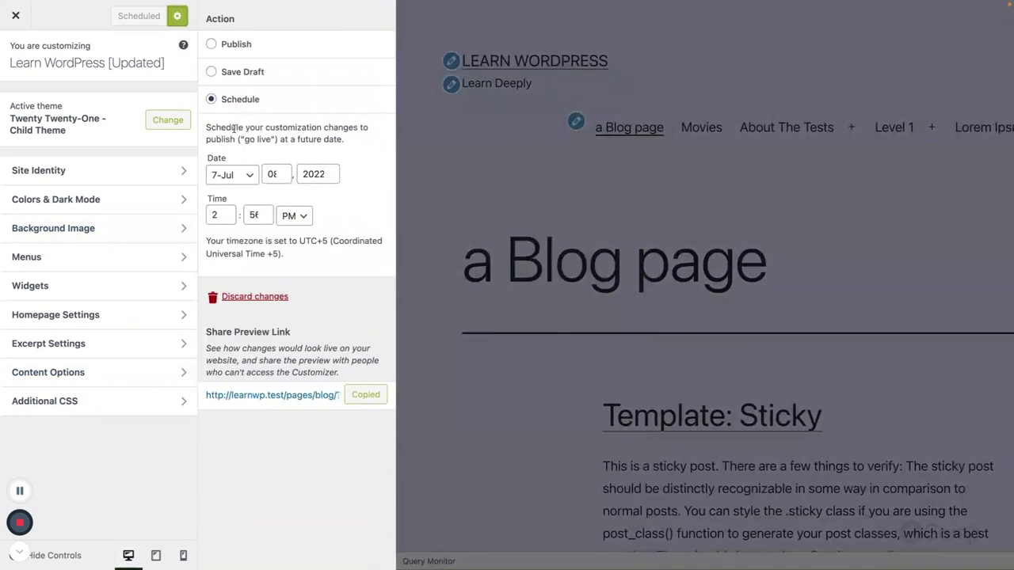
{"action": "left_click", "coordinate": [231, 45]}
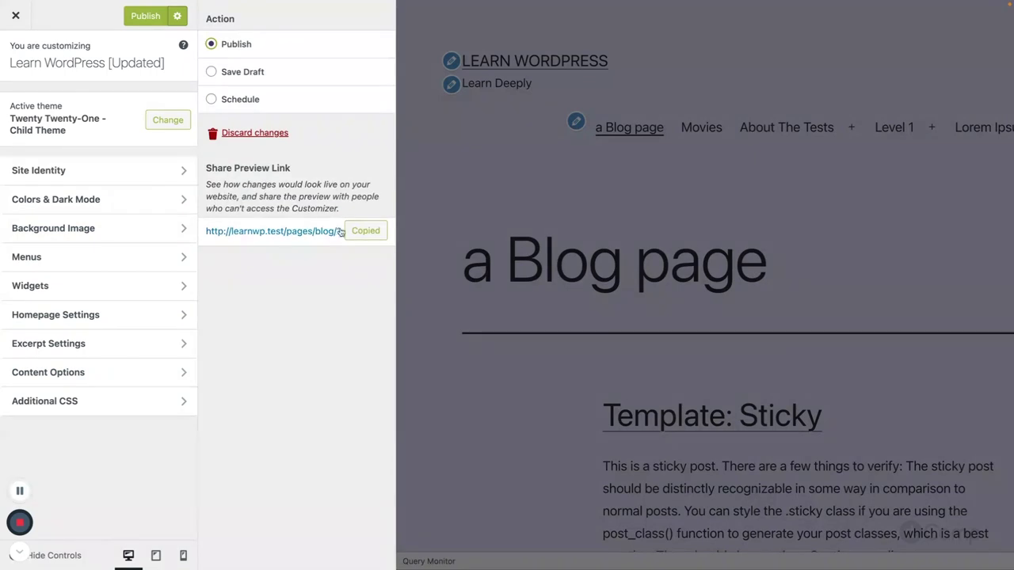
{"action": "left_click", "coordinate": [150, 19]}
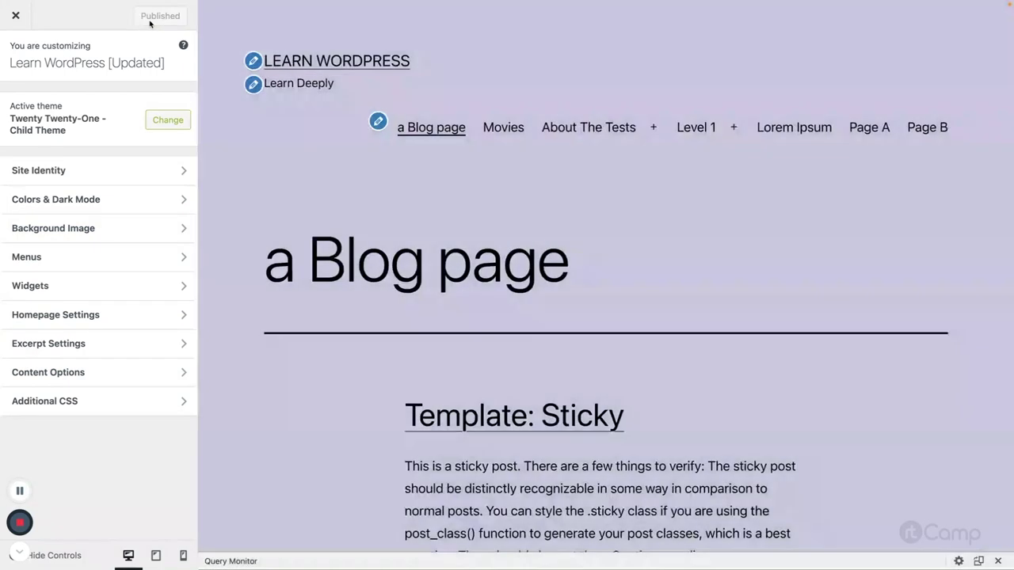
- Switch to the live site's front page, reload it, and examine the published changes down to the footer
{"action": "key", "text": "ctrl+Tab"}
{"action": "key", "text": "super+r"}
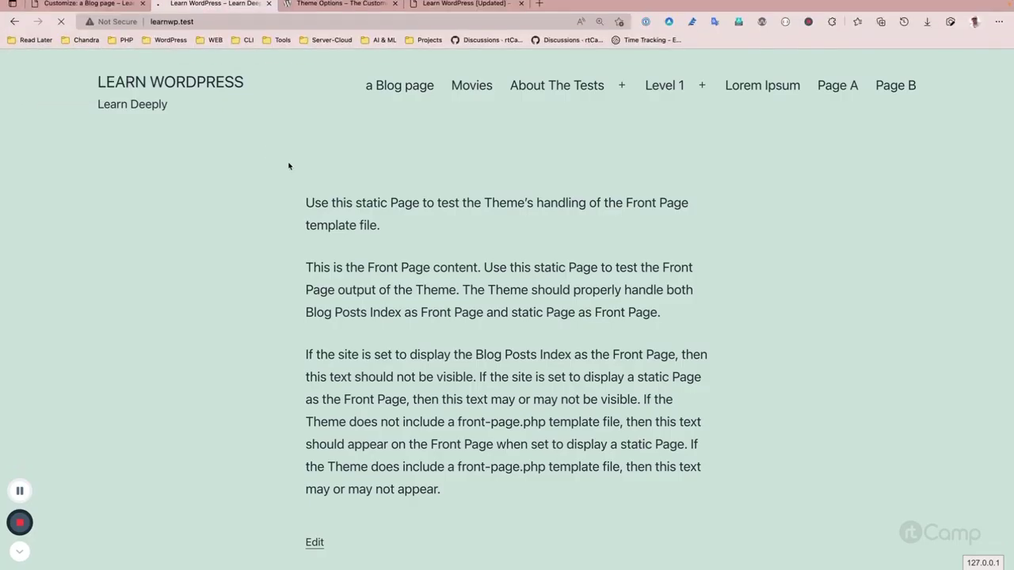
{"action": "scroll", "coordinate": [435, 213], "scroll_direction": "down", "scroll_amount": 15}
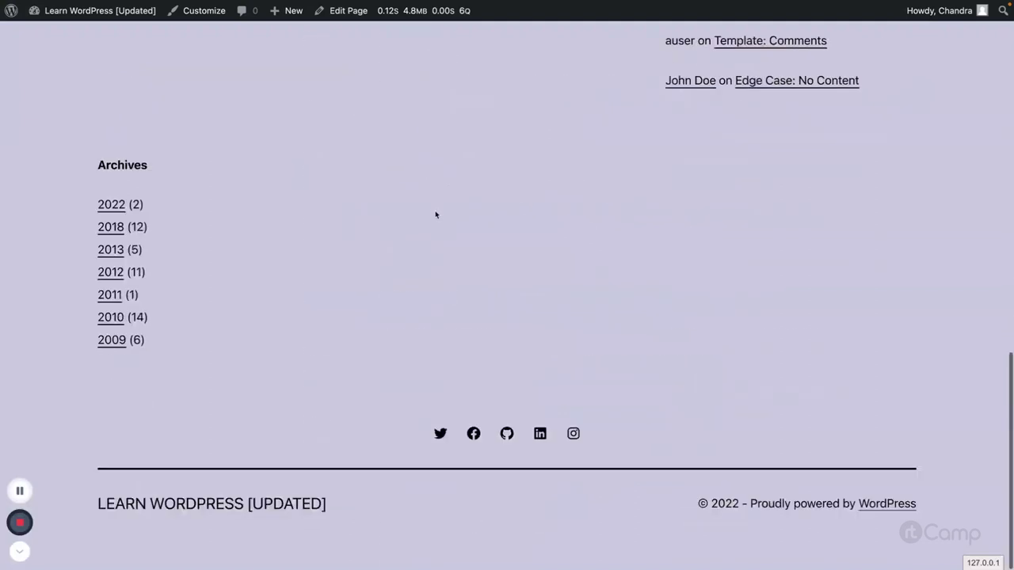
{"action": "scroll", "coordinate": [435, 215], "scroll_direction": "up", "scroll_amount": 1}
{"action": "scroll", "coordinate": [435, 217], "scroll_direction": "down", "scroll_amount": 1}
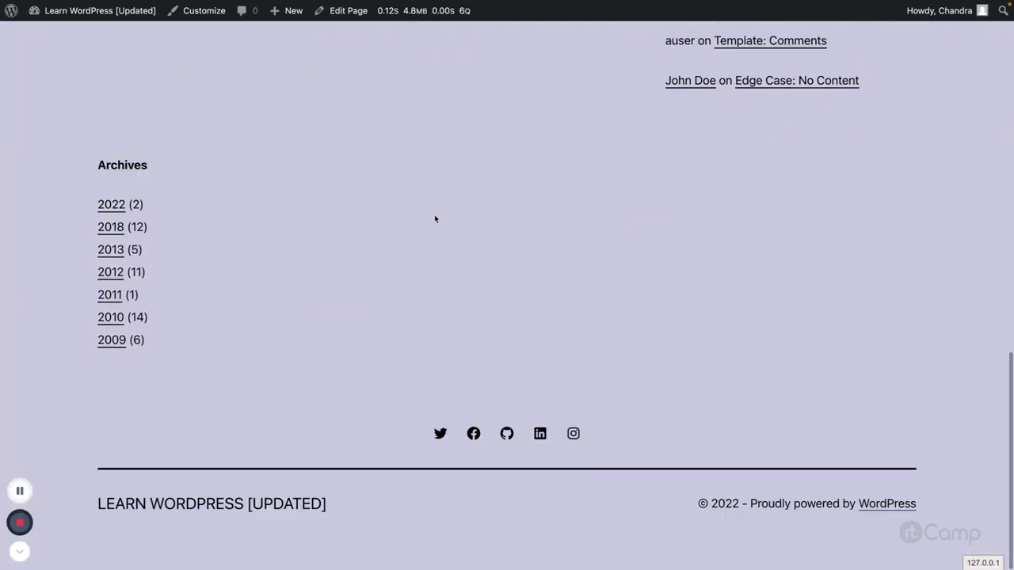
{"action": "scroll", "coordinate": [435, 219], "scroll_direction": "up", "scroll_amount": 15}
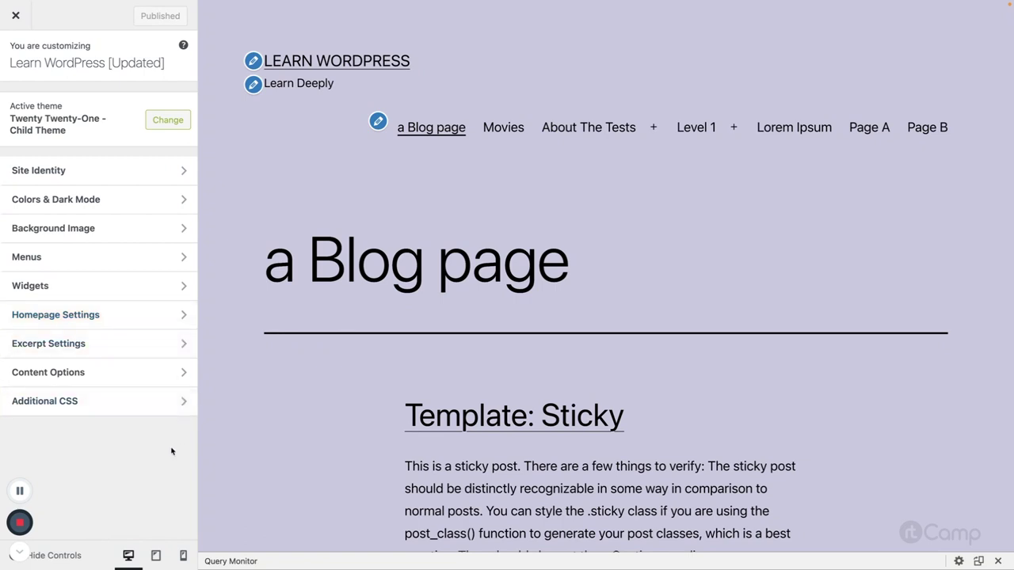
- Look through the Post Details and Footer sections of the Customizer's Content Options without changing any settings
{"action": "left_click", "coordinate": [118, 370]}
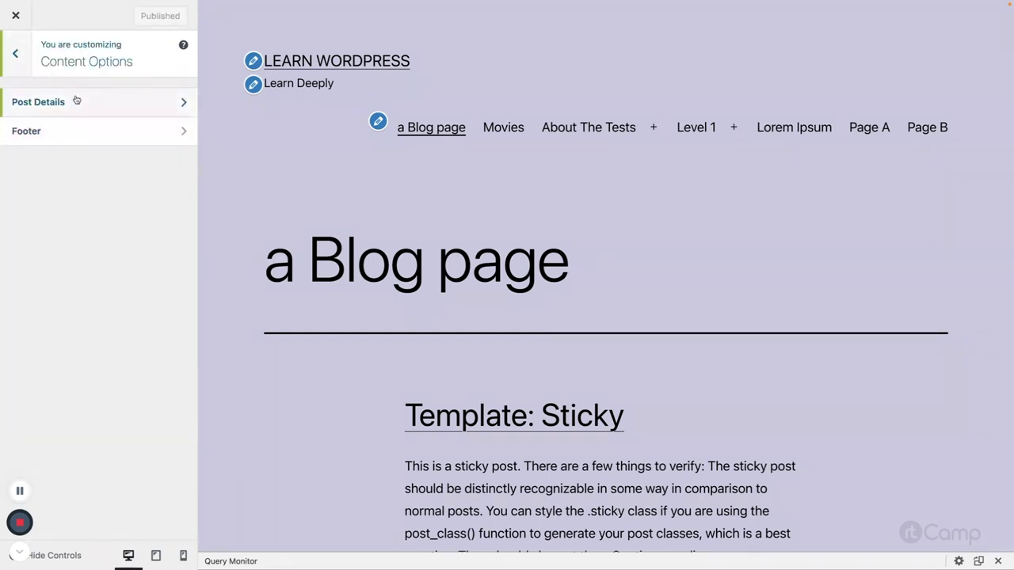
{"action": "left_click", "coordinate": [75, 109]}
{"action": "left_click", "coordinate": [15, 54]}
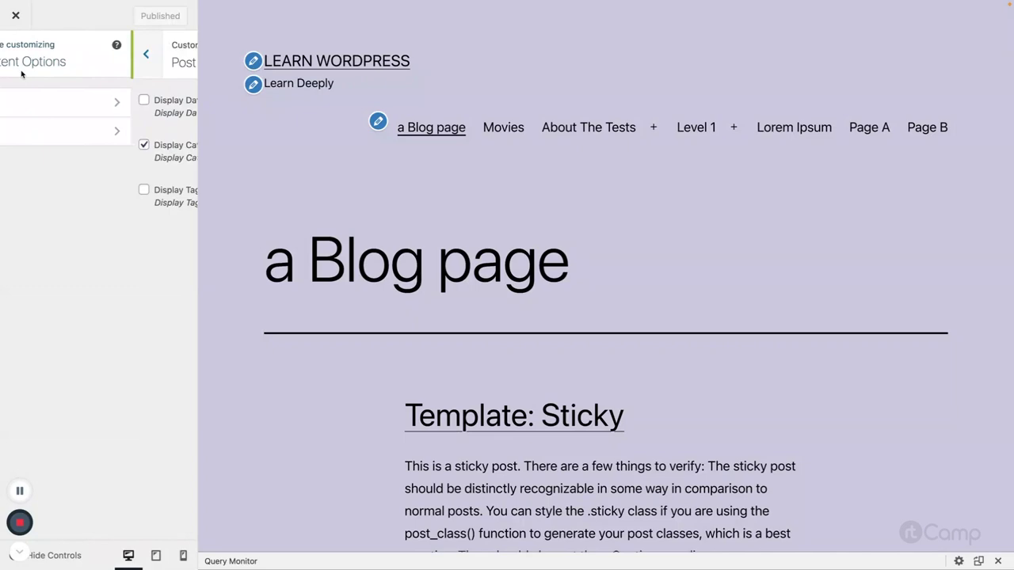
{"action": "left_click", "coordinate": [38, 135]}
{"action": "left_click", "coordinate": [15, 52]}
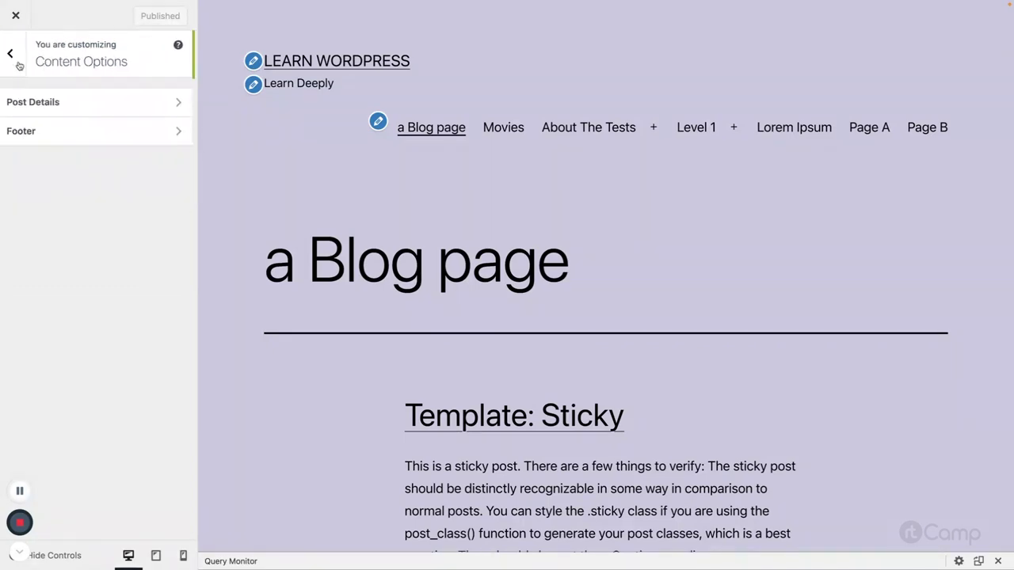